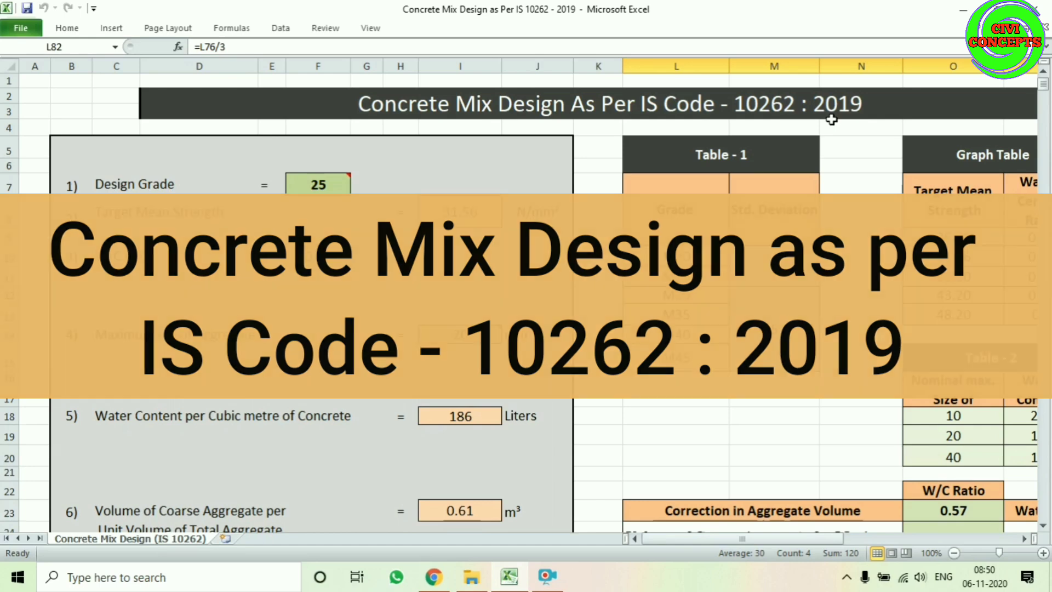
# - Scroll through the mix design sheet and pick the M45 entry in the grade table
pyautogui.scroll(-2, 711, 371)
pyautogui.scroll(-3, 663, 396)
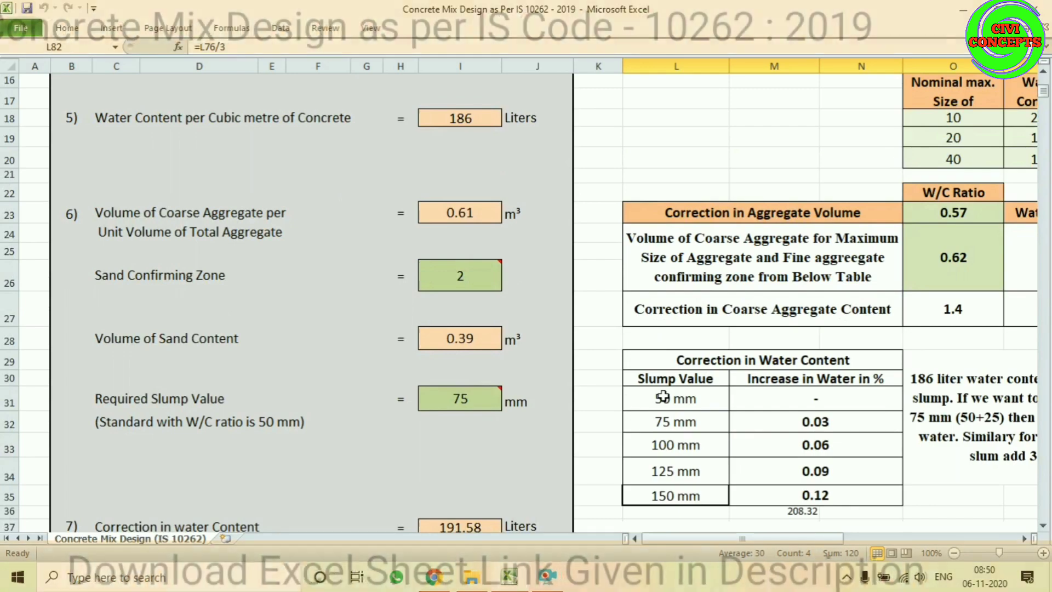
pyautogui.scroll(-2, 663, 397)
pyautogui.scroll(-1, 663, 397)
pyautogui.scroll(-3, 772, 436)
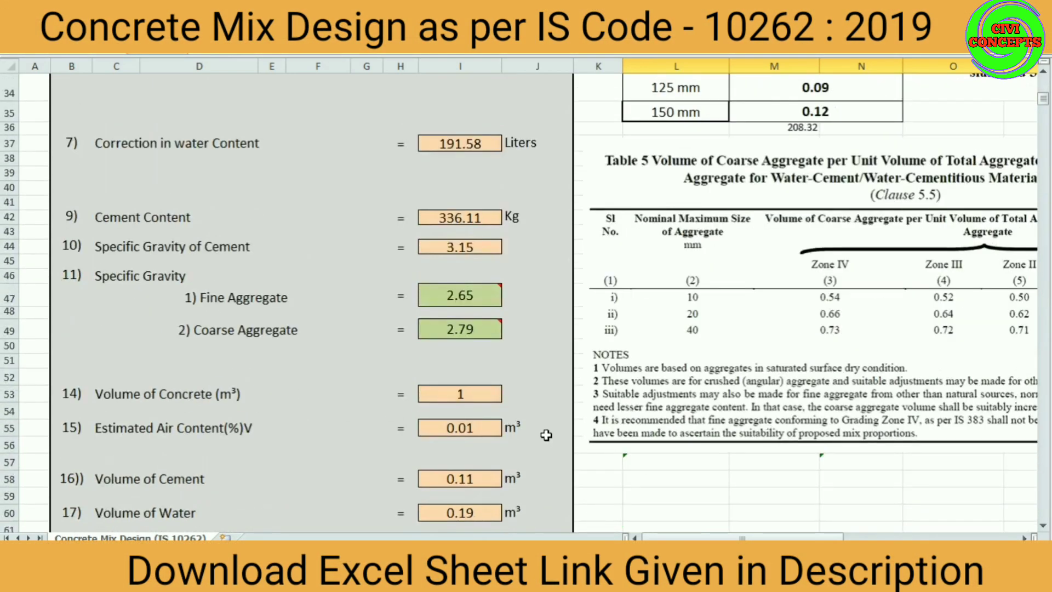
pyautogui.scroll(-3, 543, 433)
pyautogui.scroll(-2, 656, 488)
pyautogui.scroll(-1, 656, 488)
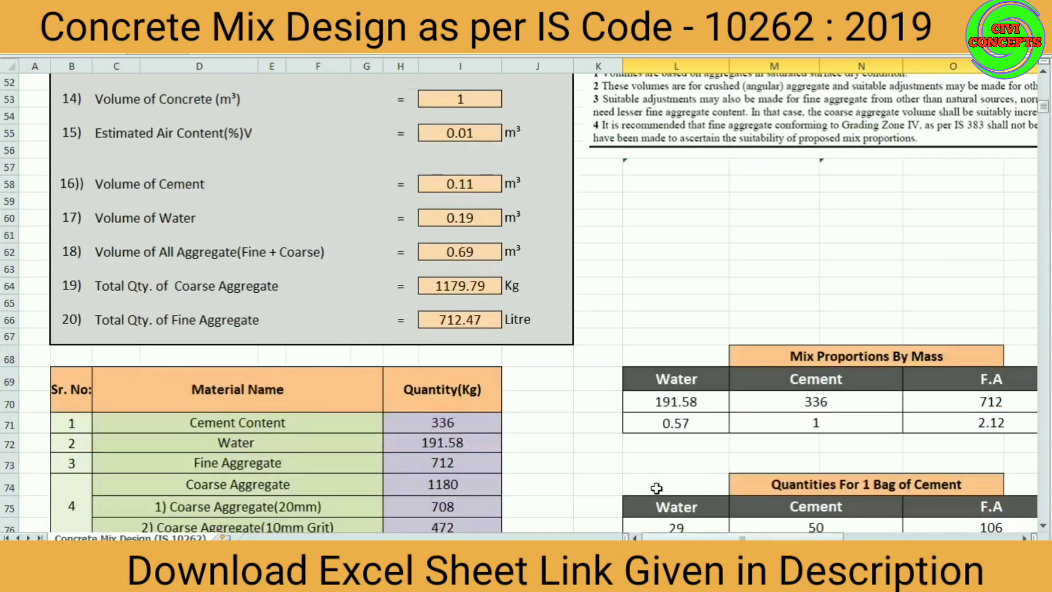
pyautogui.scroll(-2, 657, 489)
pyautogui.scroll(4, 639, 493)
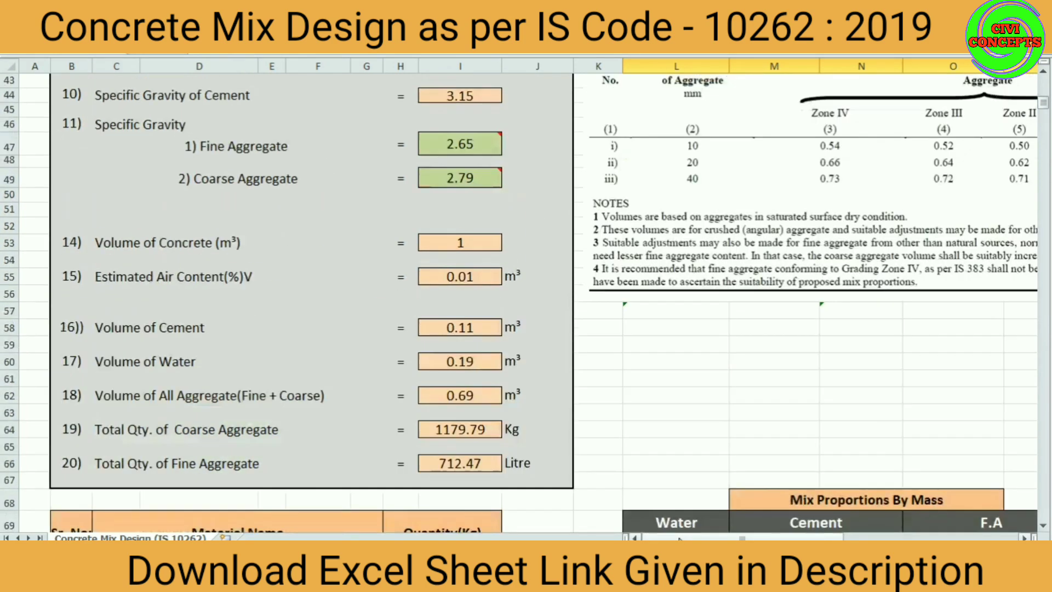
pyautogui.scroll(3, 639, 493)
pyautogui.scroll(8, 639, 493)
pyautogui.scroll(3, 638, 494)
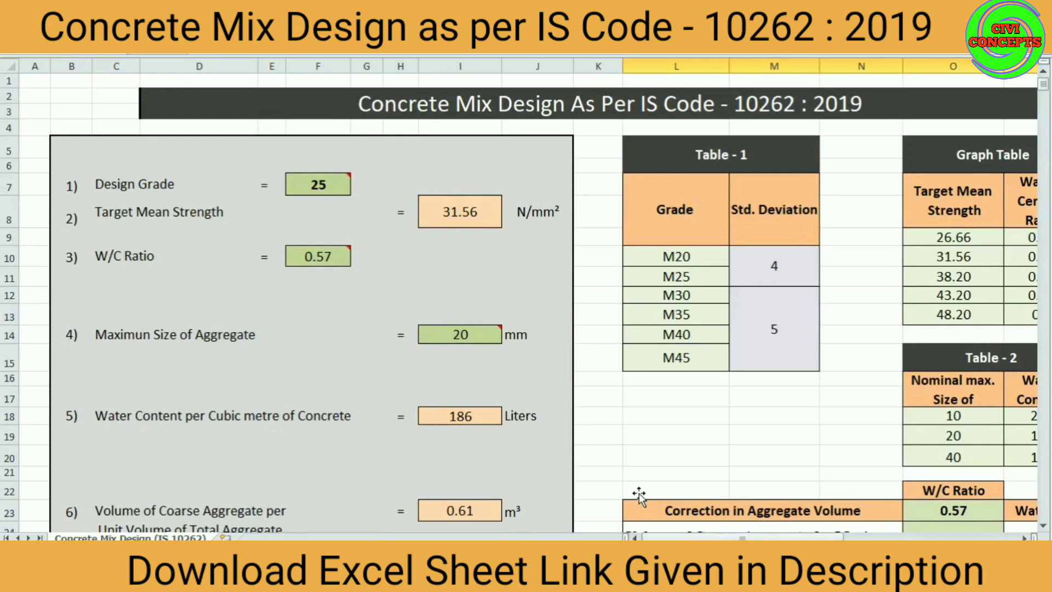
pyautogui.scroll(-4, 703, 336)
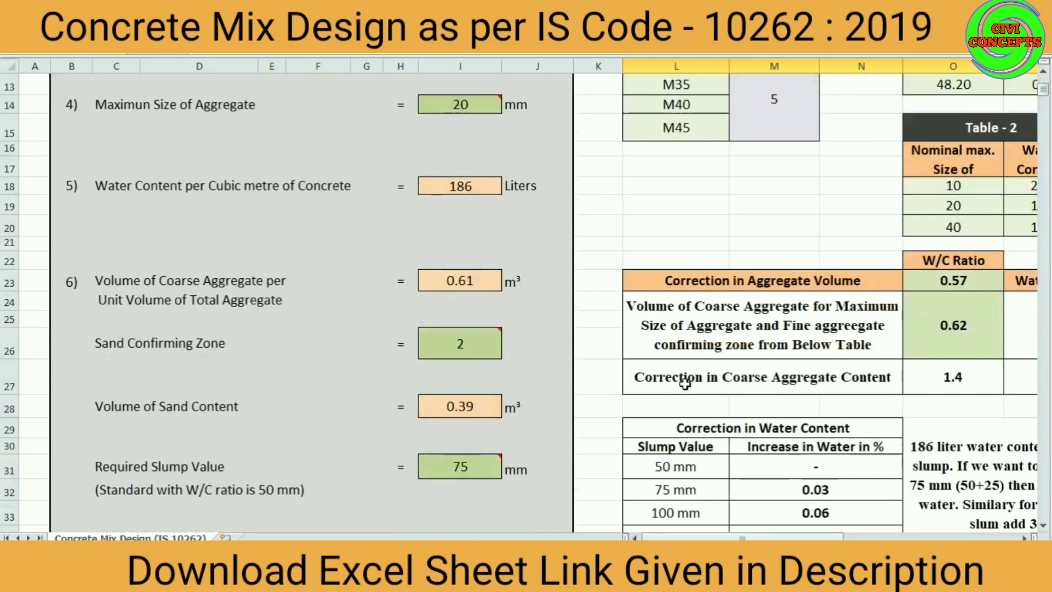
pyautogui.scroll(-2, 668, 395)
pyautogui.scroll(5, 652, 403)
pyautogui.scroll(2, 646, 408)
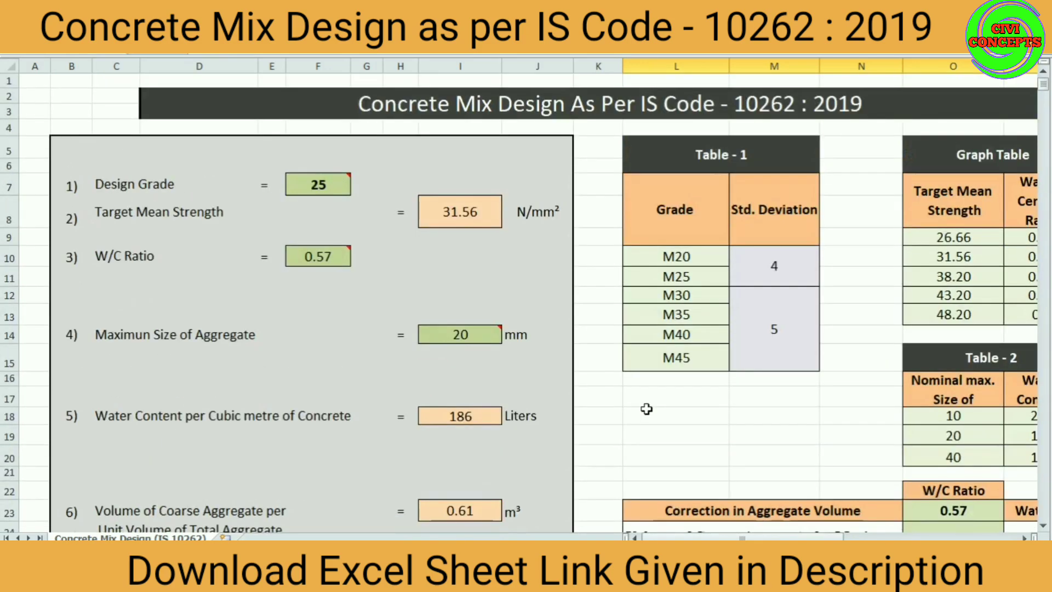
pyautogui.scroll(-2, 115, 269)
pyautogui.scroll(-2, 133, 282)
pyautogui.scroll(-8, 498, 434)
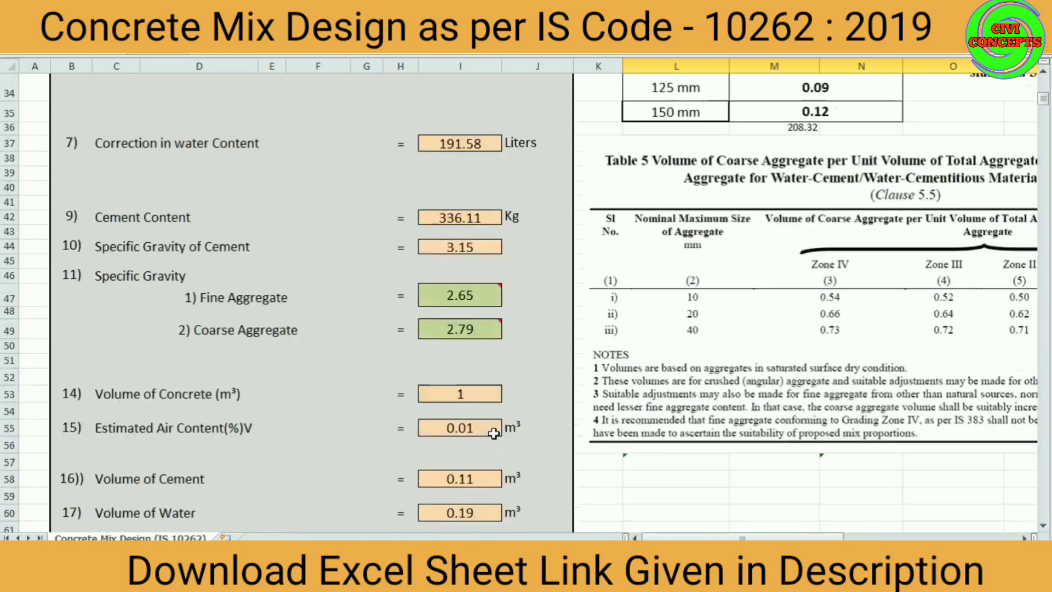
pyautogui.scroll(-2, 502, 425)
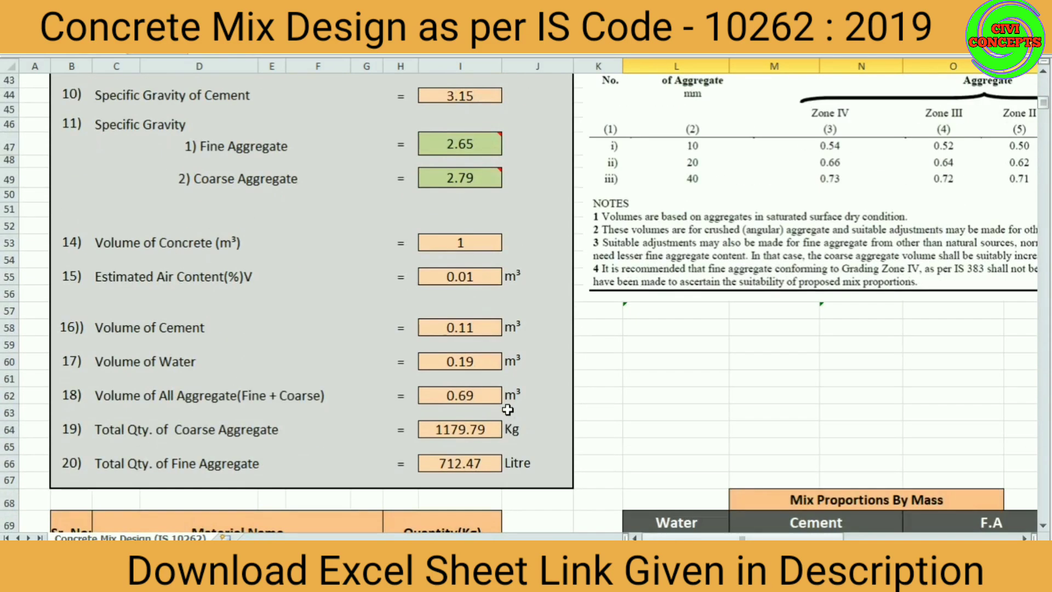
pyautogui.scroll(-1, 507, 428)
pyautogui.scroll(-2, 507, 428)
pyautogui.scroll(-1, 507, 427)
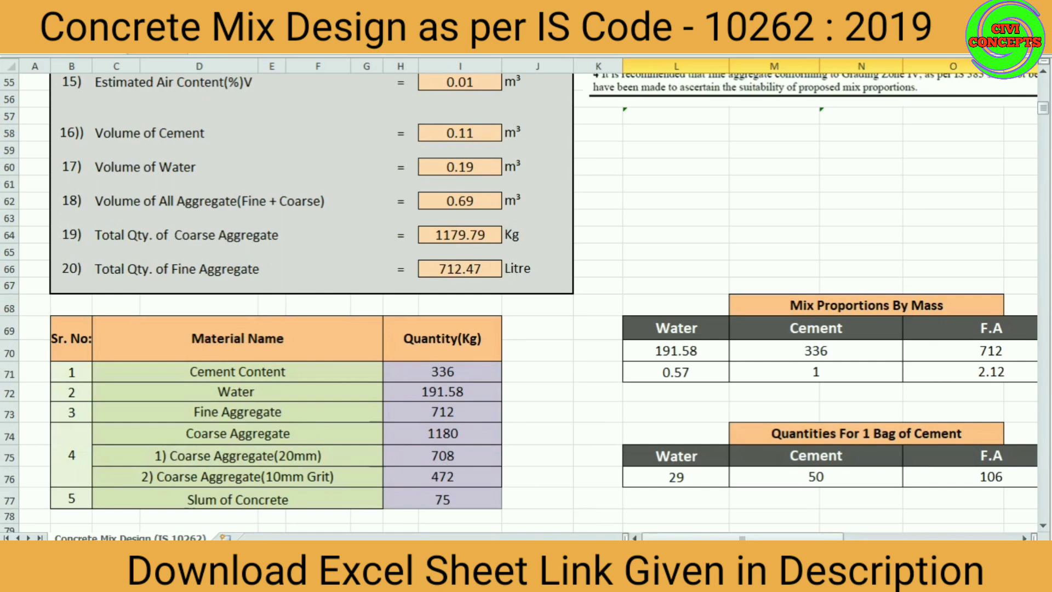
pyautogui.scroll(3, 426, 299)
pyautogui.scroll(-5, 449, 391)
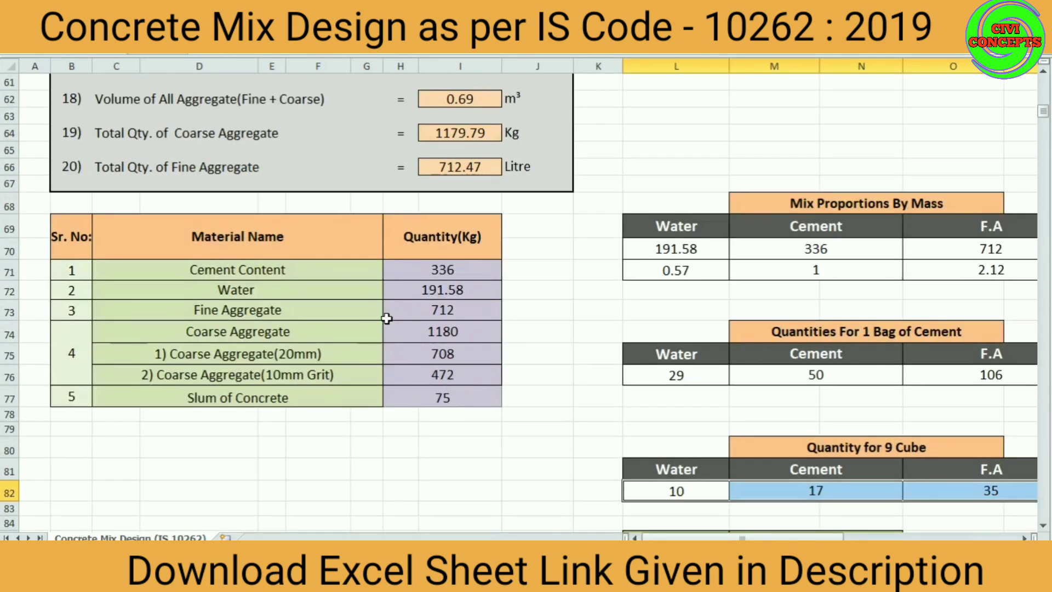
pyautogui.moveTo(742, 538); pyautogui.dragTo(830, 537)
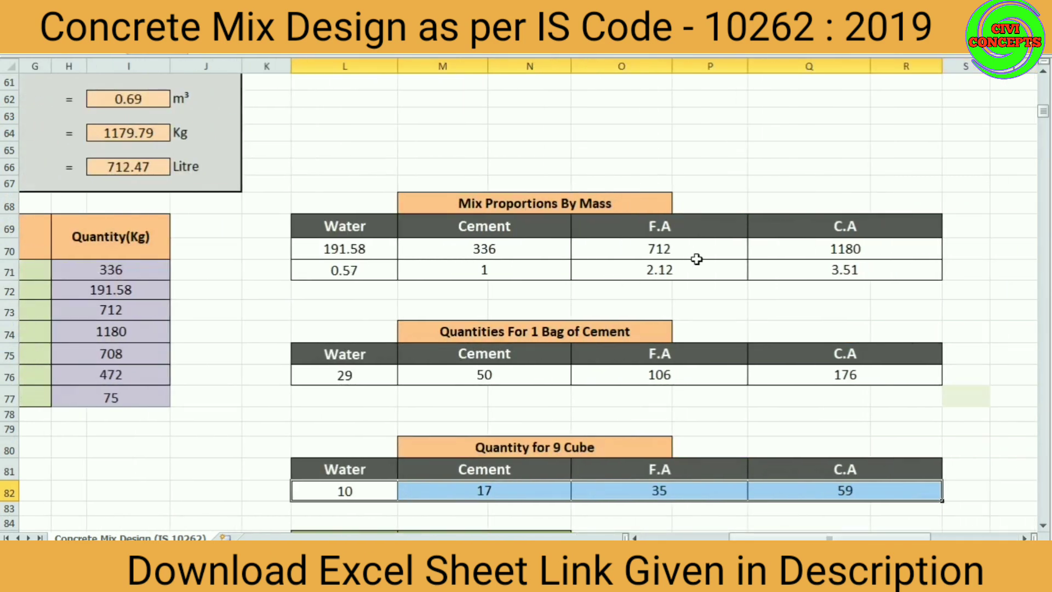
pyautogui.scroll(-1, 770, 319)
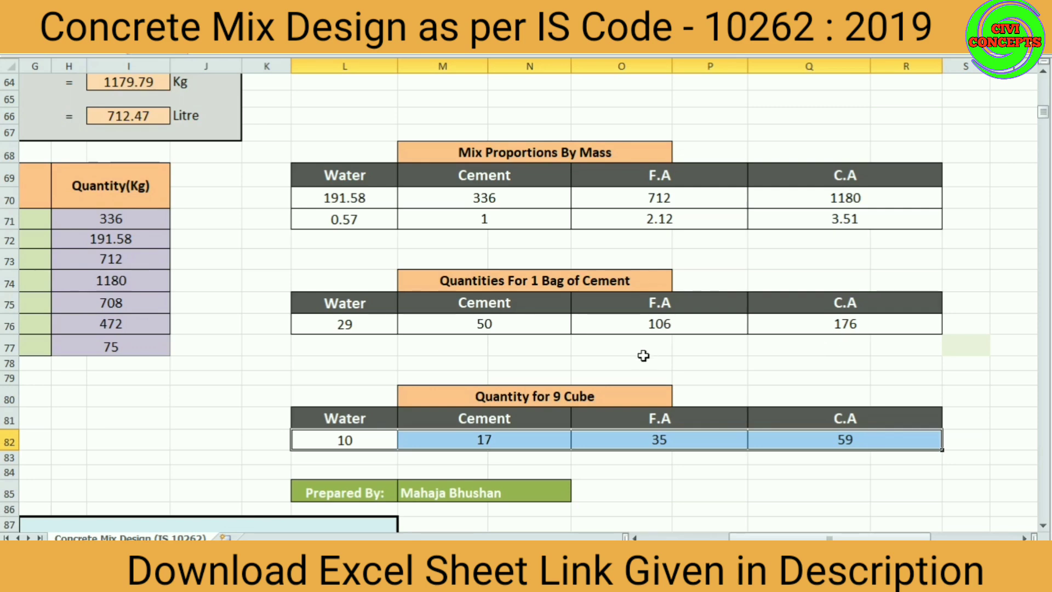
pyautogui.scroll(-2, 636, 350)
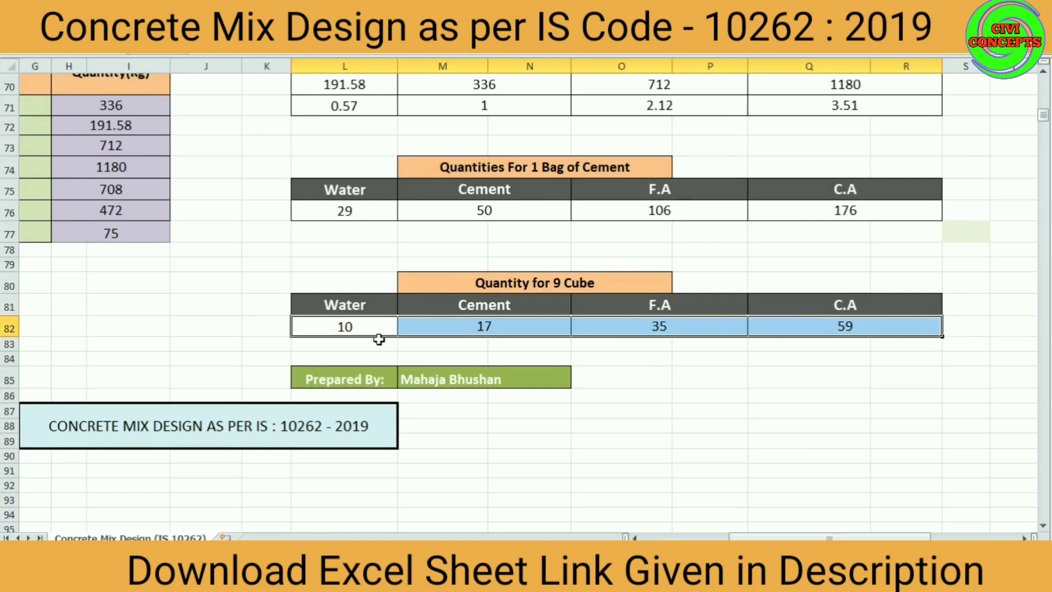
pyautogui.moveTo(830, 537); pyautogui.dragTo(742, 537)
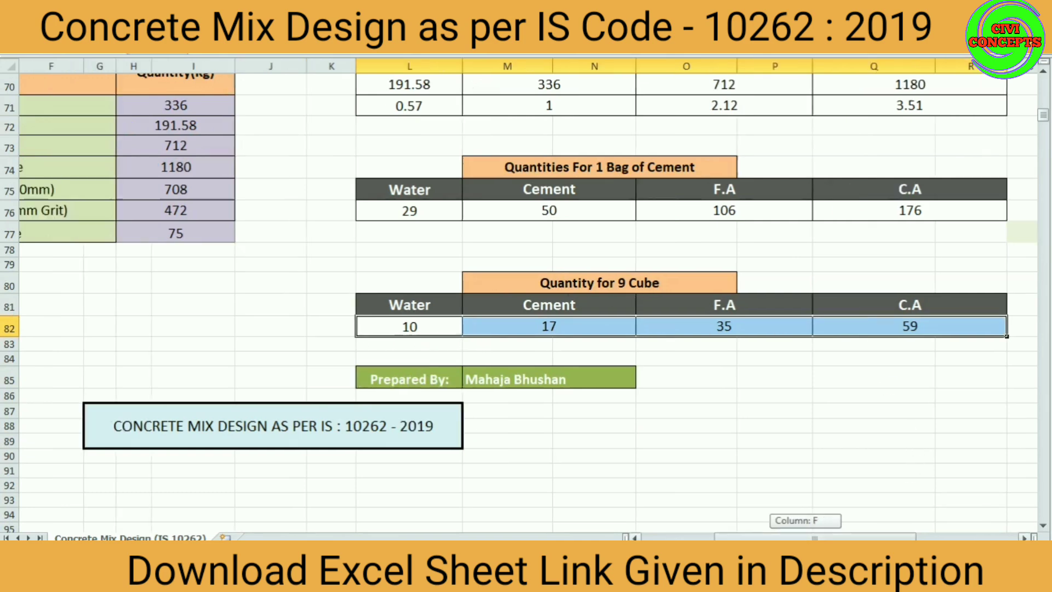
pyautogui.scroll(5, 339, 450)
pyautogui.scroll(2, 339, 450)
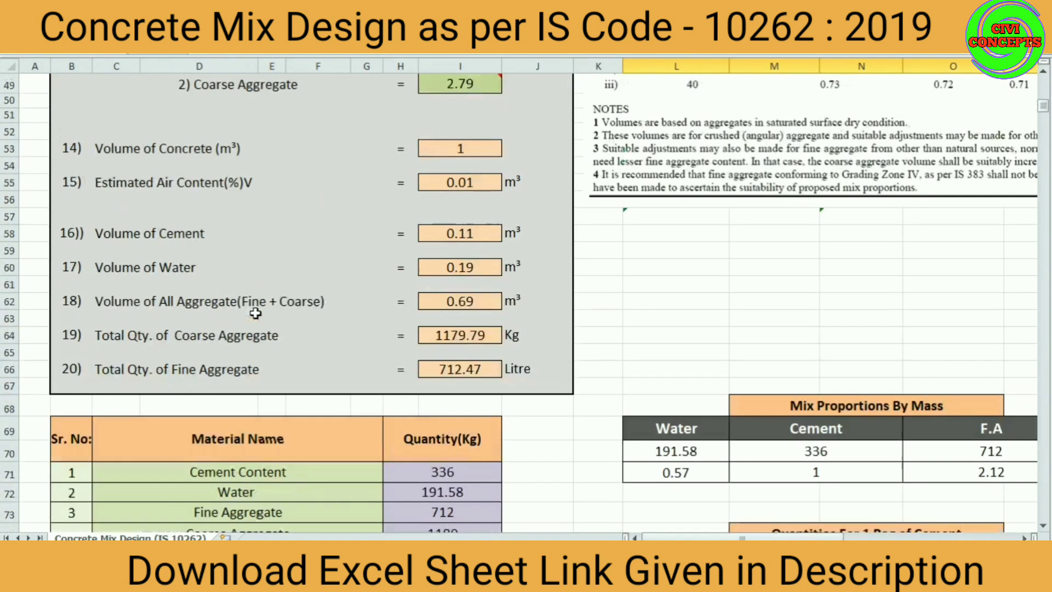
pyautogui.scroll(1, 255, 314)
pyautogui.scroll(6, 255, 314)
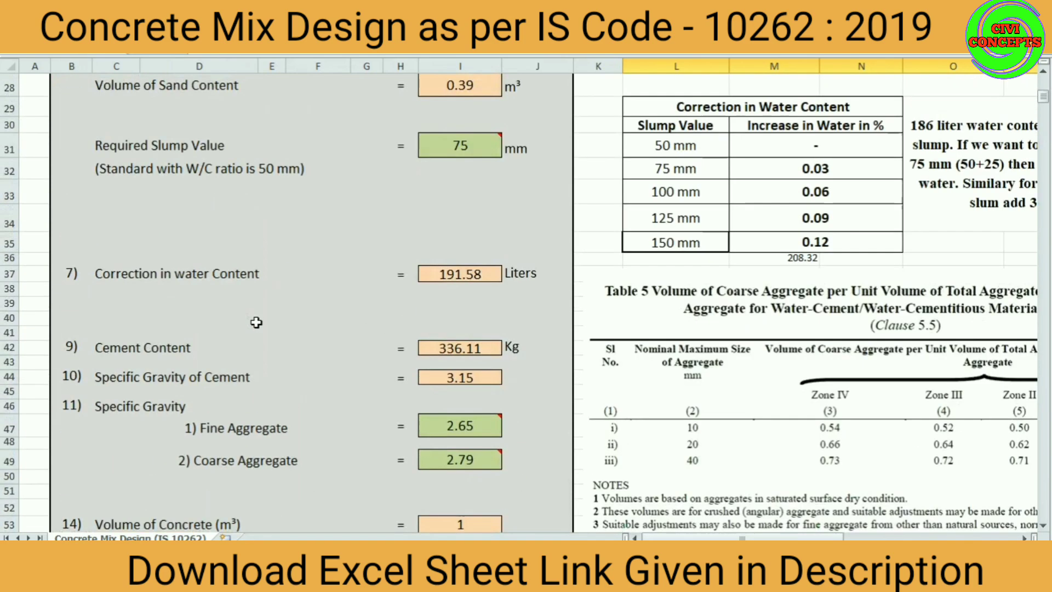
pyautogui.scroll(1, 256, 321)
pyautogui.scroll(5, 256, 324)
pyautogui.scroll(3, 256, 324)
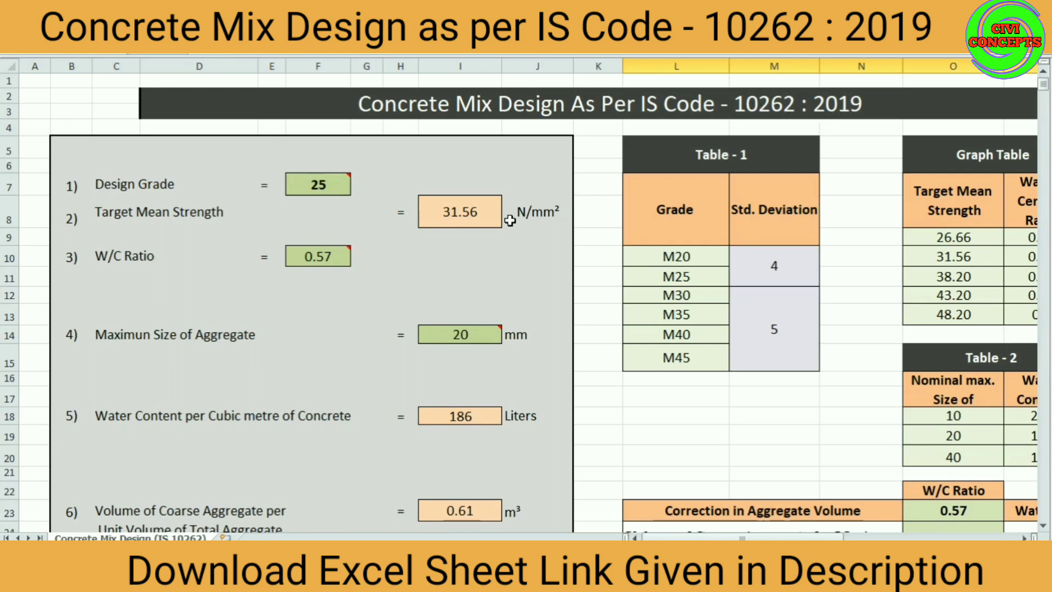
pyautogui.moveTo(318, 184)
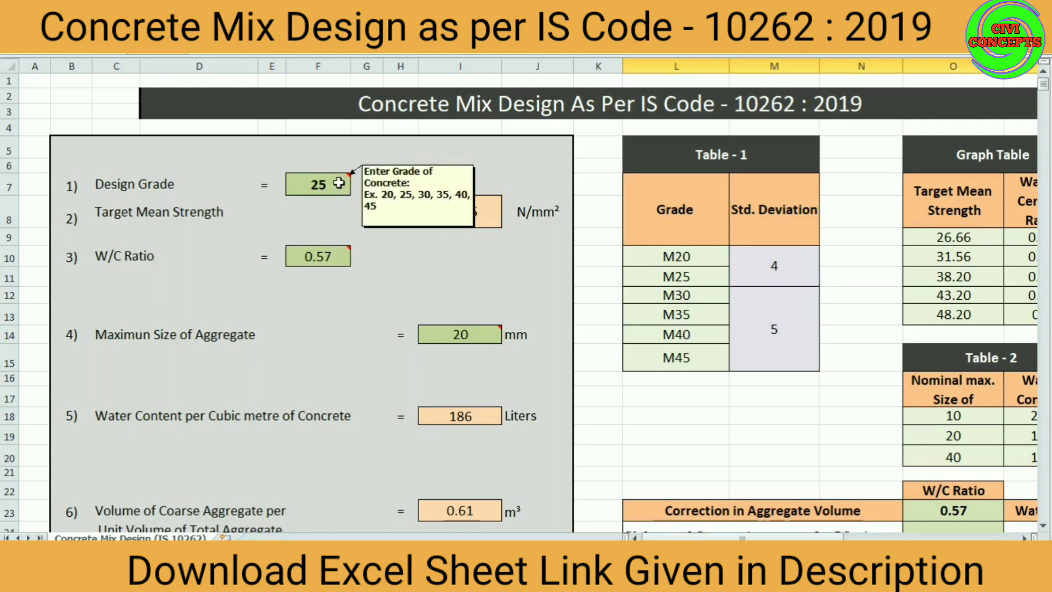
pyautogui.click(686, 351)
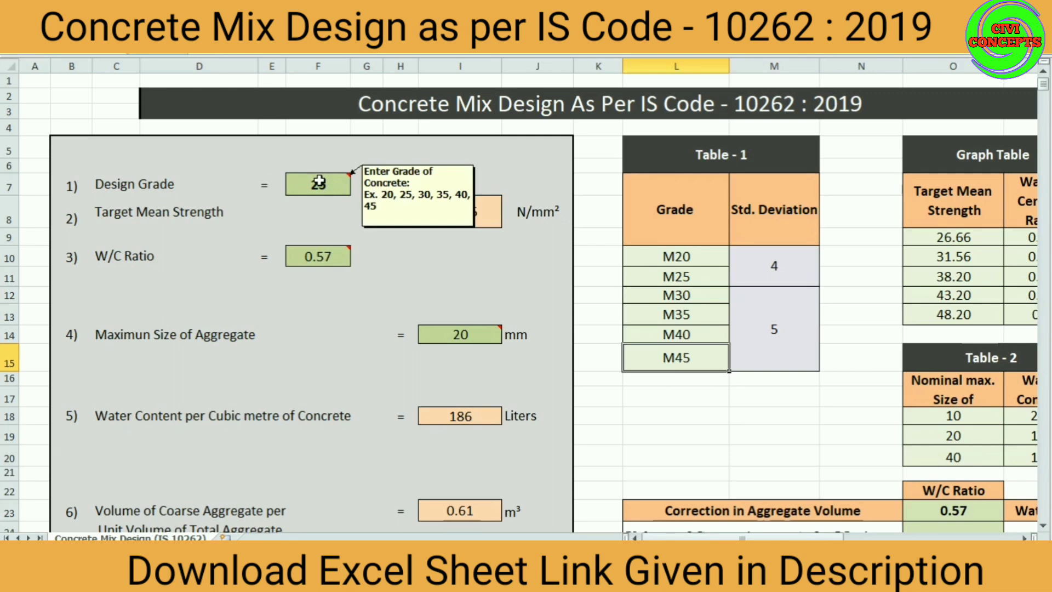
# - Enter 30 as the design grade and check the target mean strength recalculates to 38.20
pyautogui.click(319, 182)
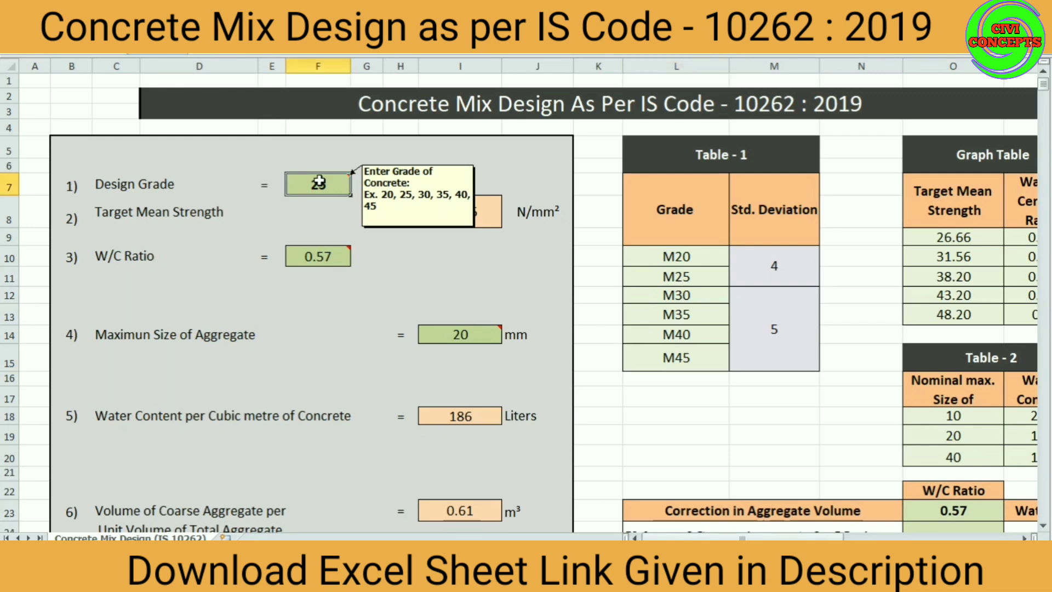
pyautogui.write('30')
pyautogui.press('Return')
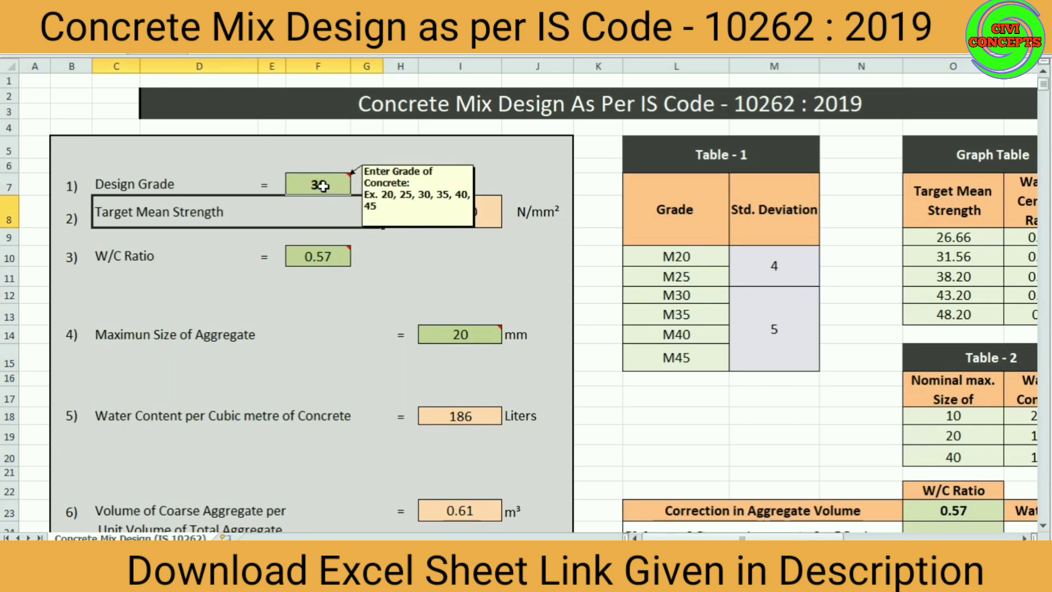
pyautogui.click(513, 144)
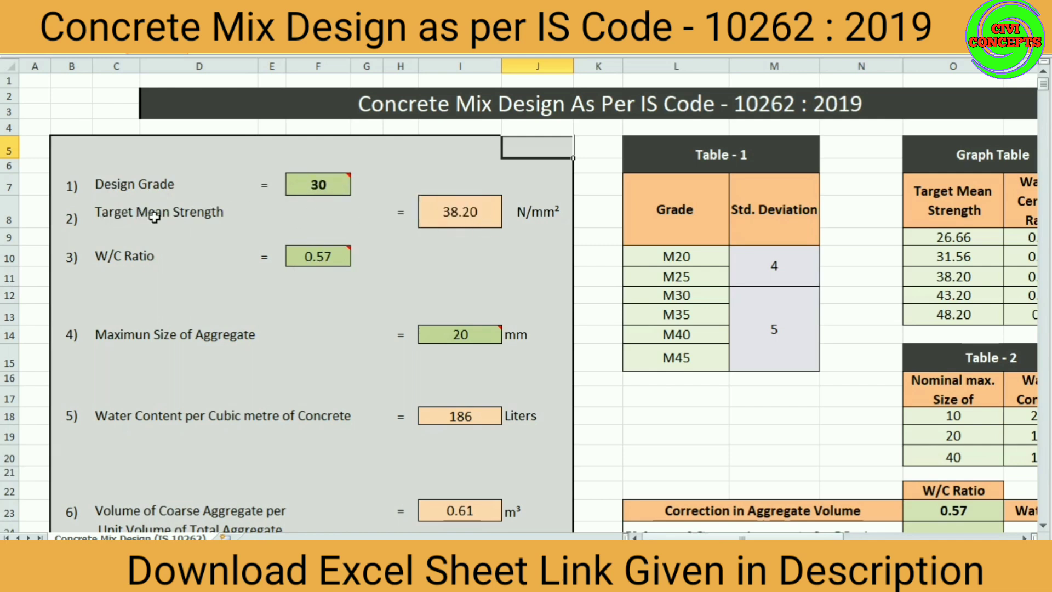
pyautogui.click(464, 218)
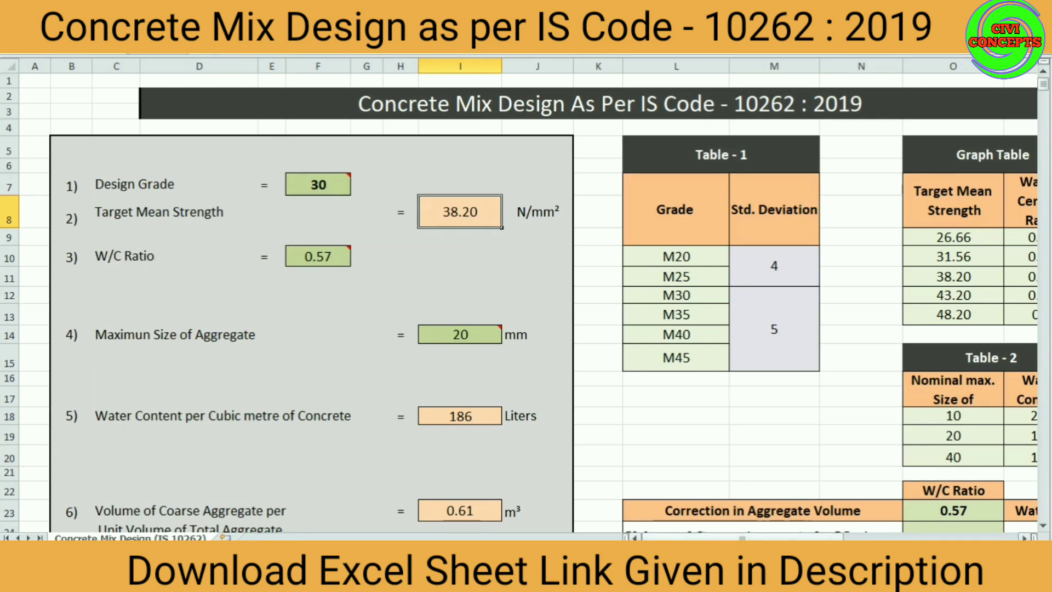
pyautogui.hscroll(6, 917, 286)
pyautogui.hscroll(3, 917, 286)
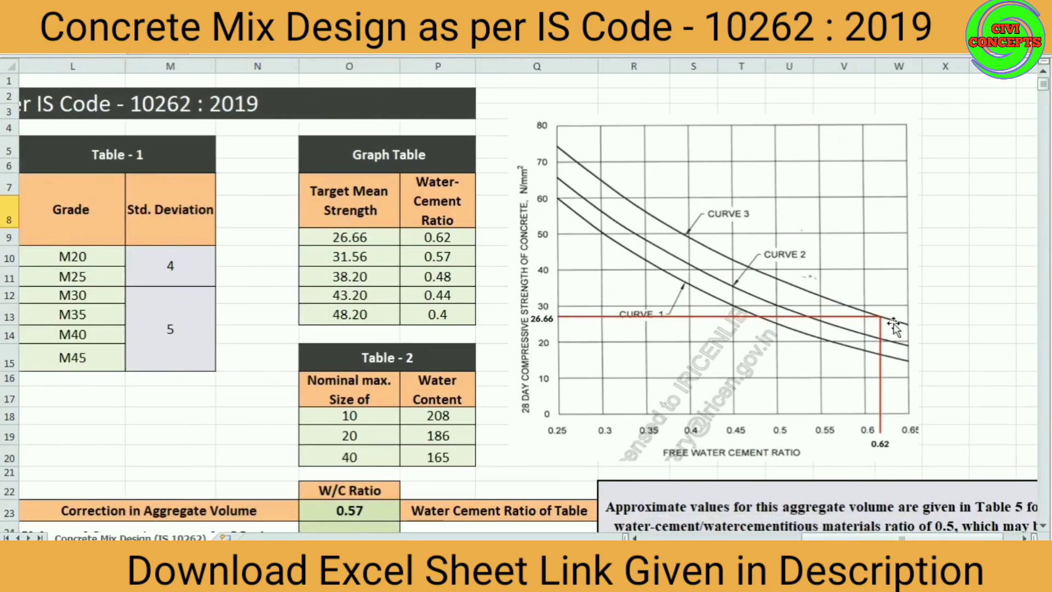
pyautogui.click(352, 237)
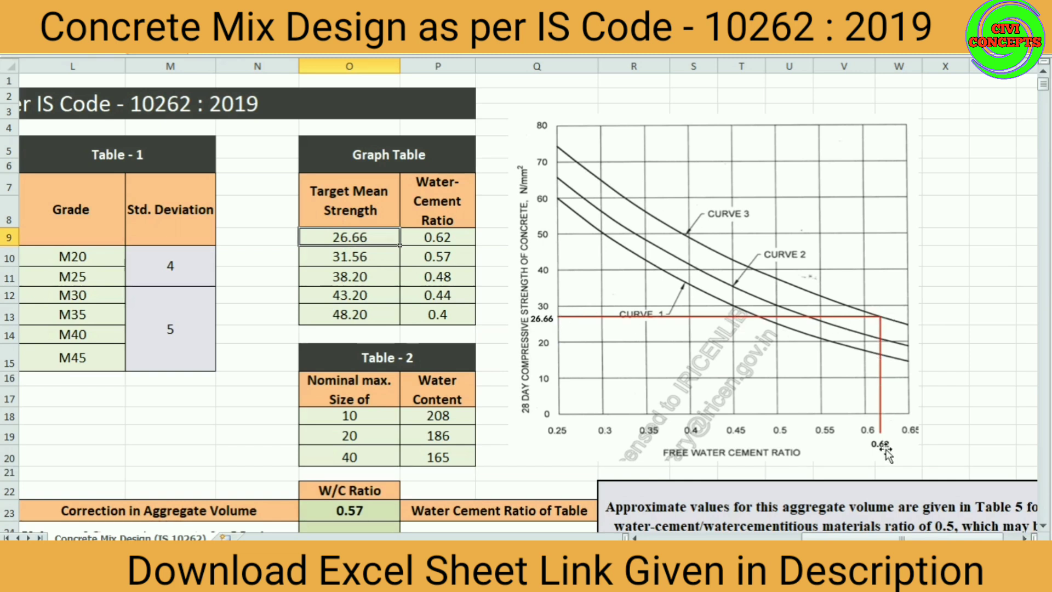
pyautogui.click(457, 238)
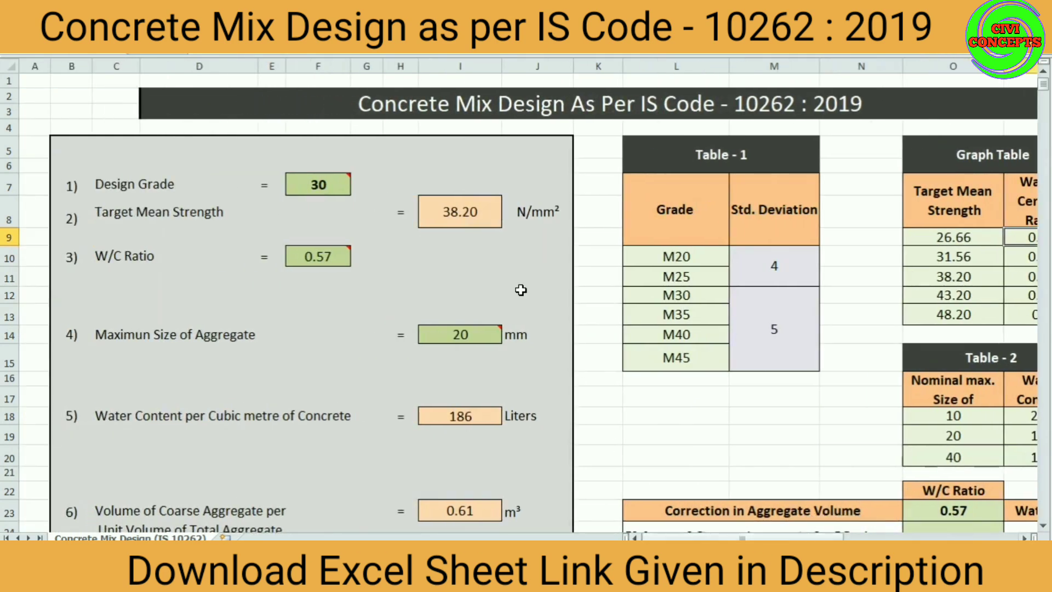
# - Change the design grade from 30 back to 25
pyautogui.click(326, 185)
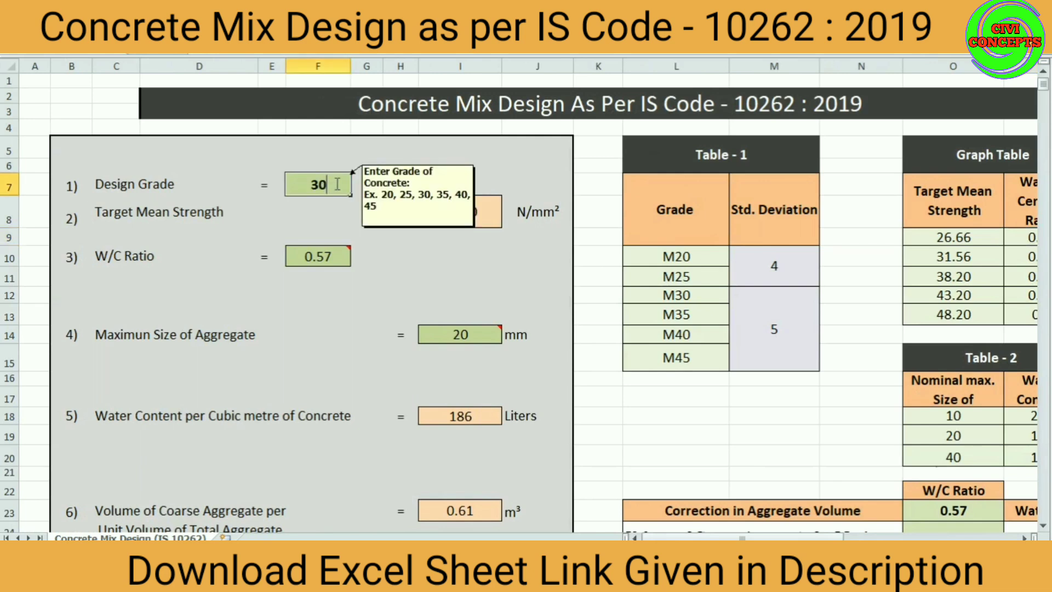
pyautogui.doubleClick(326, 186)
pyautogui.moveTo(328, 185); pyautogui.dragTo(294, 189)
pyautogui.write('25')
pyautogui.click(402, 255)
pyautogui.click(322, 186)
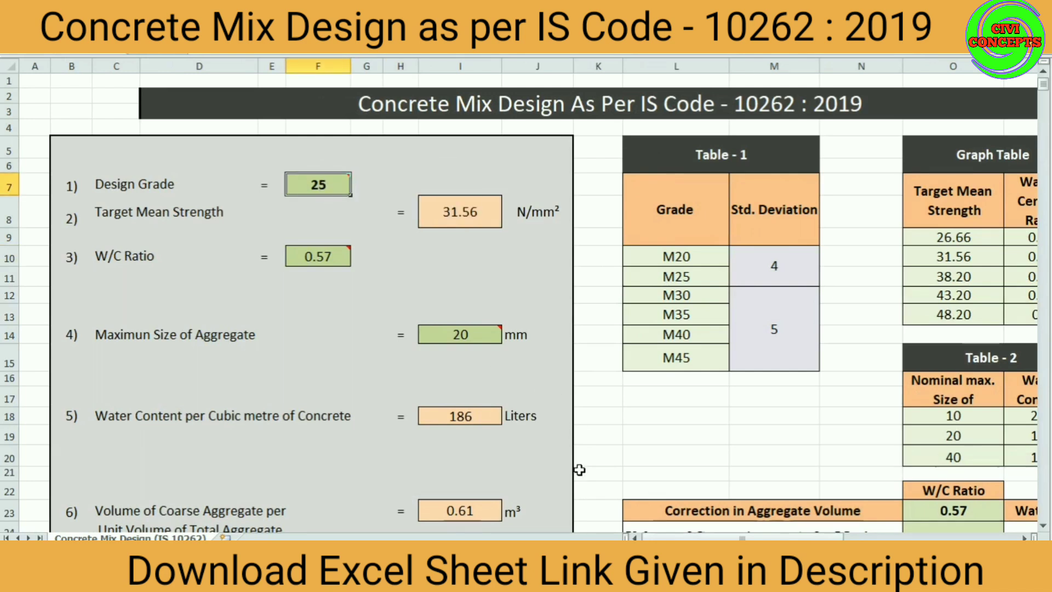
# - Check the target mean strength, then bring the Graph Table and strength-ratio chart into view
pyautogui.moveTo(701, 537); pyautogui.dragTo(728, 537)
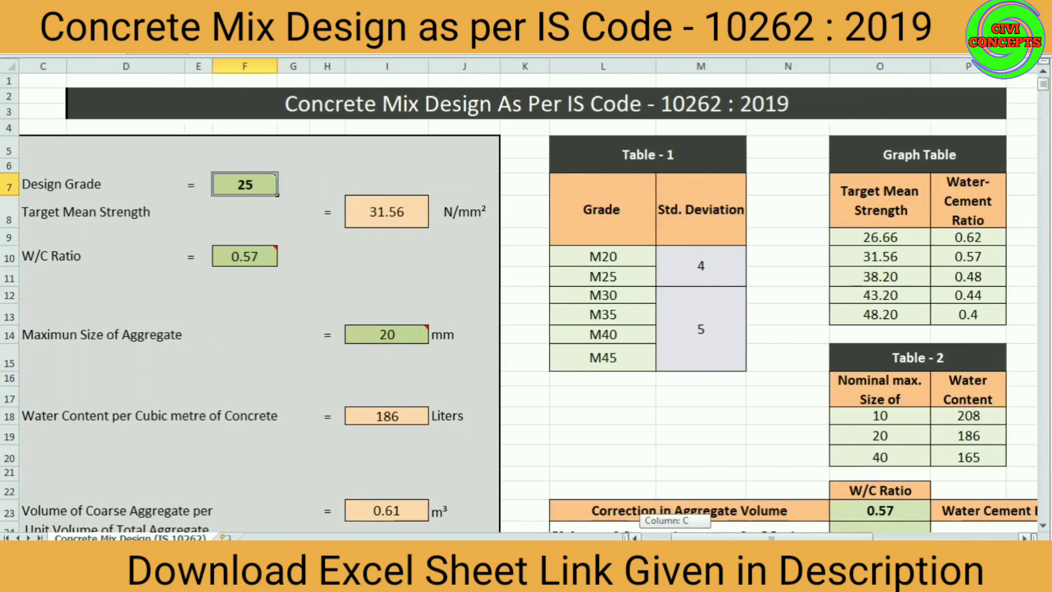
pyautogui.click(382, 213)
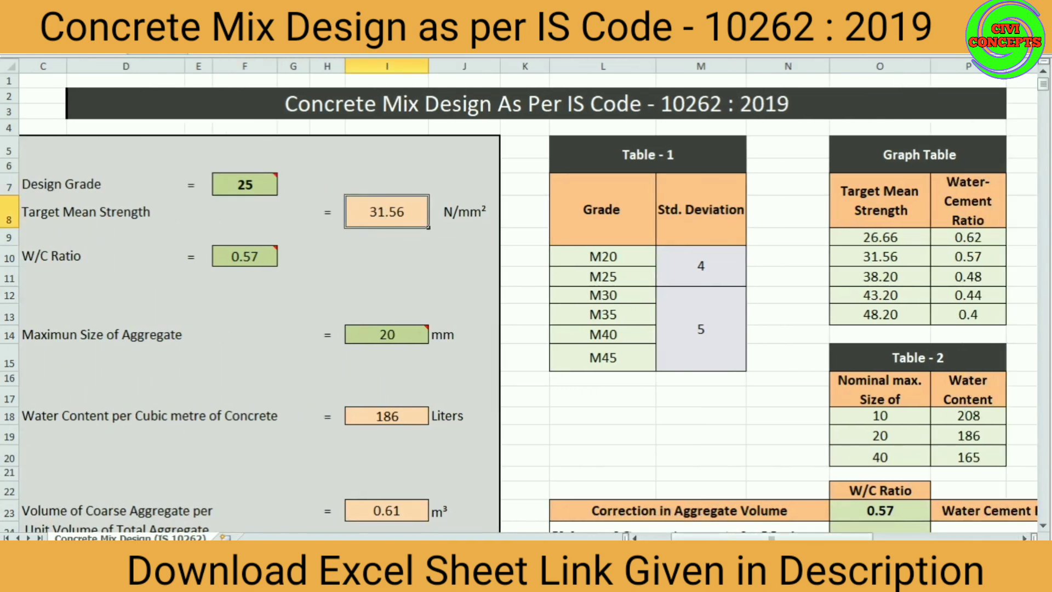
pyautogui.moveTo(706, 538); pyautogui.dragTo(836, 538)
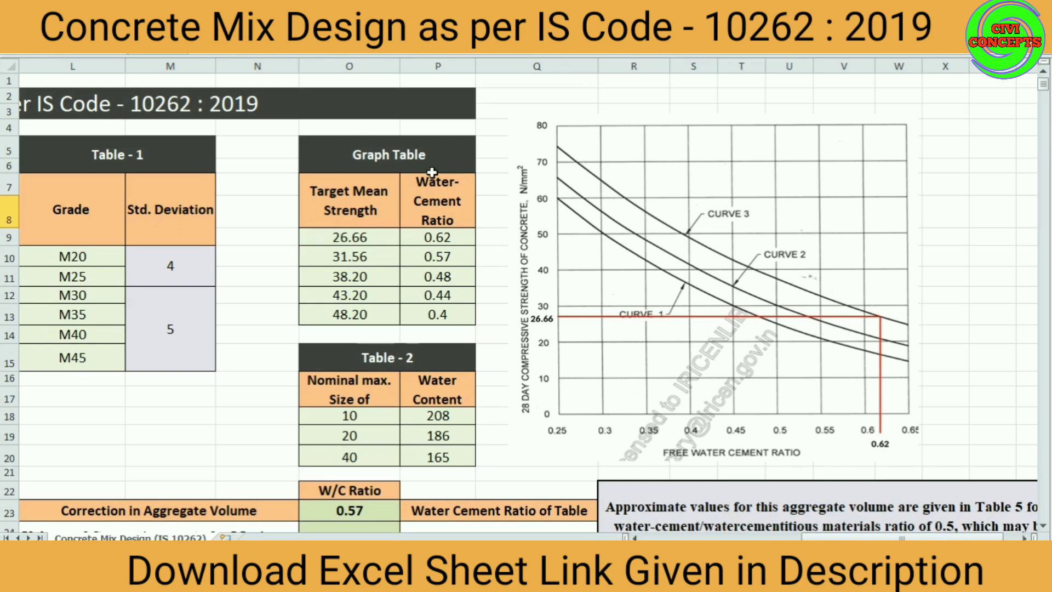
# - Look up 31.56 in the Graph Table and find its matching water-cement ratio, 0.57
pyautogui.hscroll(-4, 916, 528)
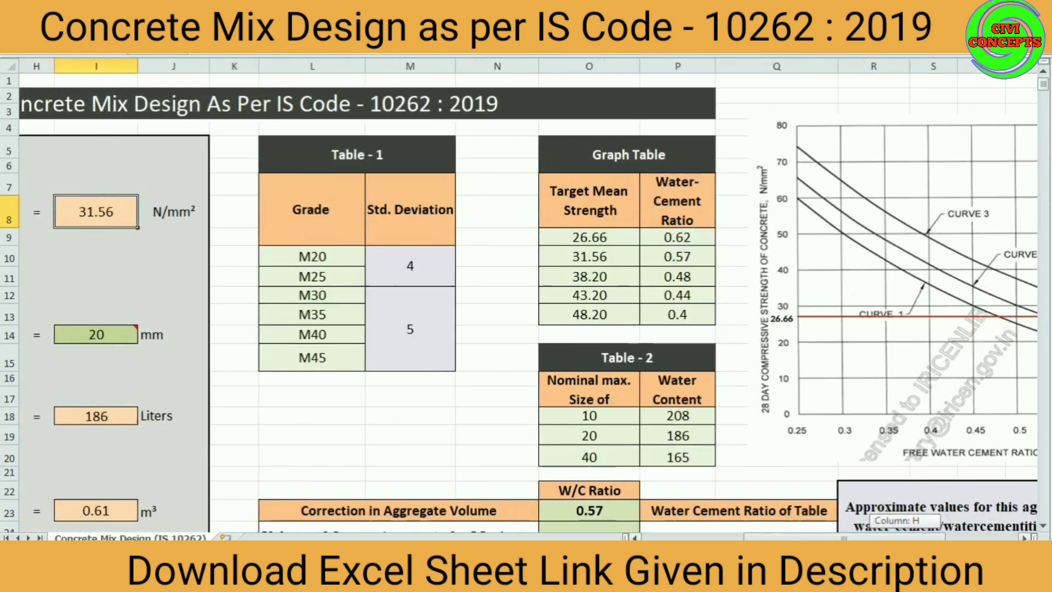
pyautogui.click(601, 236)
pyautogui.click(582, 256)
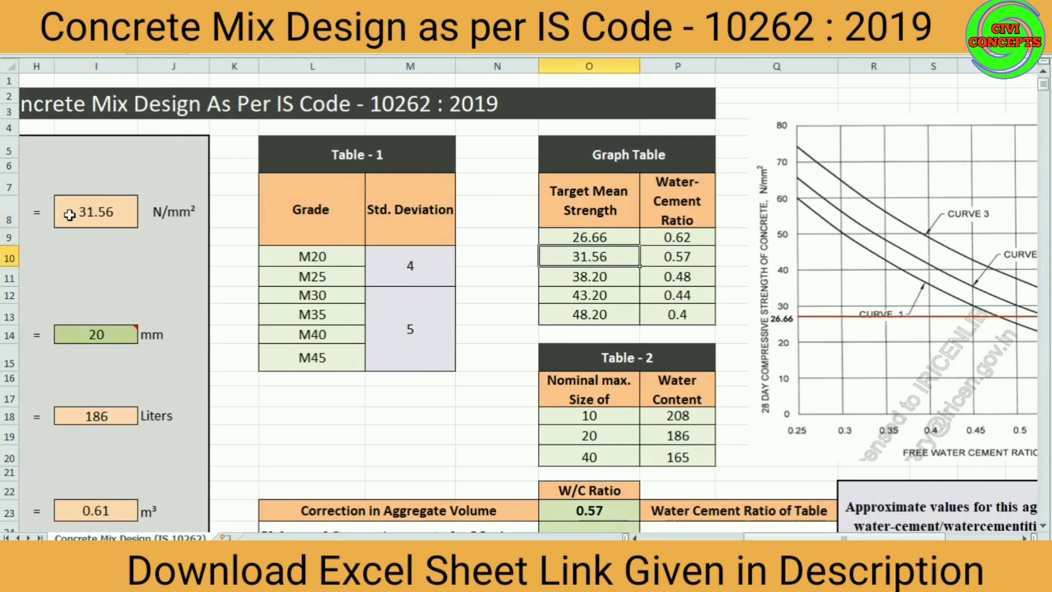
pyautogui.click(74, 212)
pyautogui.click(629, 259)
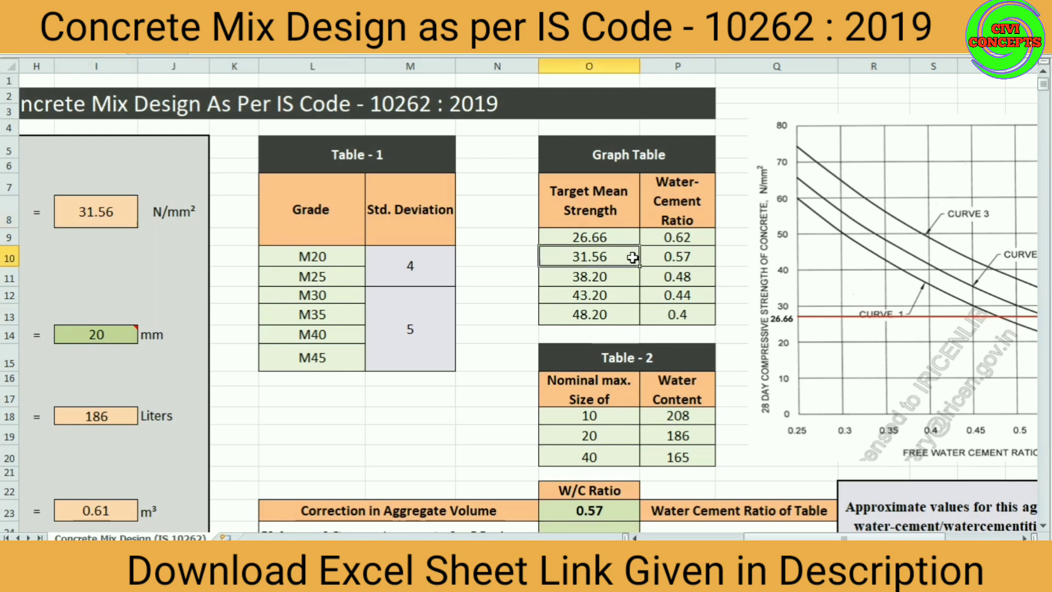
pyautogui.click(682, 257)
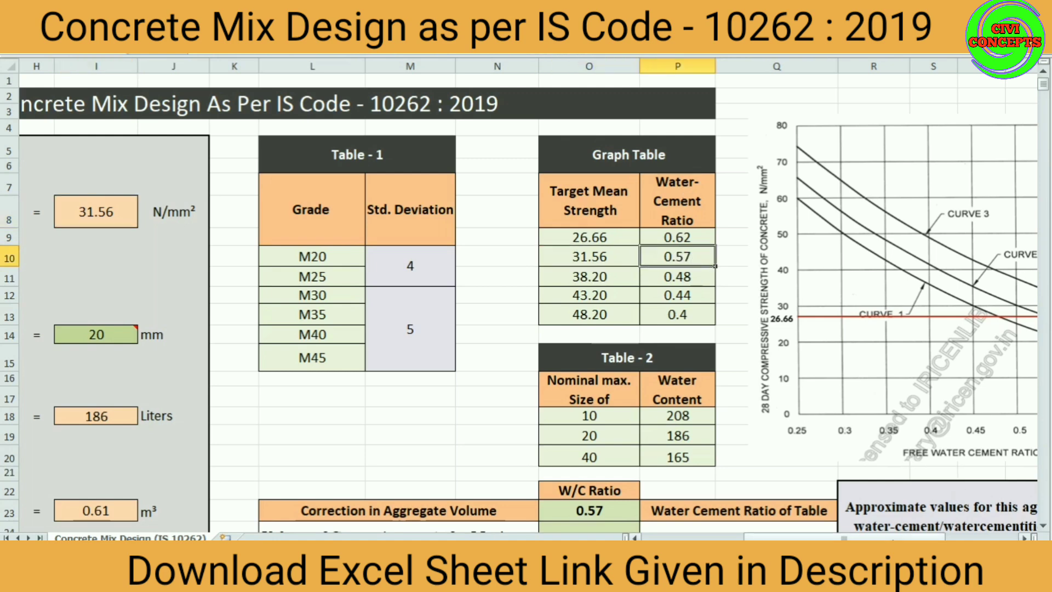
pyautogui.hscroll(2, 948, 181)
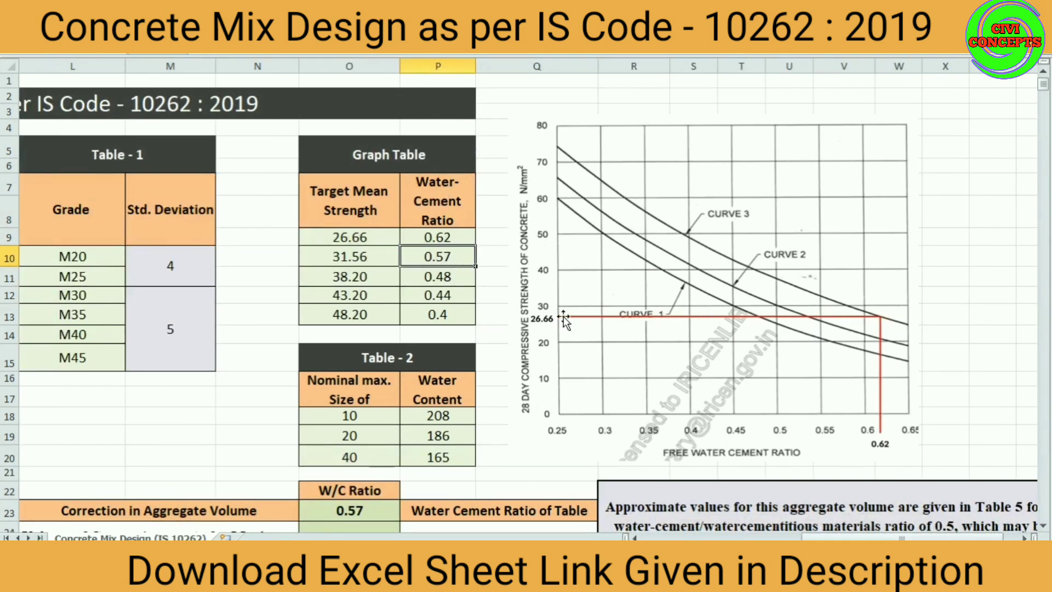
pyautogui.moveTo(939, 536); pyautogui.dragTo(844, 537)
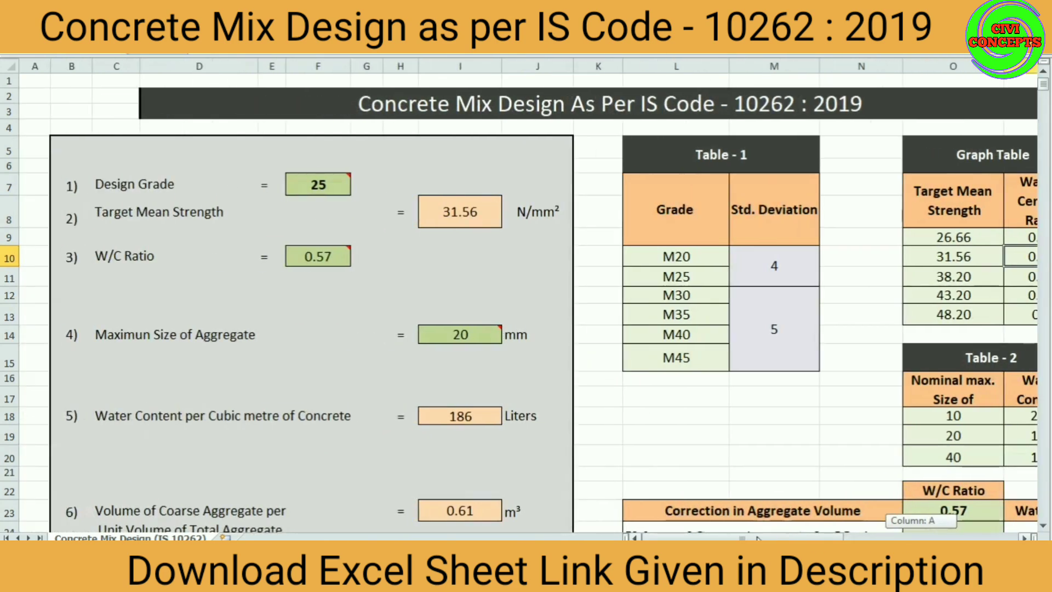
# - Enter 0.57 as the W/C Ratio input
pyautogui.click(317, 260)
pyautogui.write('0.')
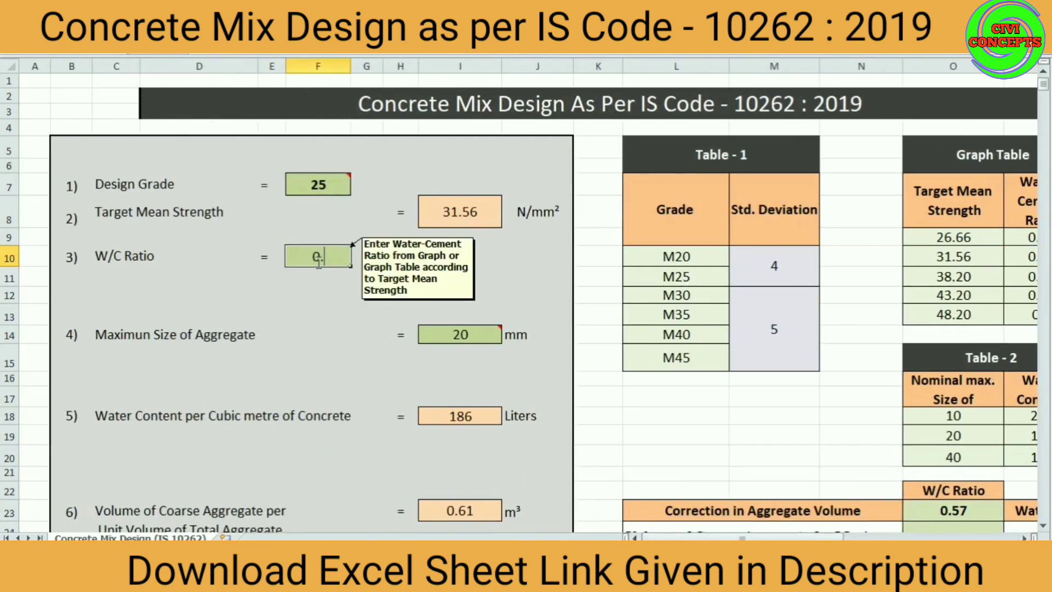
pyautogui.write('57')
pyautogui.click(314, 297)
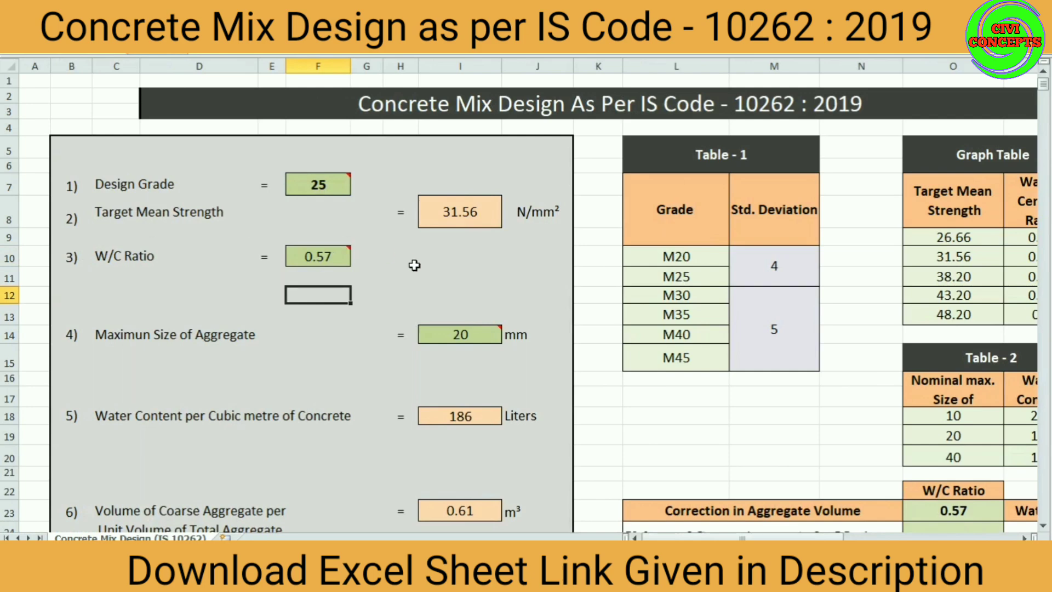
pyautogui.scroll(-1, 414, 265)
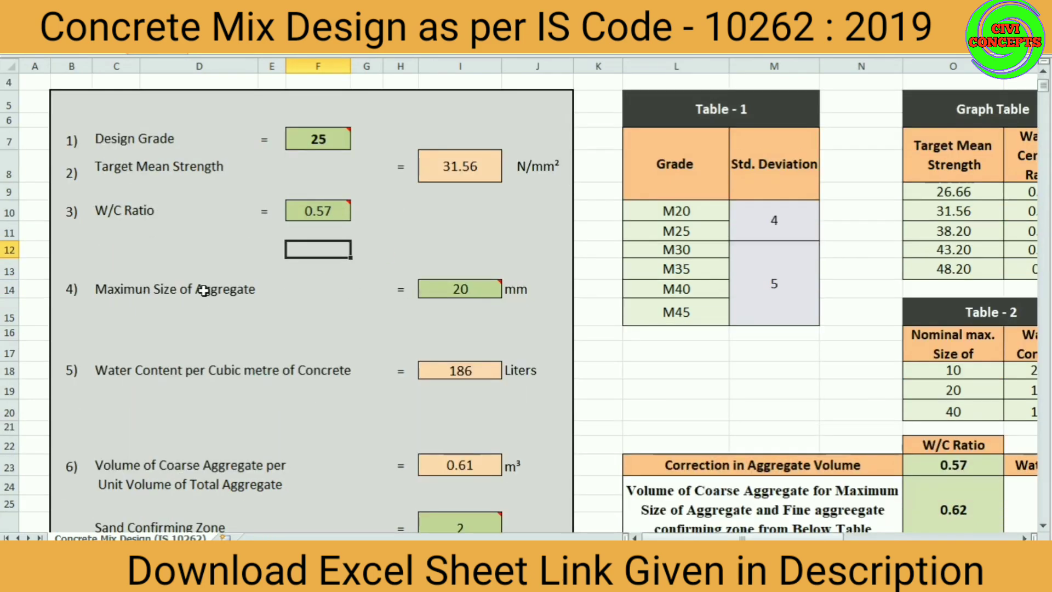
# - Check the 20 mm aggregate size and water content, then view Table - 2 beside them
pyautogui.click(458, 291)
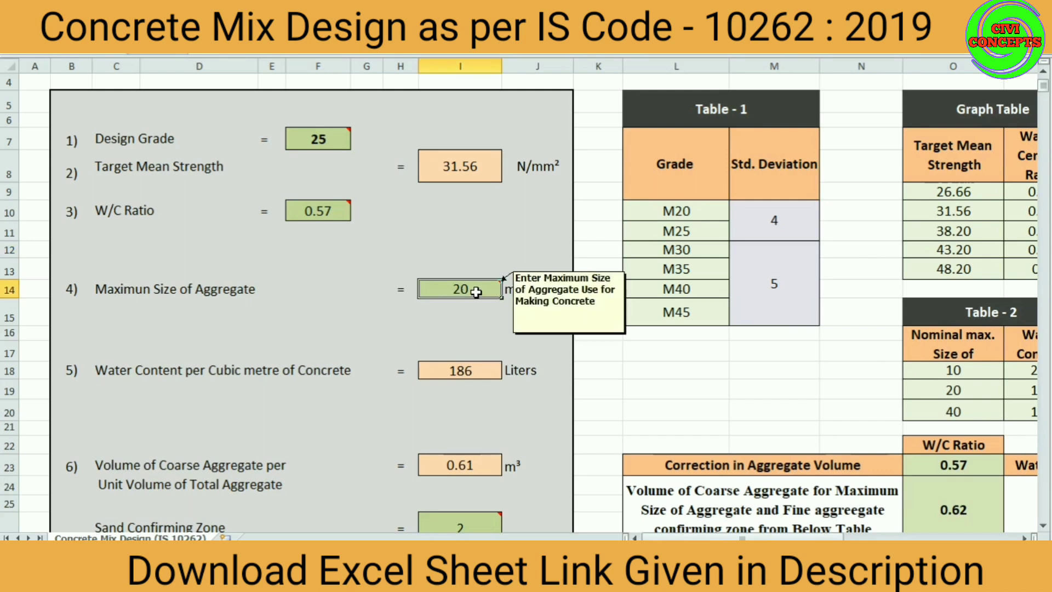
pyautogui.doubleClick(477, 292)
pyautogui.click(534, 331)
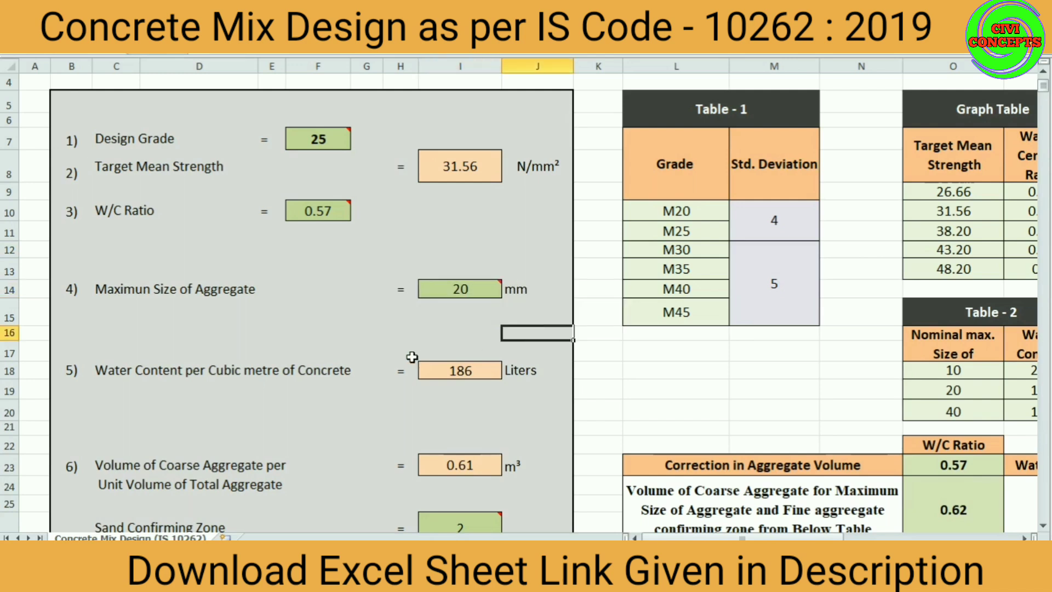
pyautogui.moveTo(743, 537)
pyautogui.mouseDown()
pyautogui.moveTo(786, 537)
pyautogui.moveTo(742, 537)
pyautogui.mouseUp()
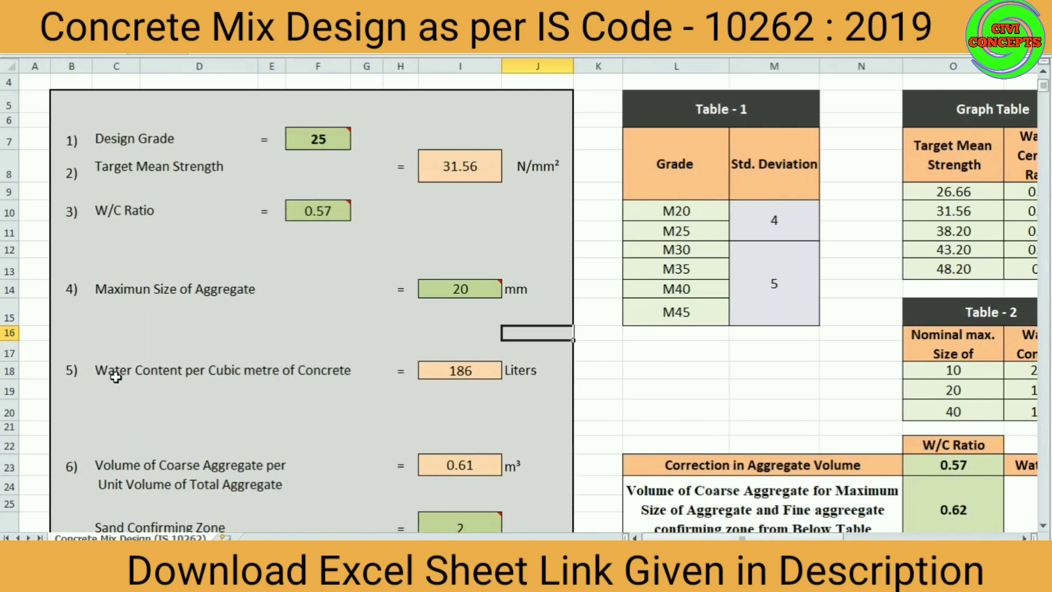
pyautogui.click(327, 370)
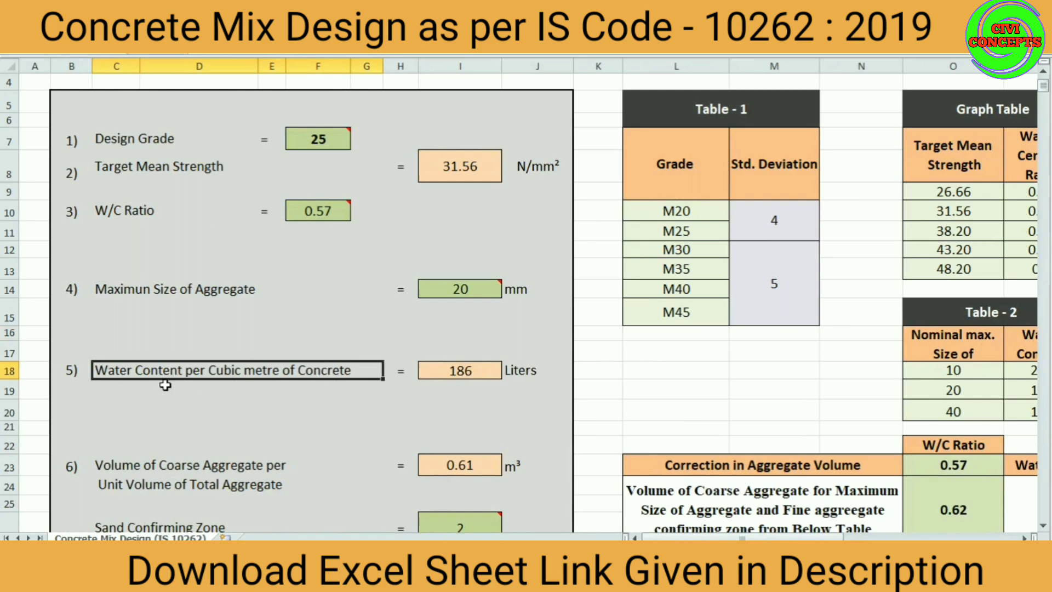
pyautogui.moveTo(767, 538); pyautogui.dragTo(843, 539)
pyautogui.click(719, 317)
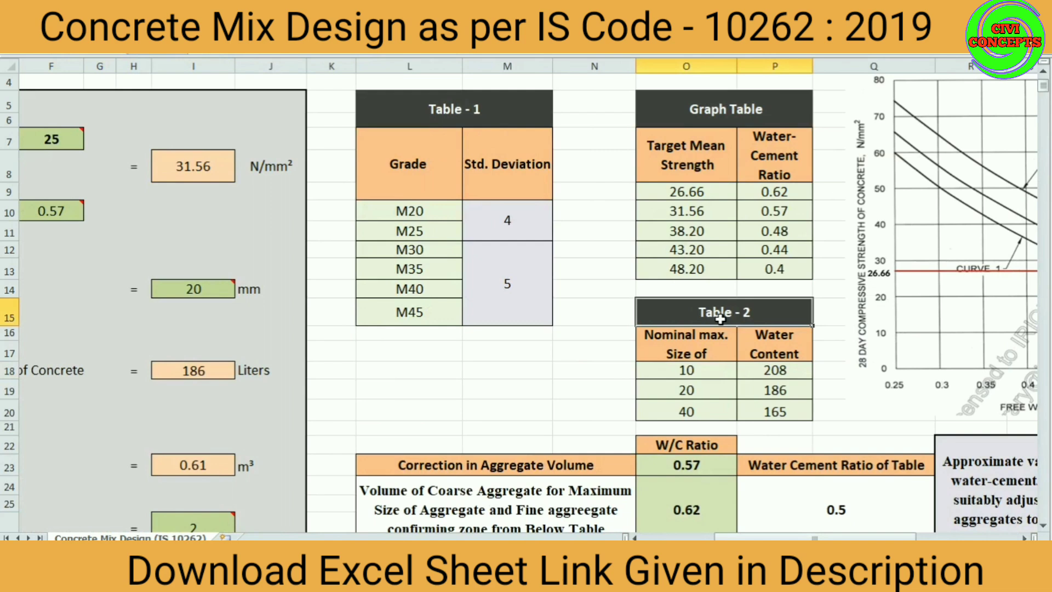
# - Compare the 186-liter water content against Table - 2's entry for 20 mm aggregate
pyautogui.click(497, 111)
pyautogui.click(688, 324)
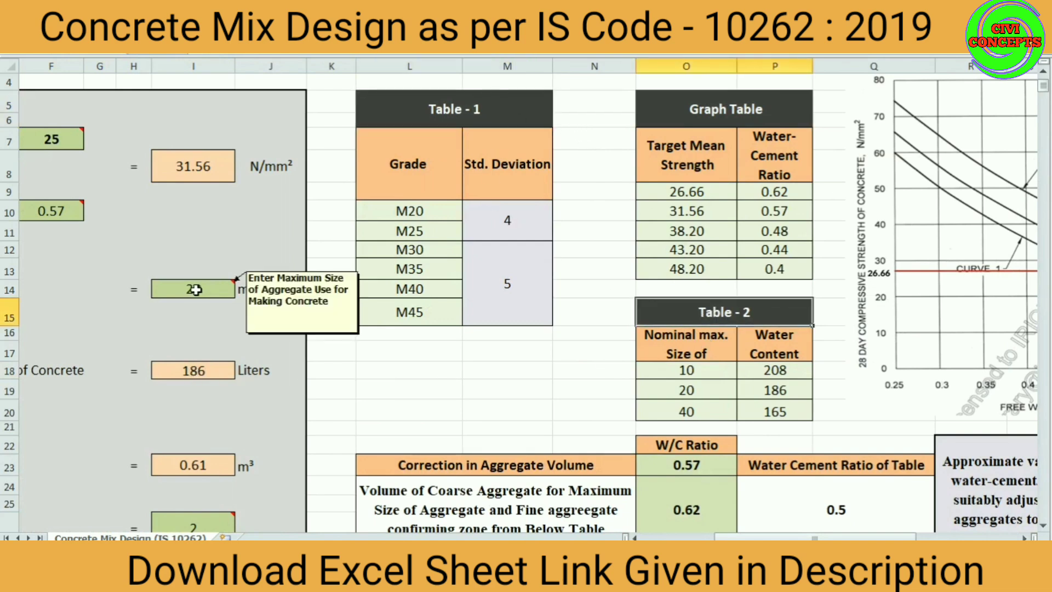
pyautogui.click(195, 290)
pyautogui.click(786, 390)
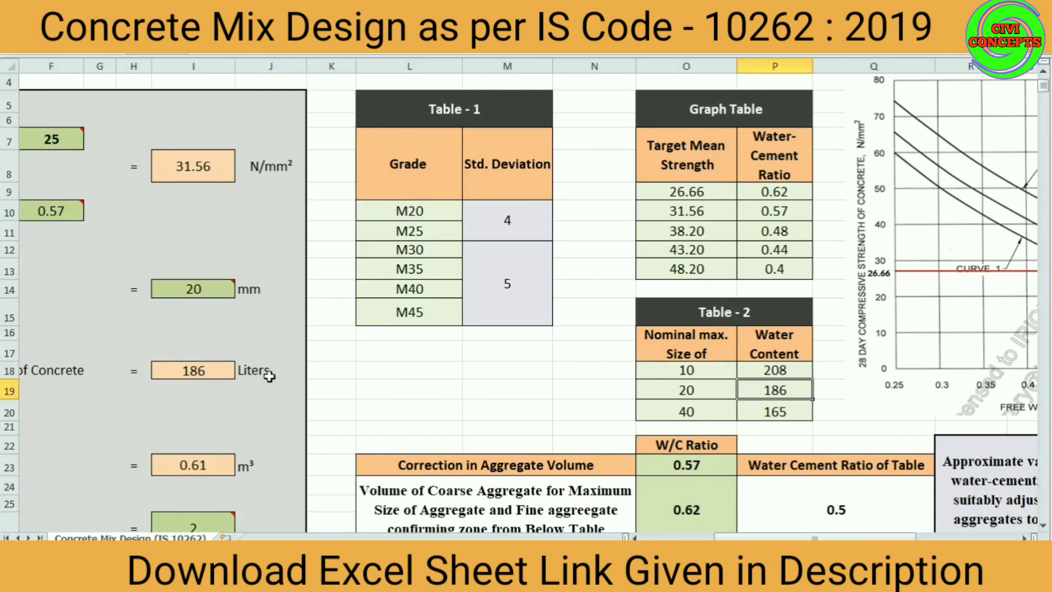
pyautogui.click(210, 375)
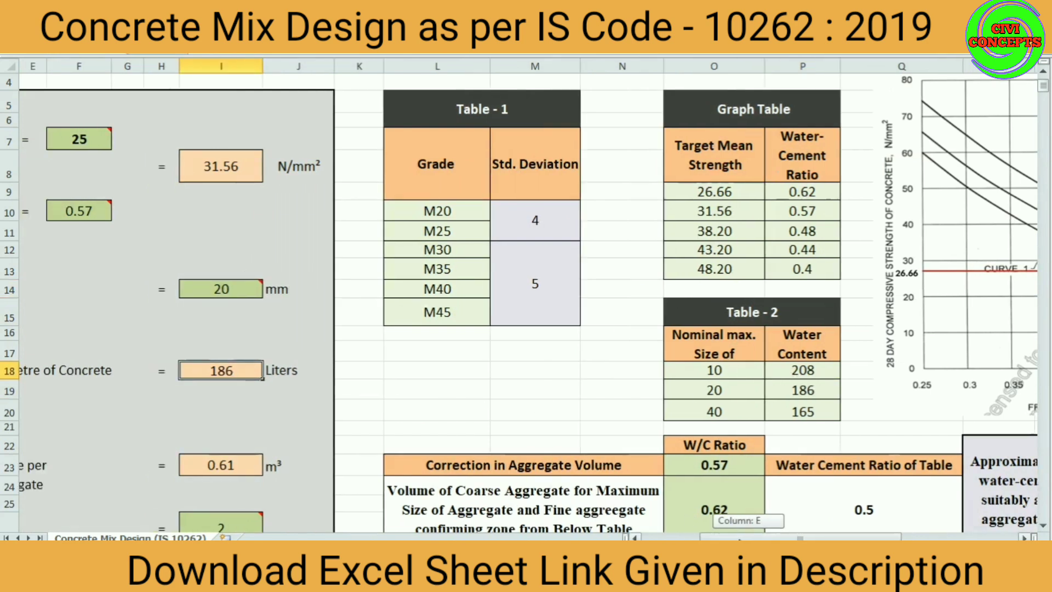
pyautogui.hscroll(-1, 810, 404)
pyautogui.click(806, 396)
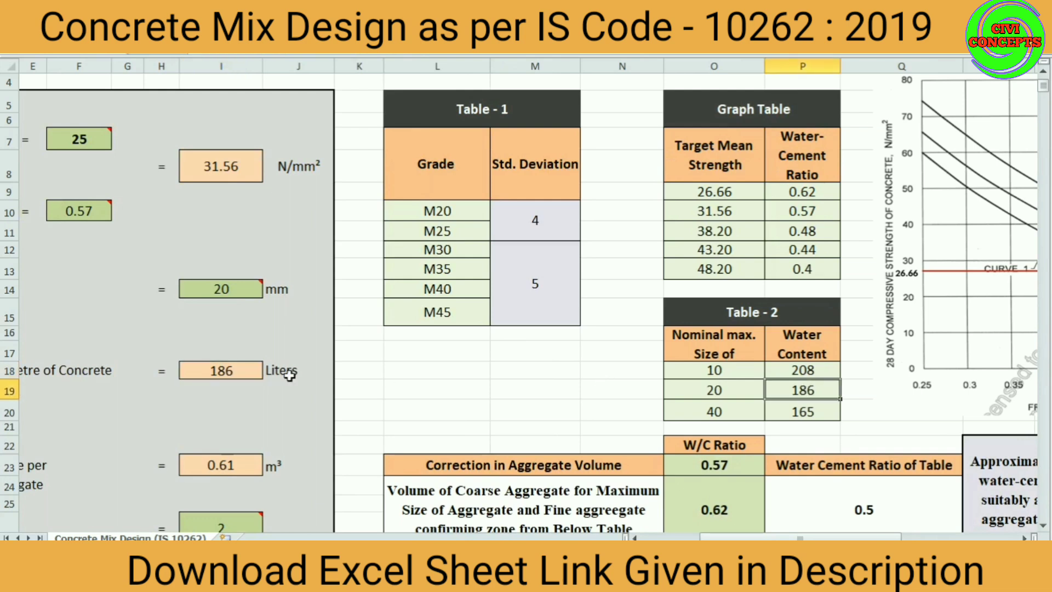
# - Try 10 mm and 40 mm aggregate sizes, then restore 20 mm so water content reads 186
pyautogui.click(227, 300)
pyautogui.write('1')
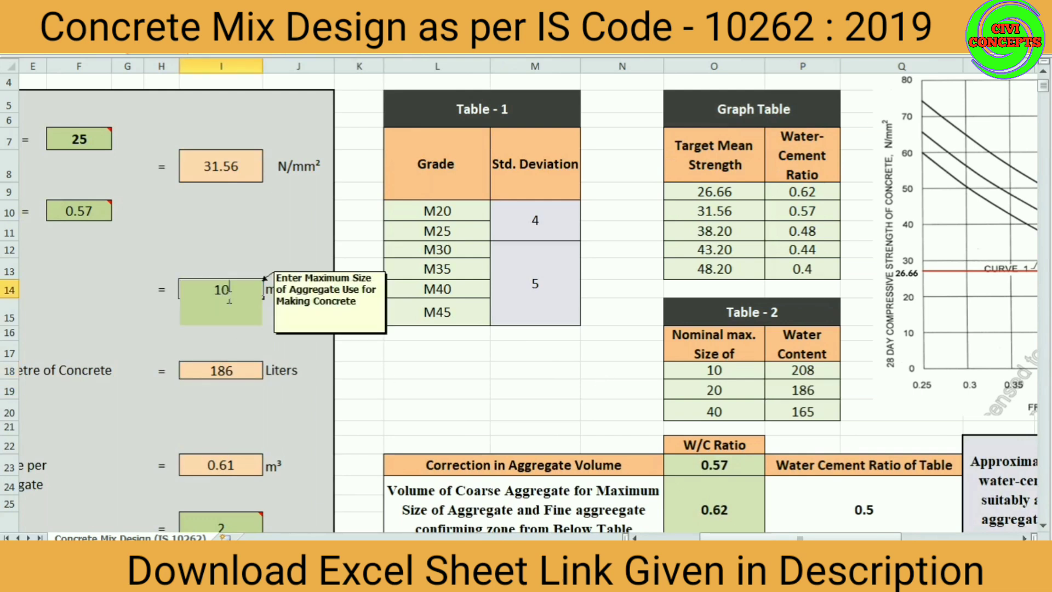
pyautogui.click(494, 419)
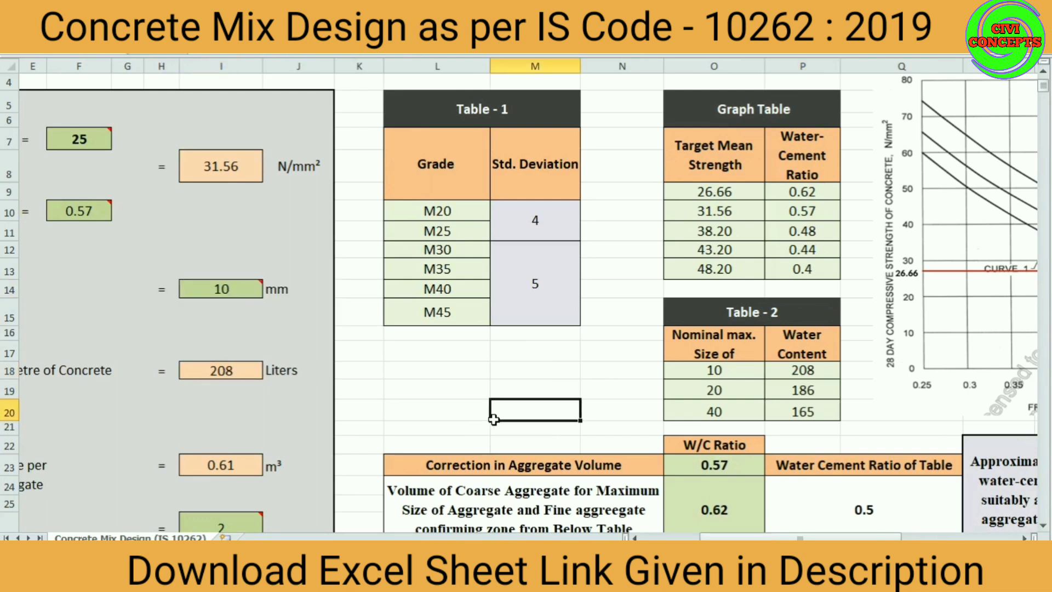
pyautogui.click(199, 299)
pyautogui.write('40')
pyautogui.click(536, 428)
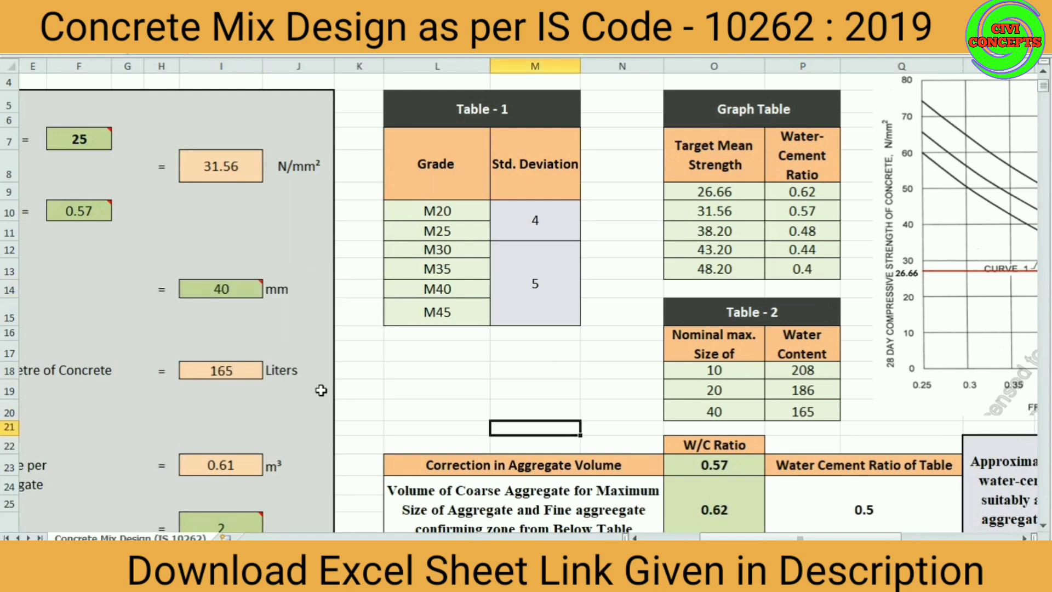
pyautogui.click(241, 309)
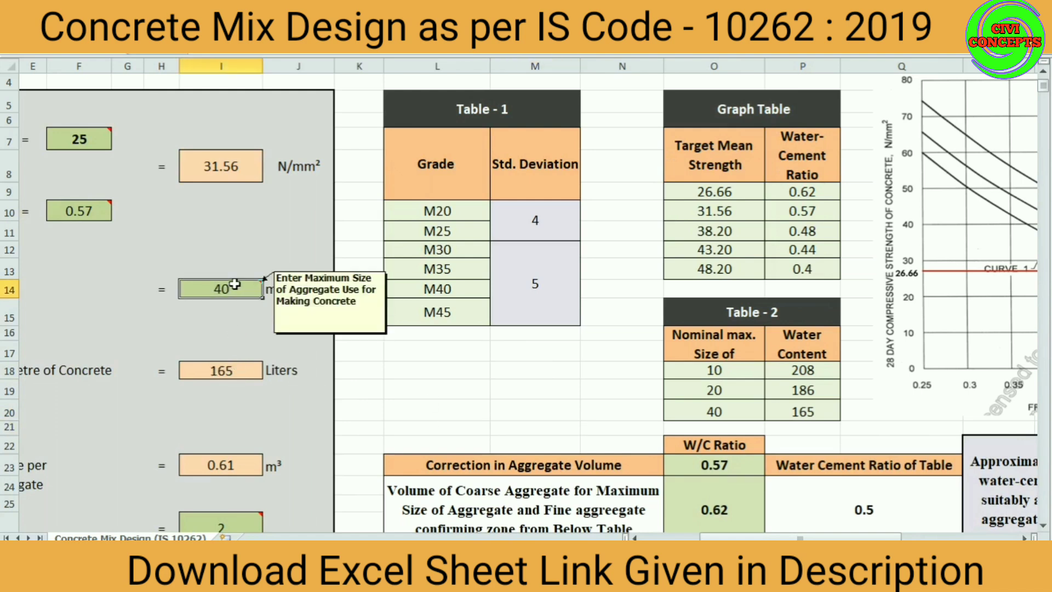
pyautogui.write('20')
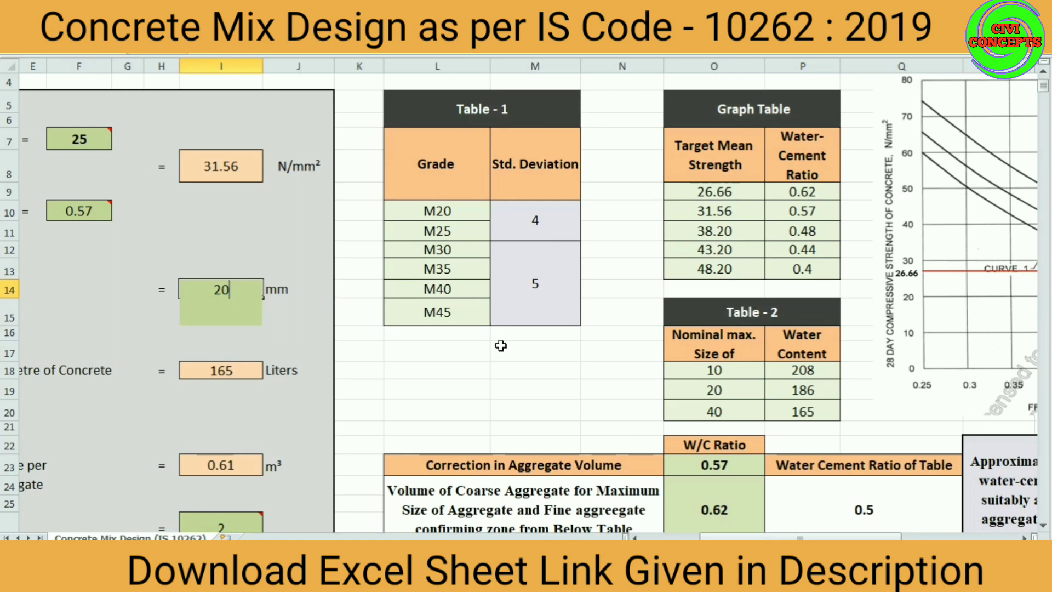
pyautogui.click(500, 345)
pyautogui.moveTo(860, 537); pyautogui.dragTo(789, 538)
pyautogui.click(458, 372)
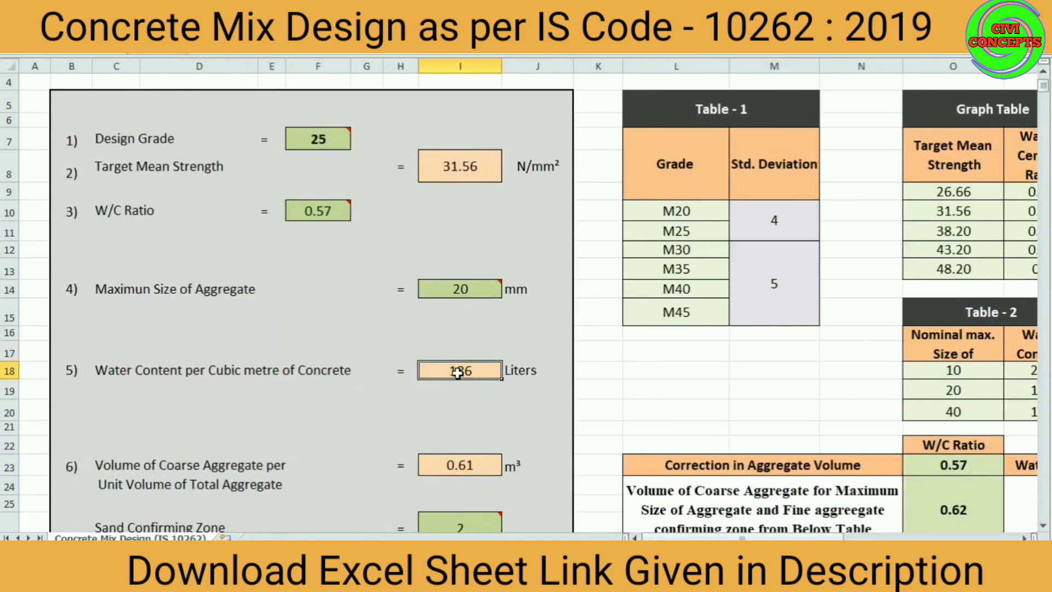
# - Scroll to the coarse aggregate volume step, then right and down to Table 5
pyautogui.scroll(-2, 459, 373)
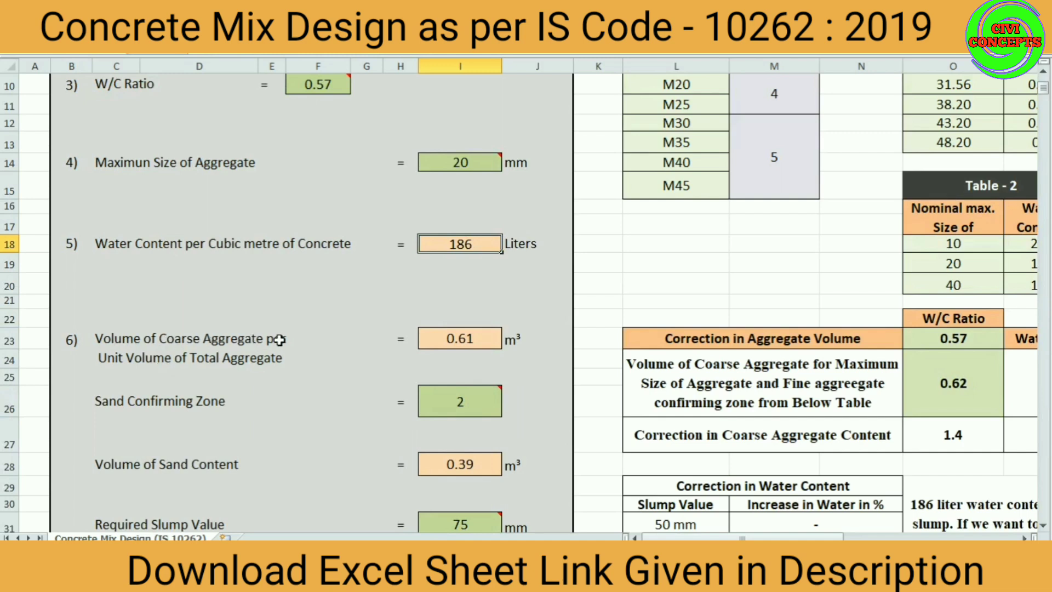
pyautogui.click(170, 366)
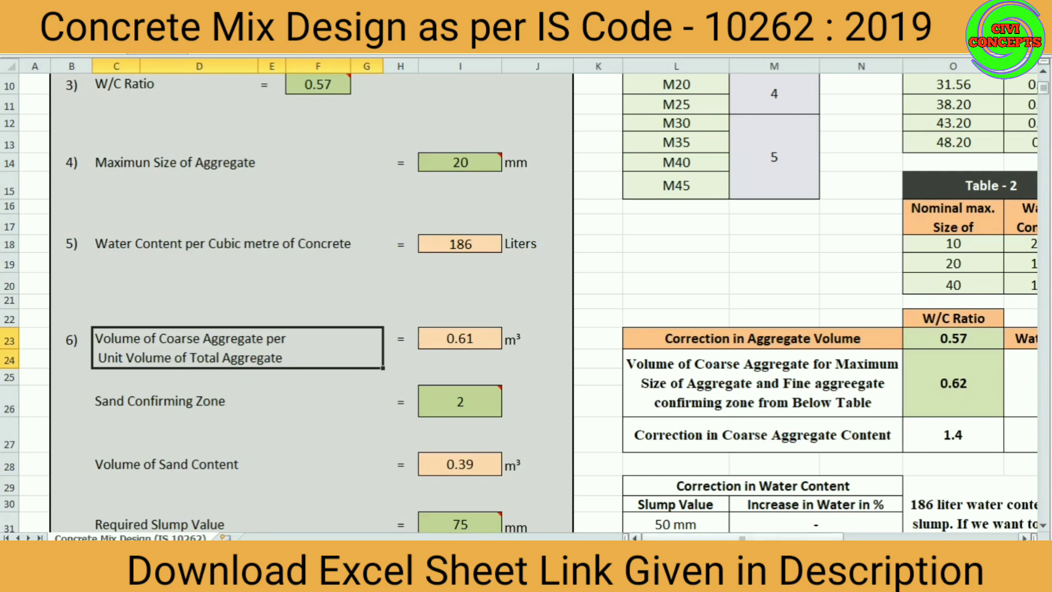
pyautogui.hscroll(3, 548, 301)
pyautogui.scroll(-2, 767, 274)
pyautogui.scroll(-5, 799, 265)
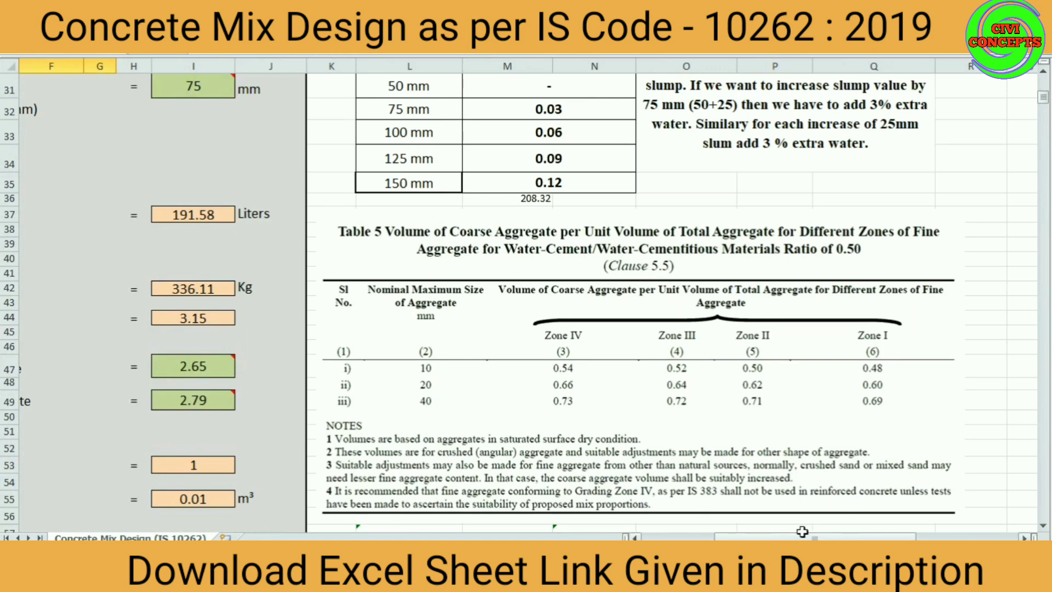
# - Inspect the 0.61 coarse aggregate volume result alongside Table 5's zone-wise coarse aggregate volumes
pyautogui.moveTo(802, 538)
pyautogui.mouseDown()
pyautogui.moveTo(729, 538)
pyautogui.moveTo(806, 538)
pyautogui.mouseUp()
pyautogui.scroll(-1, 749, 263)
pyautogui.scroll(1, 748, 263)
pyautogui.scroll(2, 734, 362)
pyautogui.scroll(1, 734, 362)
pyautogui.moveTo(893, 537); pyautogui.dragTo(821, 537)
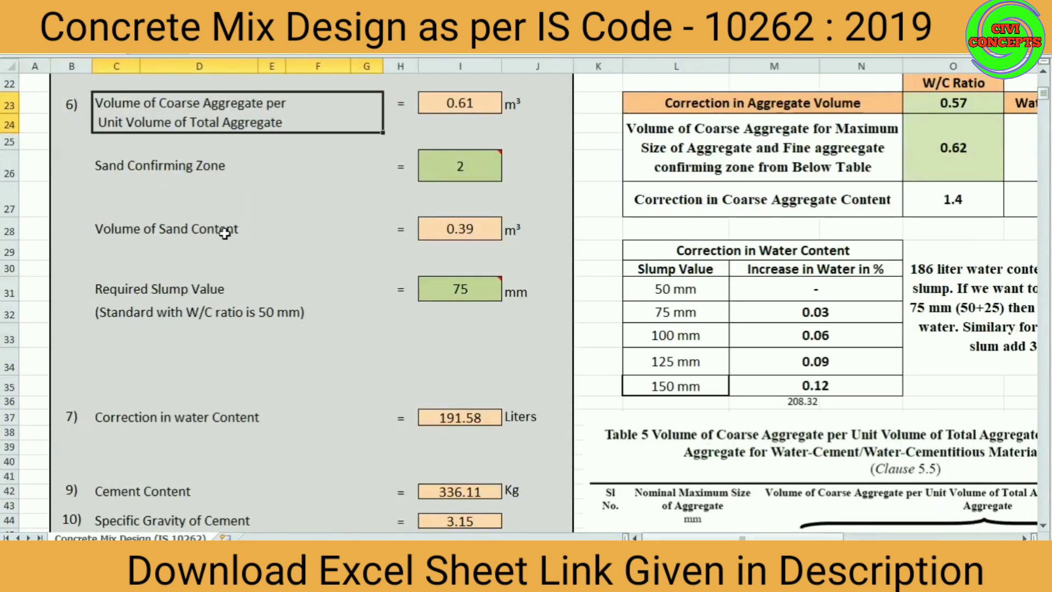
pyautogui.scroll(2, 225, 233)
pyautogui.click(474, 209)
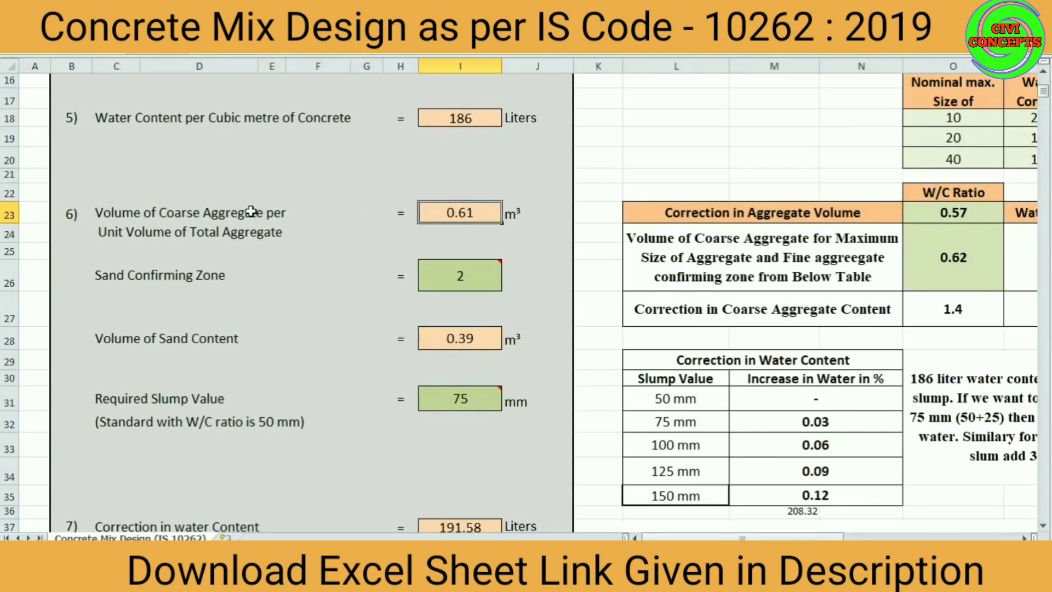
pyautogui.scroll(-4, 819, 459)
pyautogui.moveTo(748, 538); pyautogui.dragTo(865, 537)
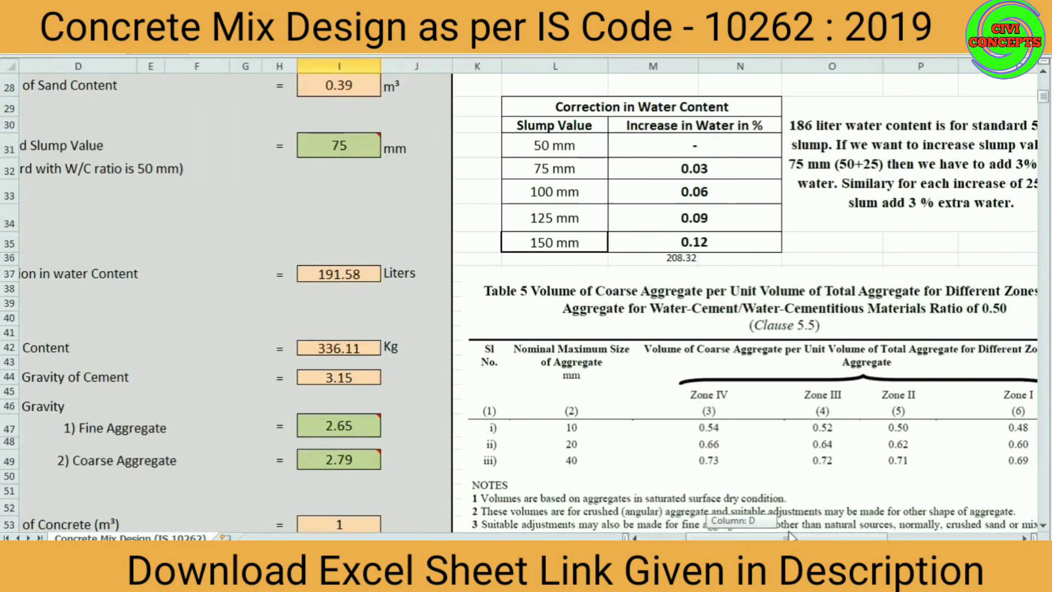
pyautogui.scroll(-1, 741, 338)
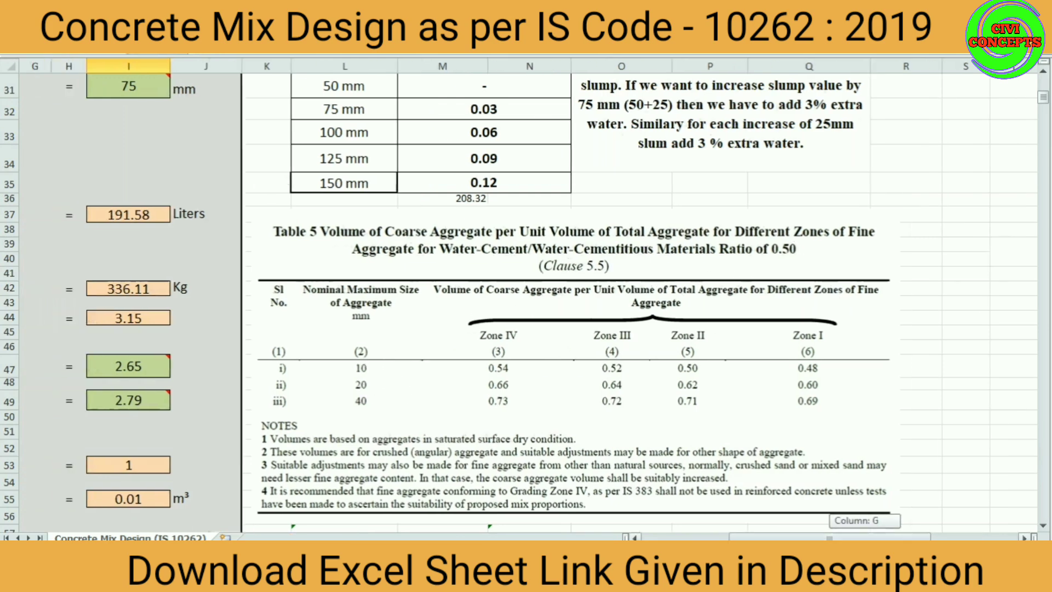
pyautogui.hscroll(-5, 864, 536)
pyautogui.scroll(3, 827, 464)
pyautogui.scroll(2, 827, 465)
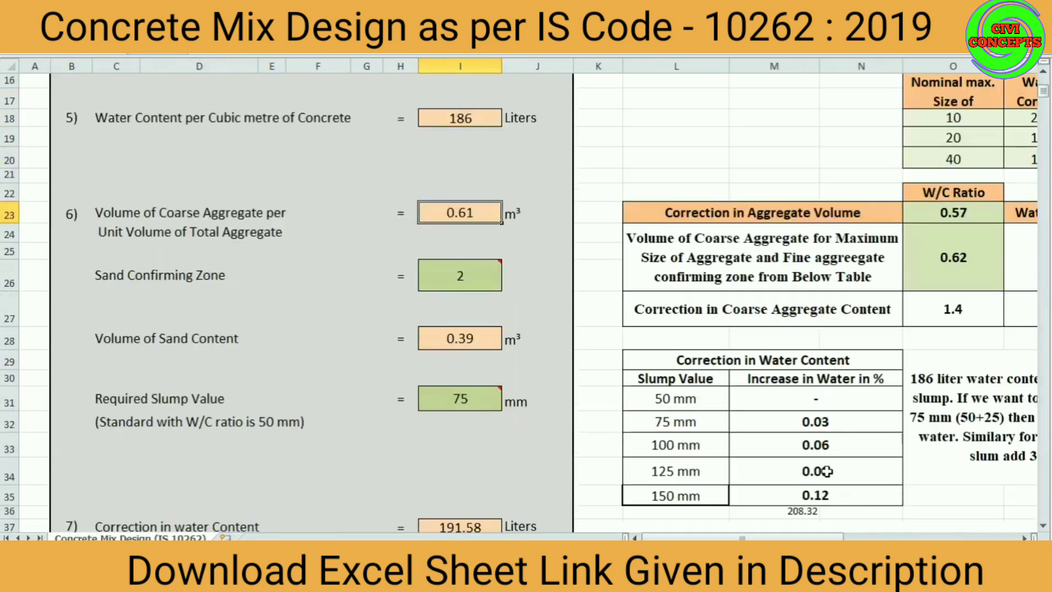
pyautogui.scroll(1, 827, 464)
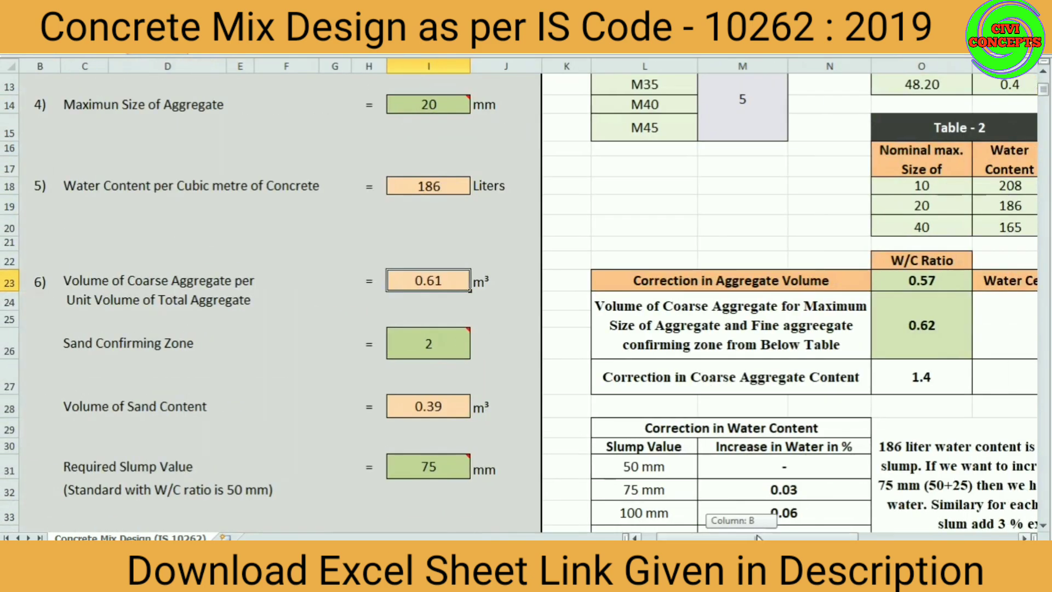
pyautogui.hscroll(5, 829, 526)
pyautogui.hscroll(1, 829, 526)
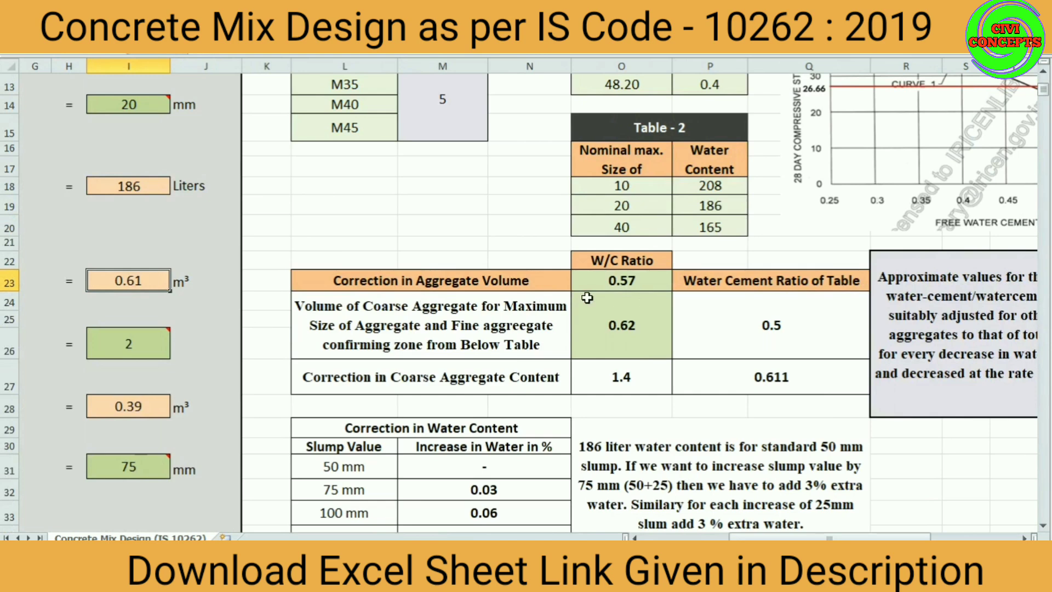
pyautogui.scroll(-5, 588, 277)
pyautogui.scroll(-2, 657, 476)
pyautogui.scroll(1, 646, 439)
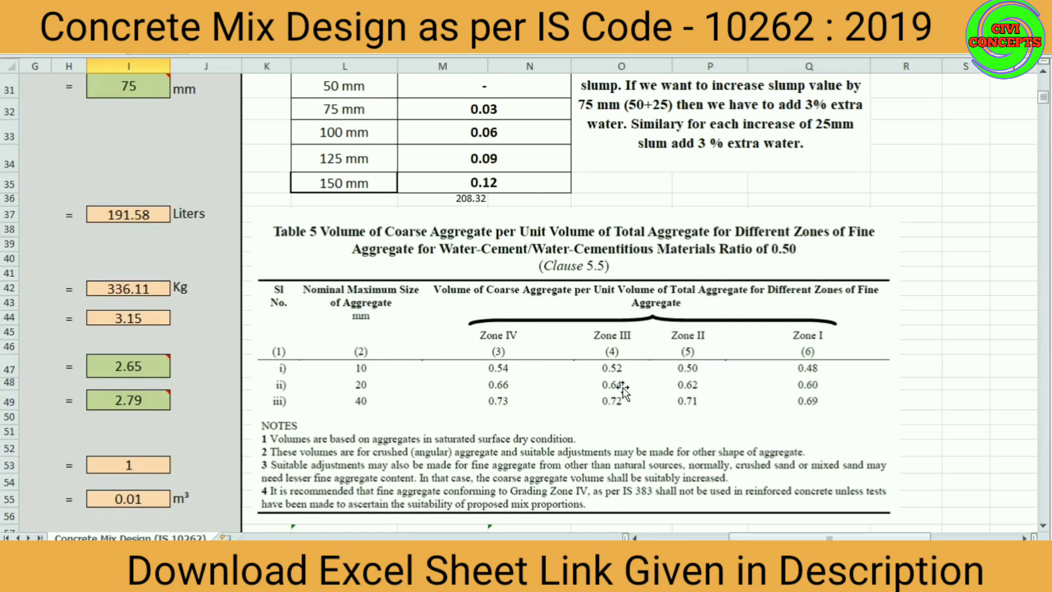
pyautogui.click(635, 536)
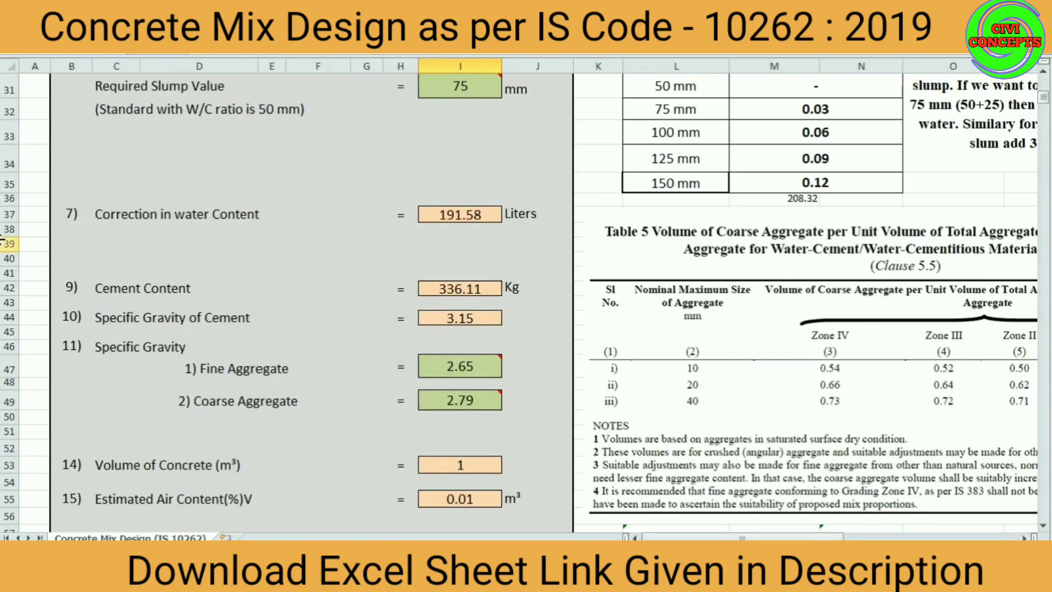
pyautogui.scroll(1, 192, 253)
pyautogui.scroll(2, 203, 221)
pyautogui.scroll(1, 451, 216)
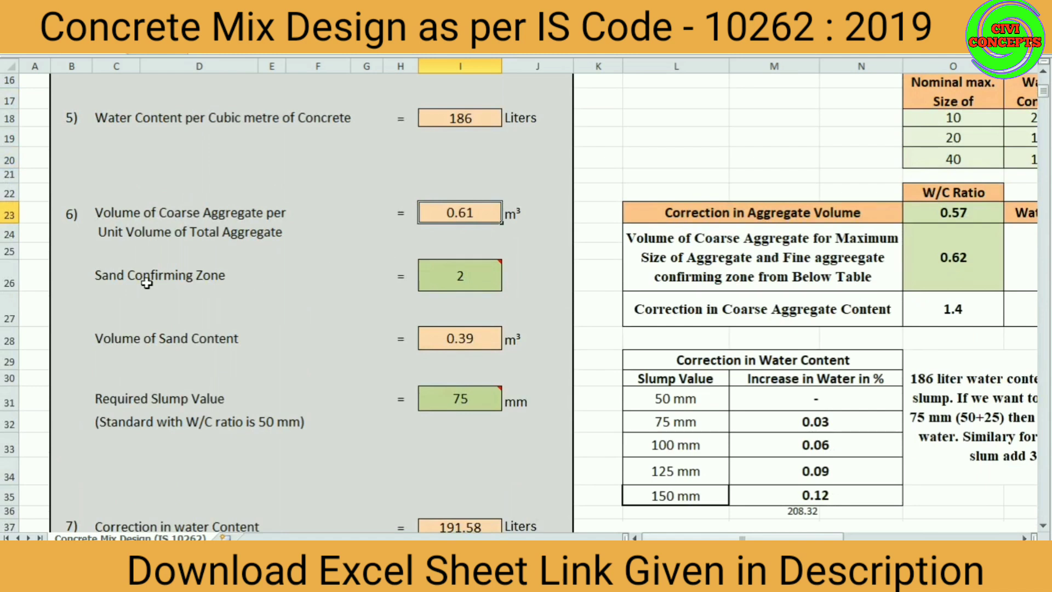
pyautogui.click(472, 279)
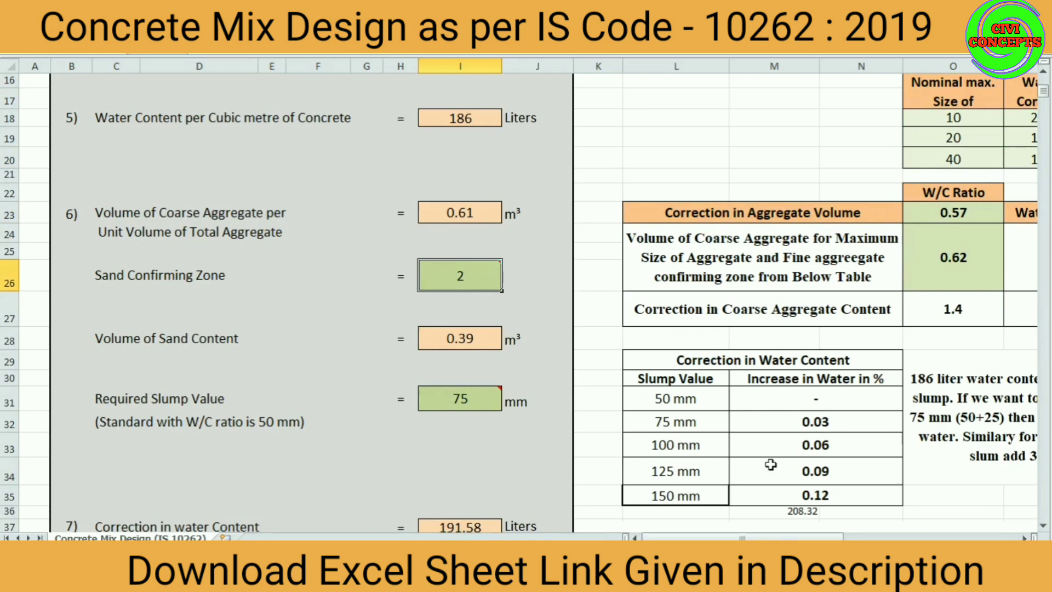
pyautogui.moveTo(743, 537)
pyautogui.mouseDown()
pyautogui.moveTo(886, 537)
pyautogui.moveTo(815, 536)
pyautogui.mouseUp()
pyautogui.scroll(-4, 413, 321)
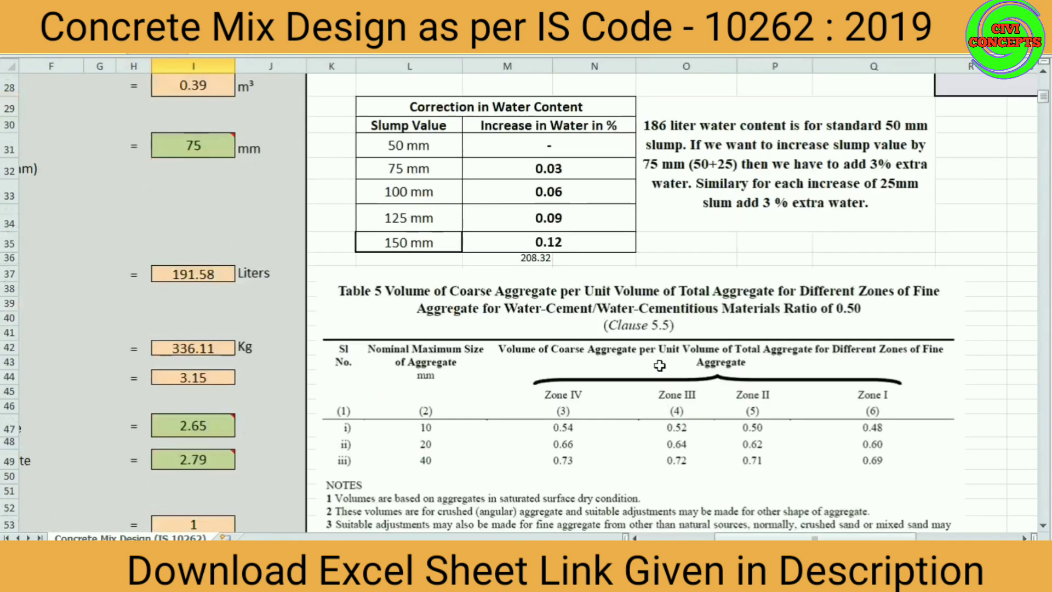
pyautogui.scroll(-2, 414, 320)
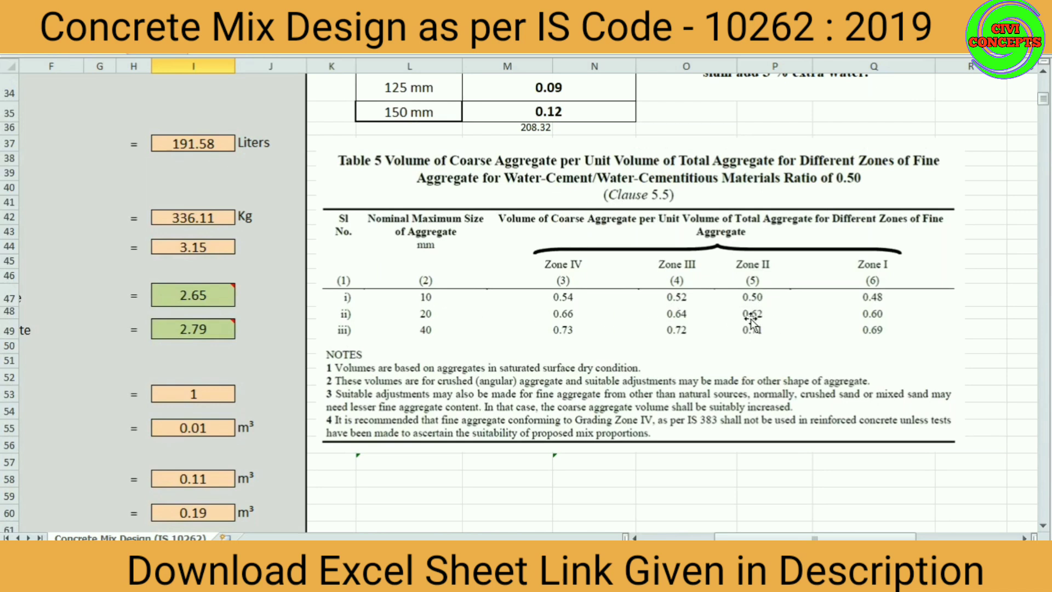
pyautogui.scroll(3, 772, 510)
pyautogui.scroll(3, 772, 511)
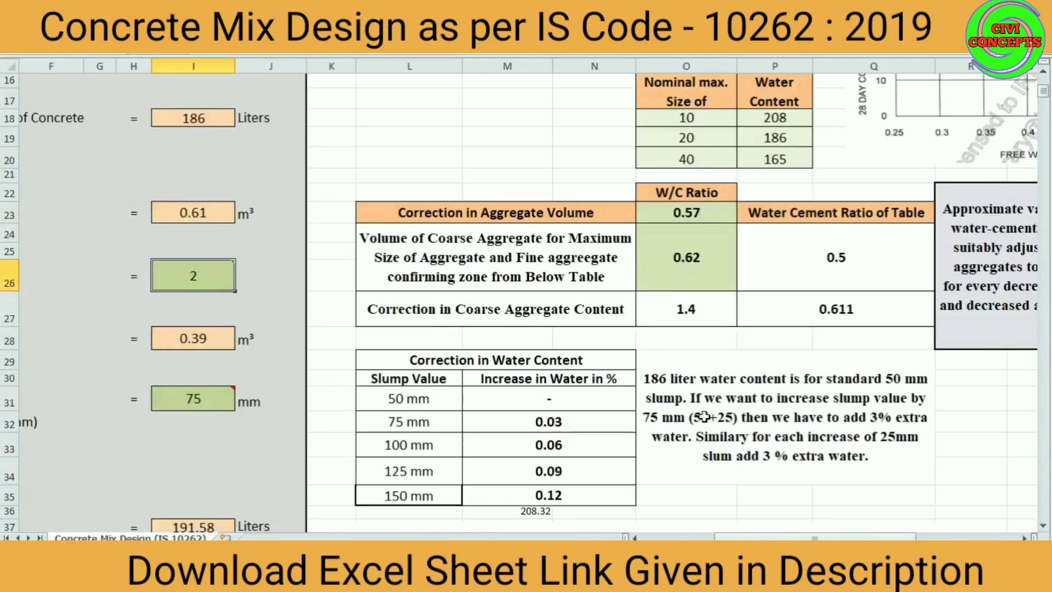
# - Link the correction table's W/C Ratio to cell F10 with a formula
pyautogui.click(689, 250)
pyautogui.scroll(1, 691, 255)
pyautogui.click(705, 280)
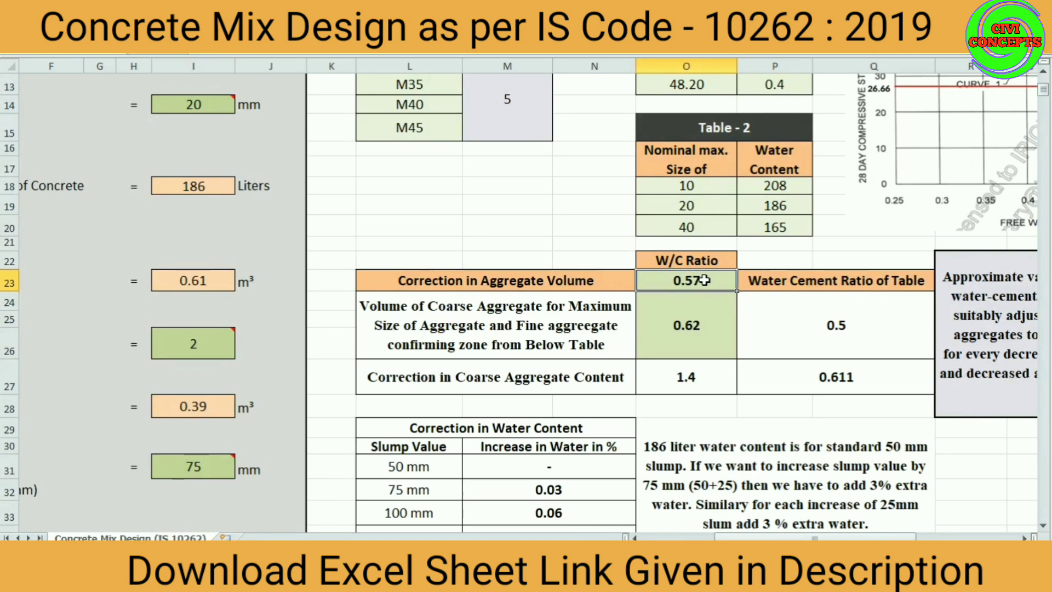
pyautogui.write('=')
pyautogui.scroll(1, 74, 203)
pyautogui.scroll(2, 127, 280)
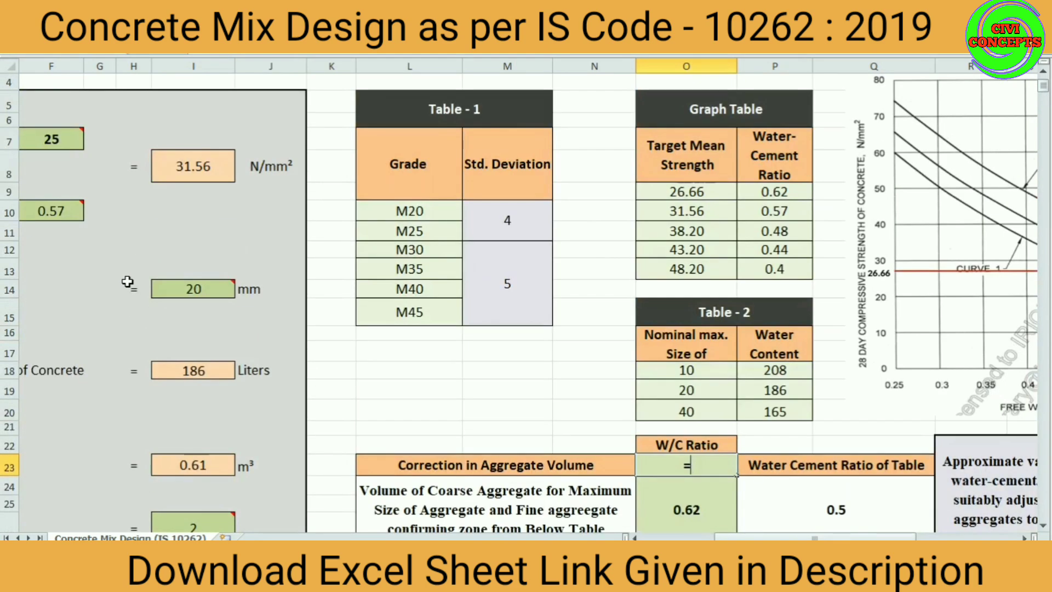
pyautogui.click(46, 211)
pyautogui.press('Return')
# - Re-enter 0.62 as the tabulated coarse aggregate volume
pyautogui.scroll(-4, 409, 376)
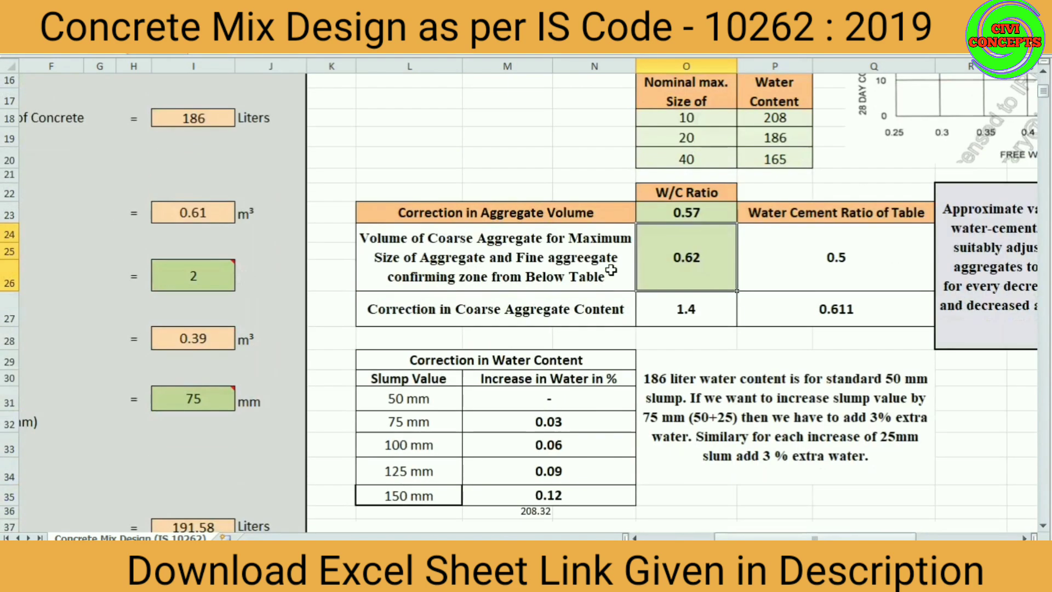
pyautogui.scroll(-6, 700, 266)
pyautogui.scroll(-1, 473, 251)
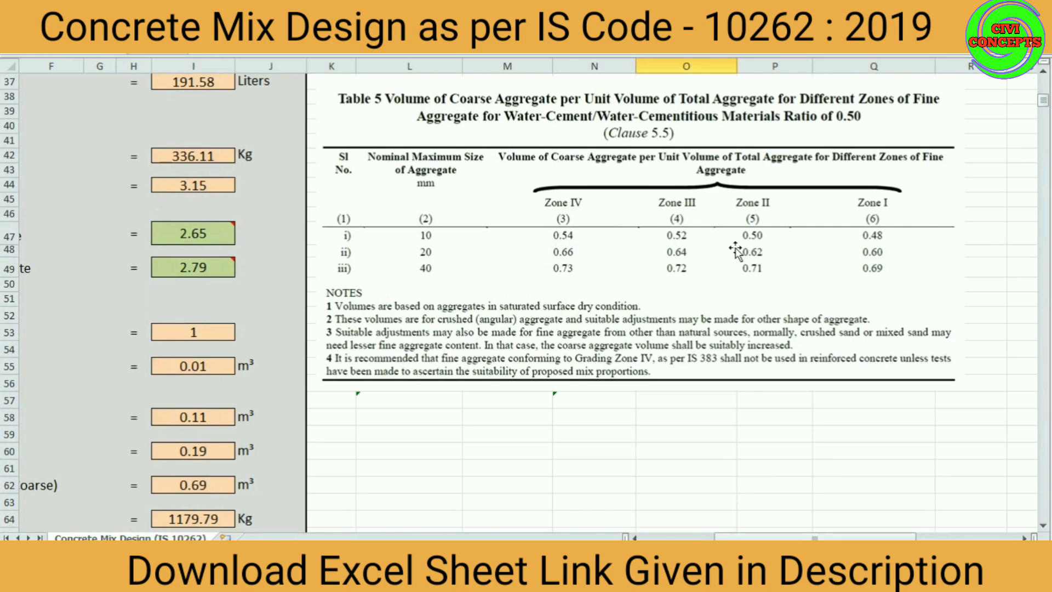
pyautogui.scroll(7, 763, 253)
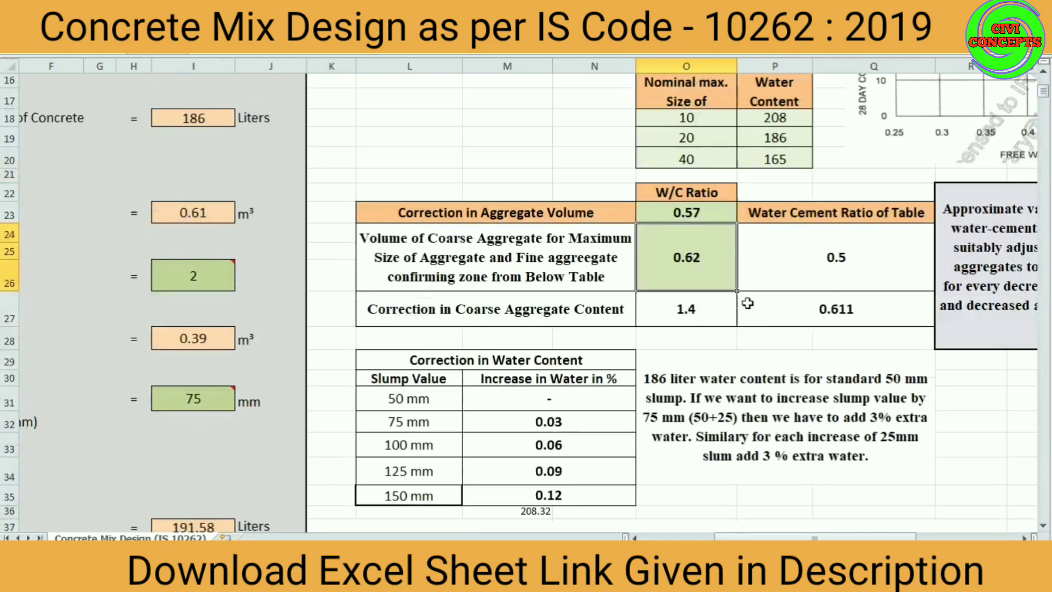
pyautogui.doubleClick(704, 273)
pyautogui.press('BackSpace')
pyautogui.press('BackSpace')
pyautogui.write('+')
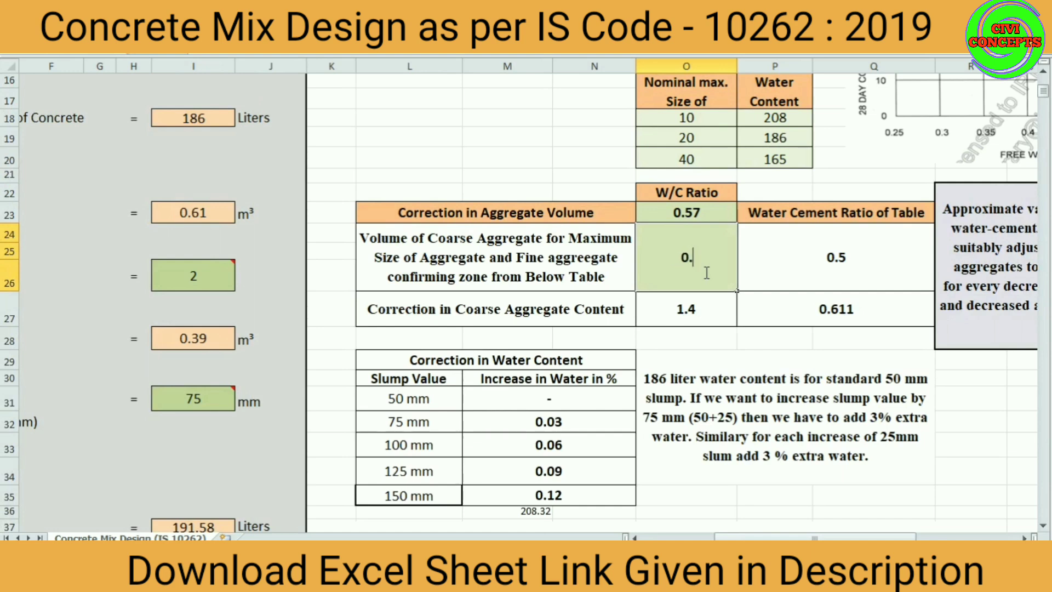
pyautogui.write('62')
pyautogui.click(788, 311)
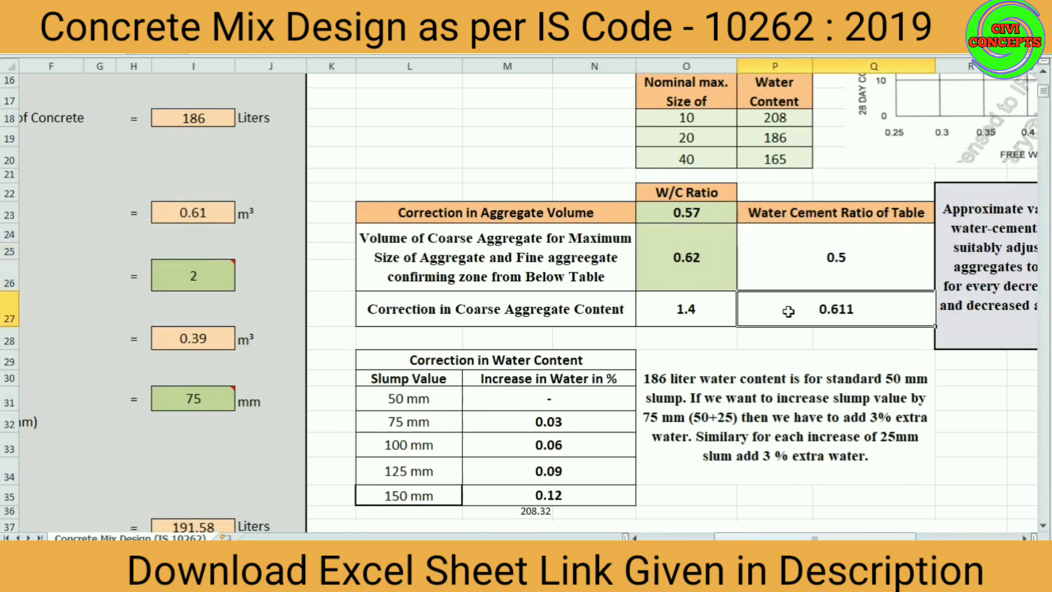
pyautogui.click(679, 261)
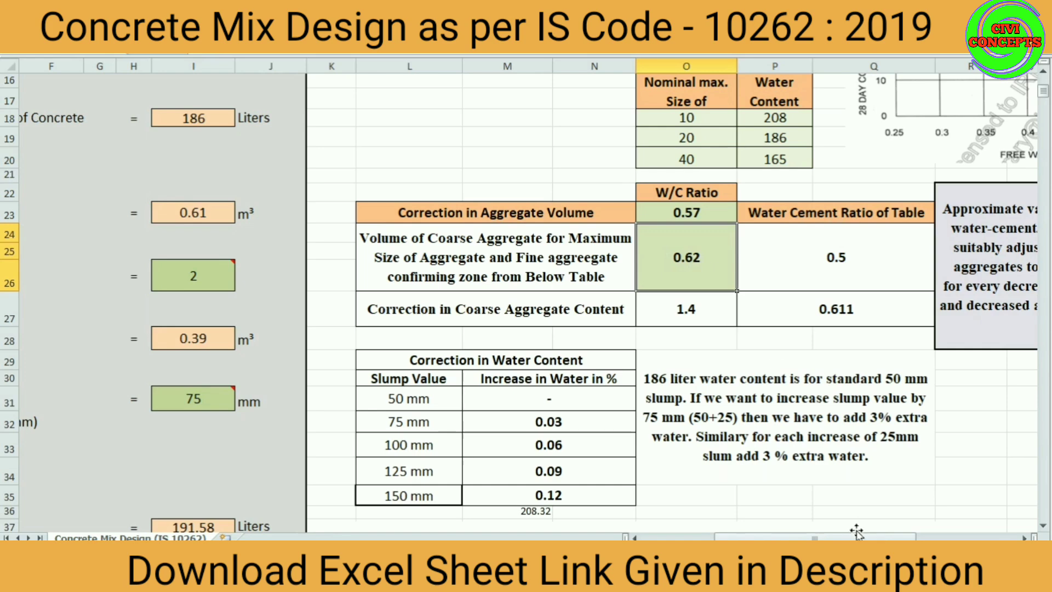
# - Select the note explaining the 0.01 volume rise per 0.05 W/C decrease
pyautogui.moveTo(855, 537); pyautogui.dragTo(716, 448)
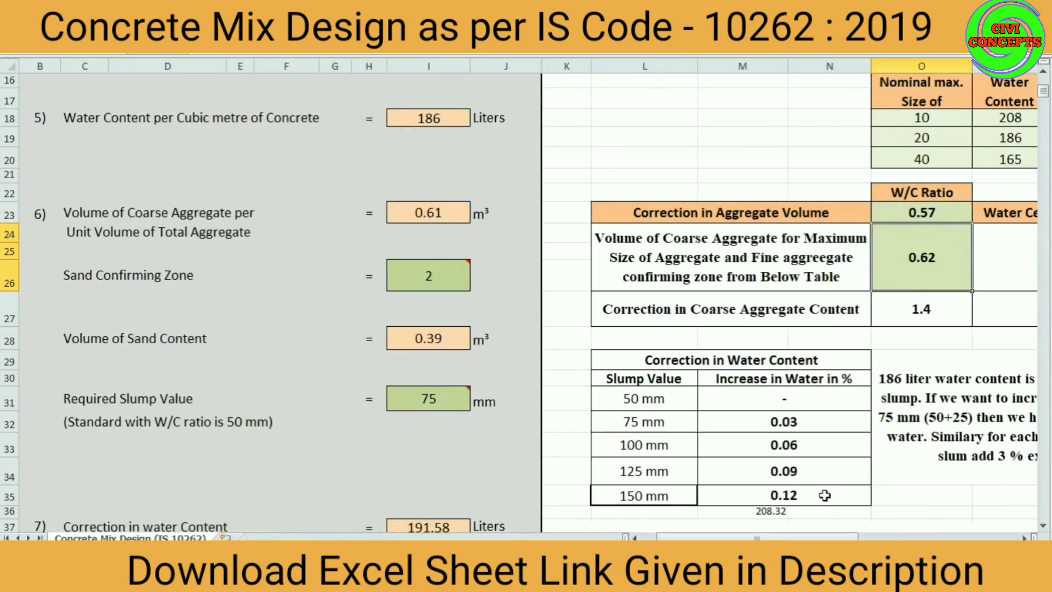
pyautogui.moveTo(759, 537); pyautogui.dragTo(848, 395)
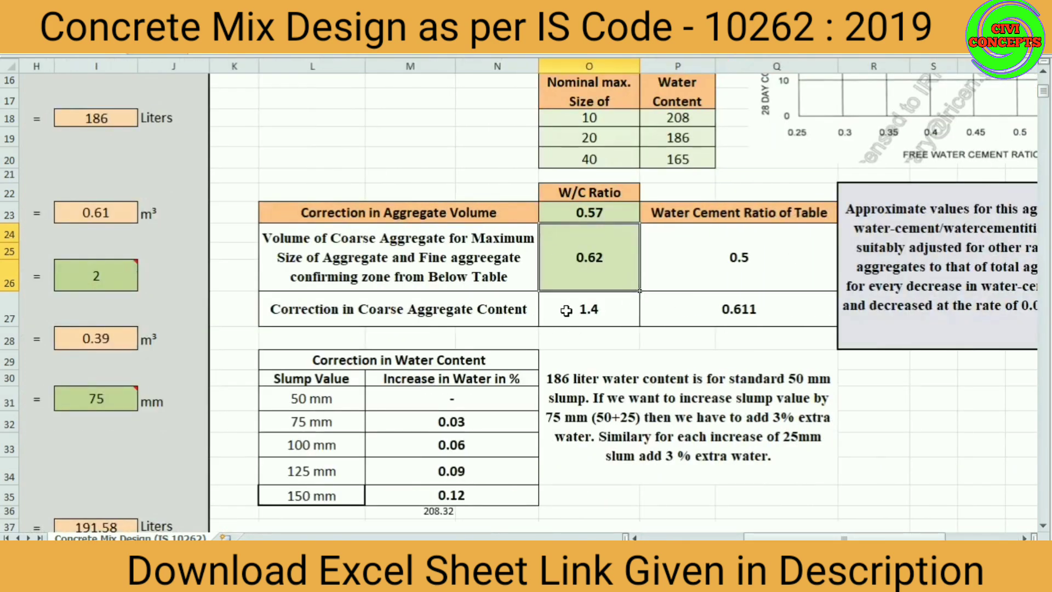
pyautogui.scroll(-5, 674, 313)
pyautogui.scroll(1, 657, 306)
pyautogui.scroll(2, 630, 285)
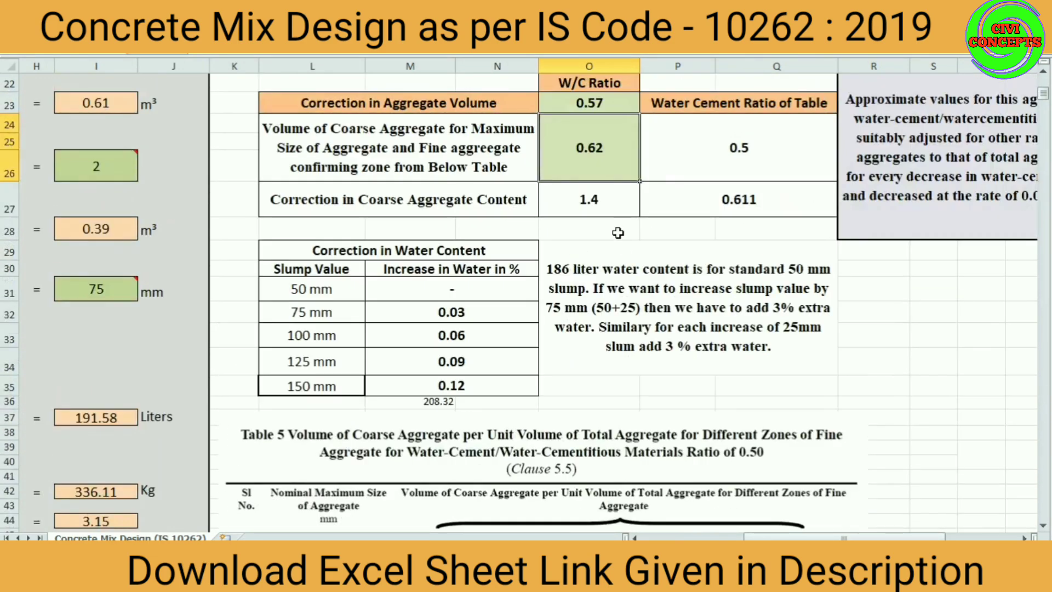
pyautogui.scroll(1, 611, 270)
pyautogui.moveTo(844, 537); pyautogui.dragTo(913, 537)
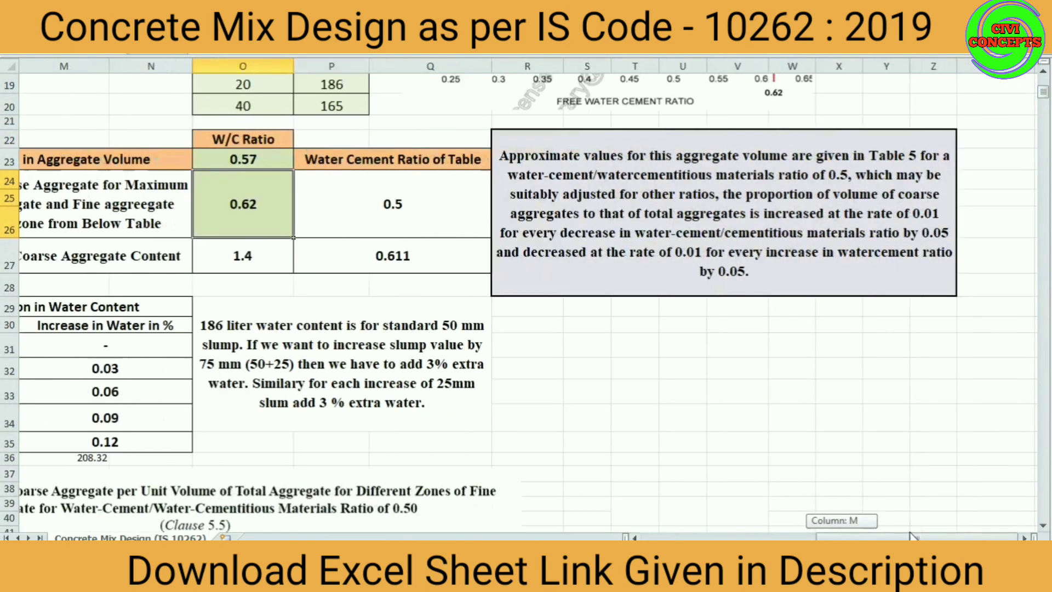
pyautogui.scroll(1, 756, 133)
pyautogui.click(712, 202)
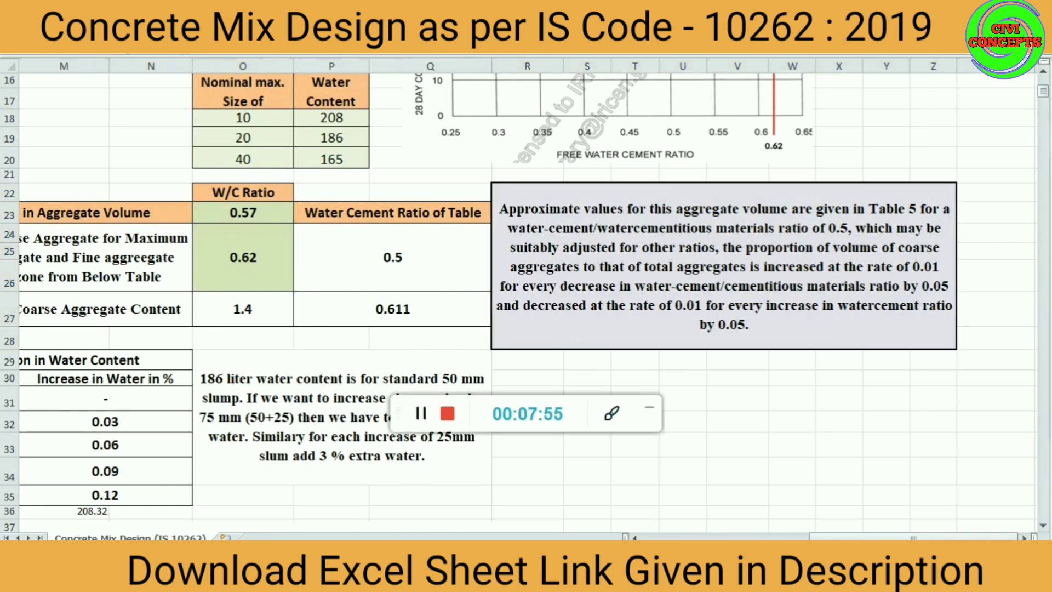
pyautogui.click(647, 407)
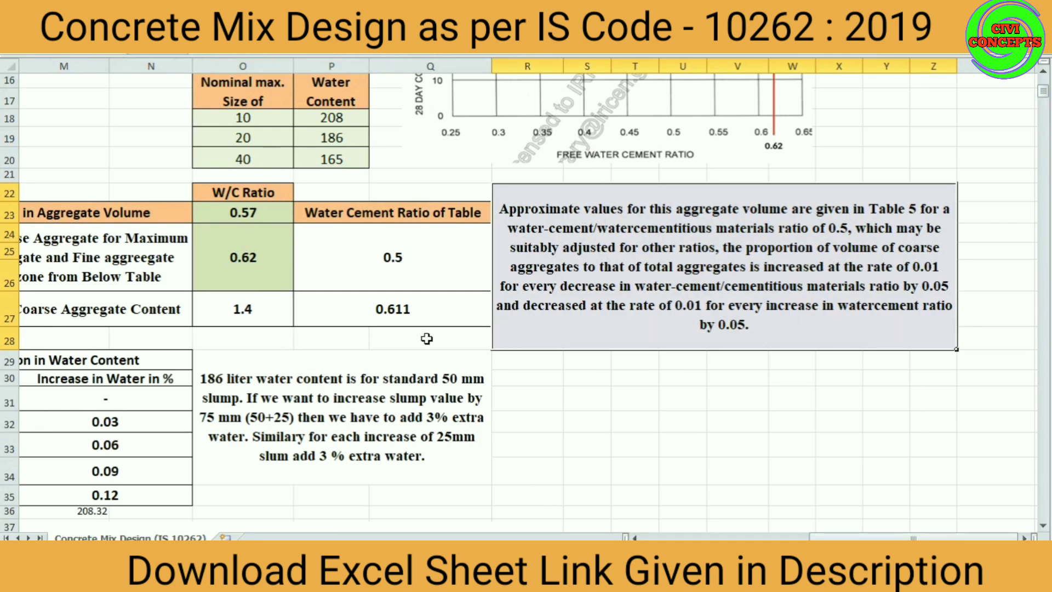
pyautogui.scroll(-6, 427, 338)
pyautogui.scroll(1, 630, 345)
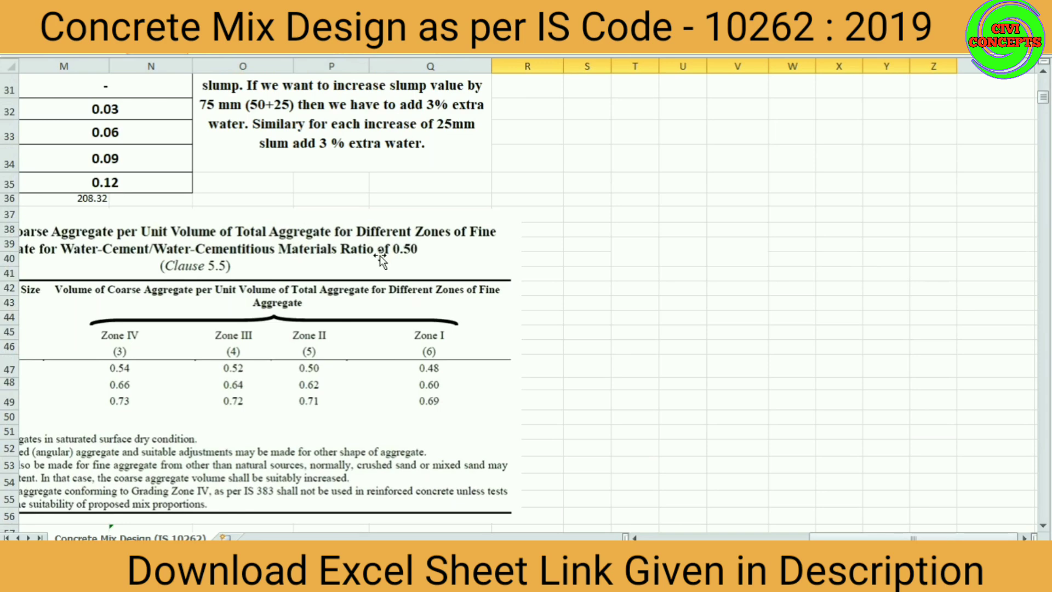
pyautogui.scroll(1, 382, 260)
pyautogui.scroll(4, 359, 328)
pyautogui.scroll(1, 373, 320)
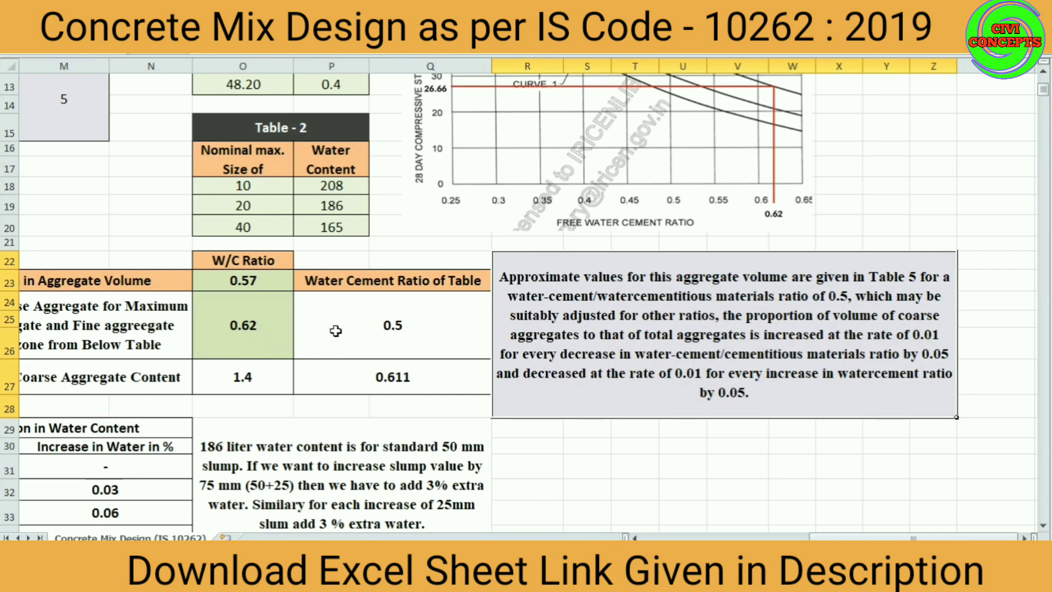
# - Try a W/C ratio of 0.40, then set the correction table's W/C ratio in O23 to 0.57
pyautogui.click(249, 283)
pyautogui.write('0.')
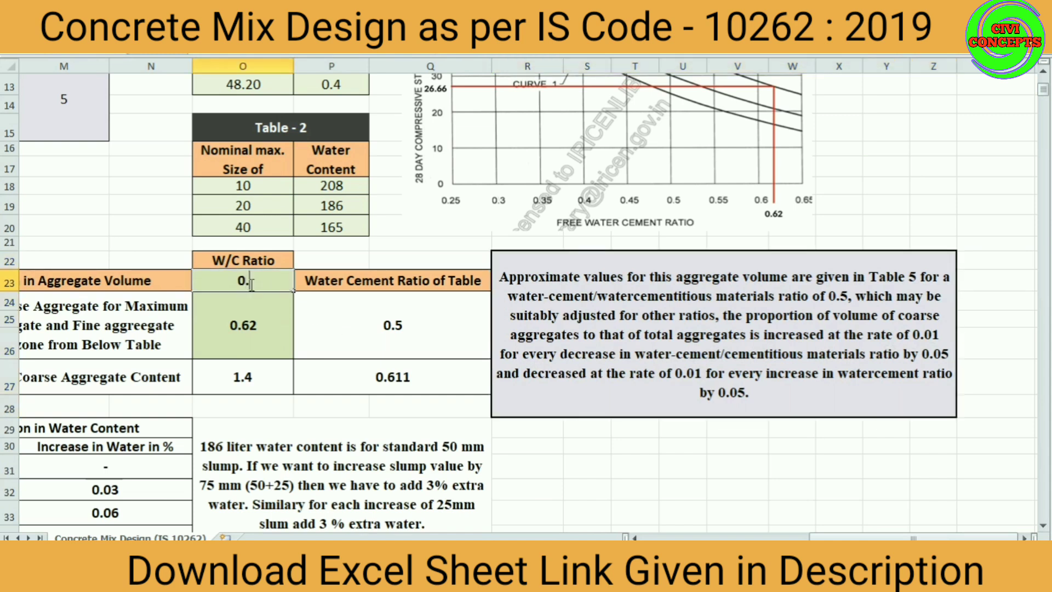
pyautogui.write('40')
pyautogui.click(356, 403)
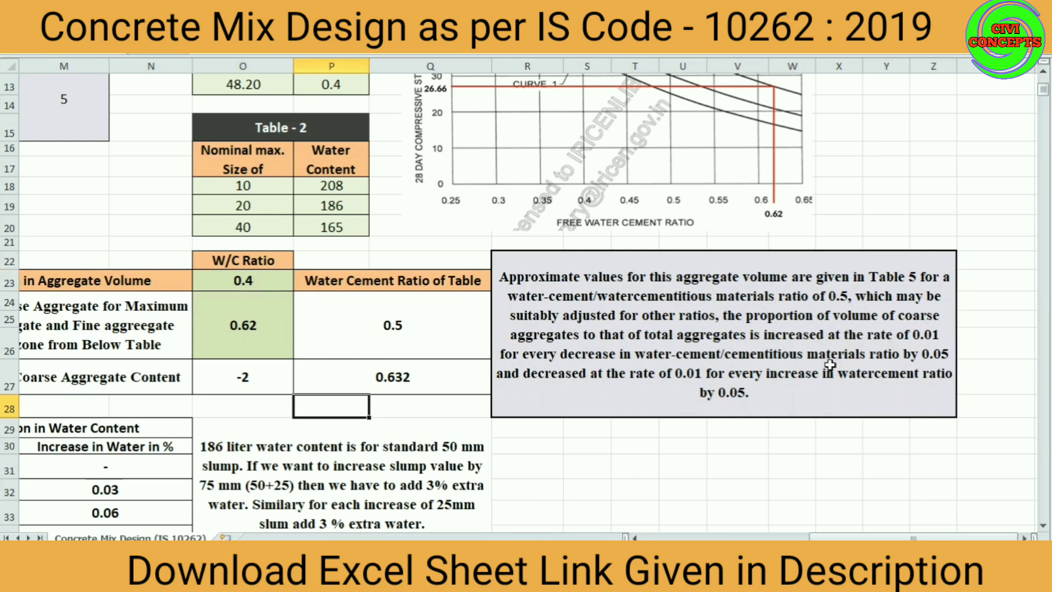
pyautogui.click(259, 283)
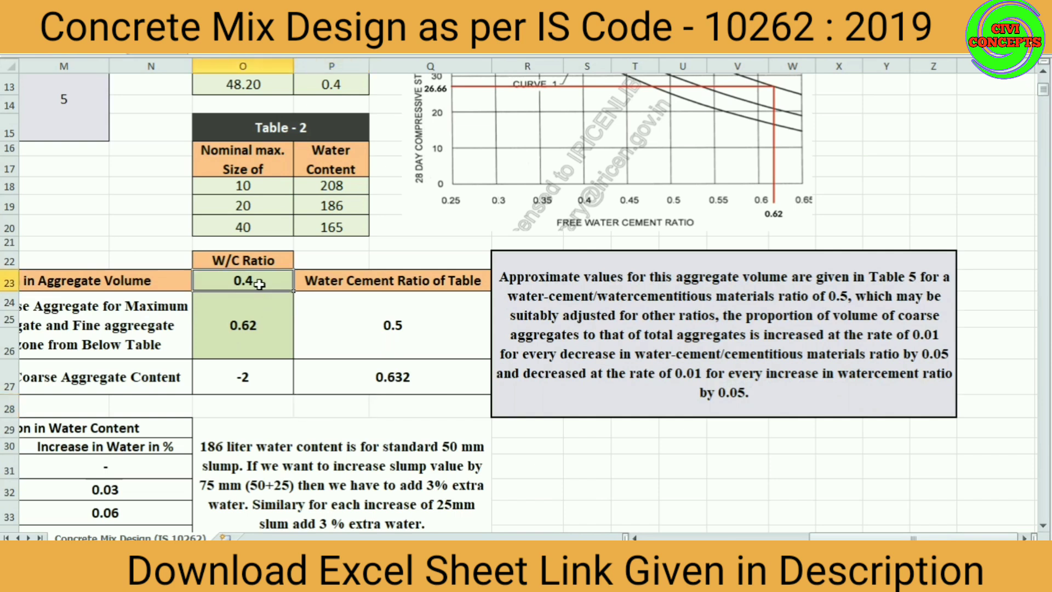
pyautogui.write('0.5')
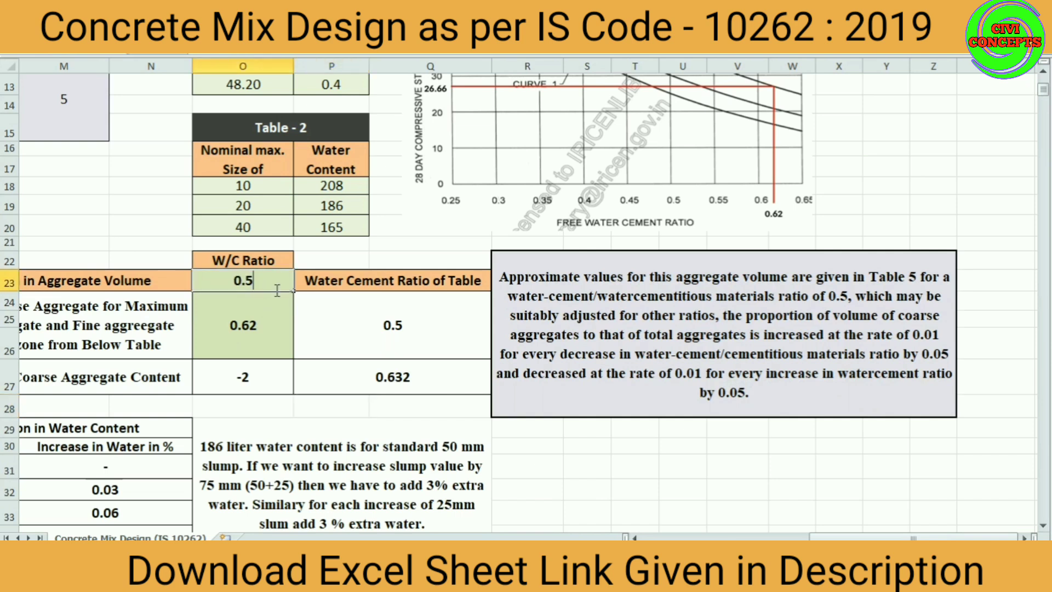
pyautogui.write('7')
pyautogui.click(301, 387)
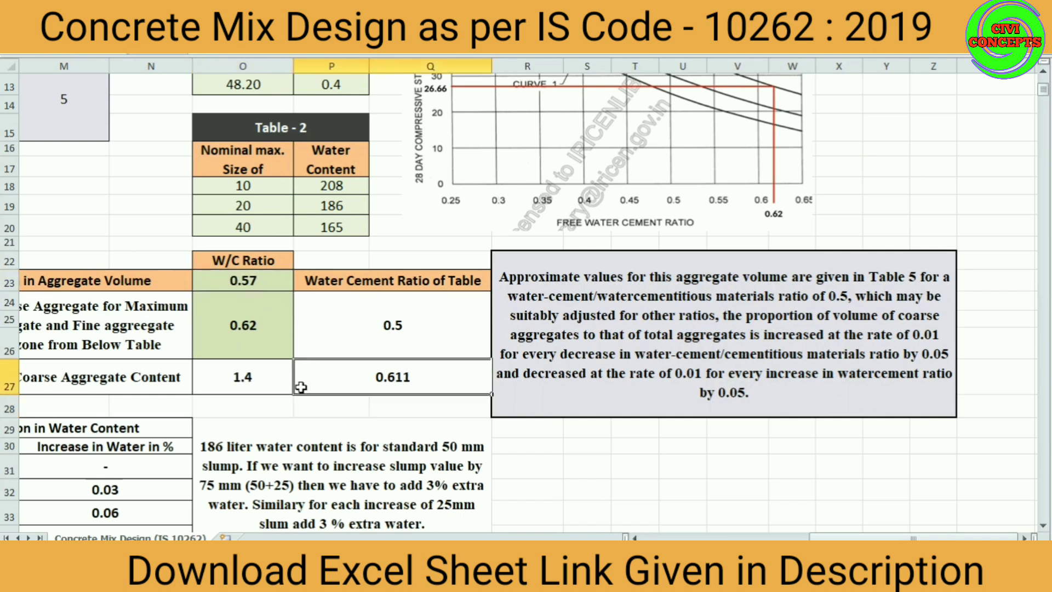
pyautogui.click(271, 282)
# - Make O23 read =F10 so the correction W/C ratio links to the design value 0.57
pyautogui.write('=')
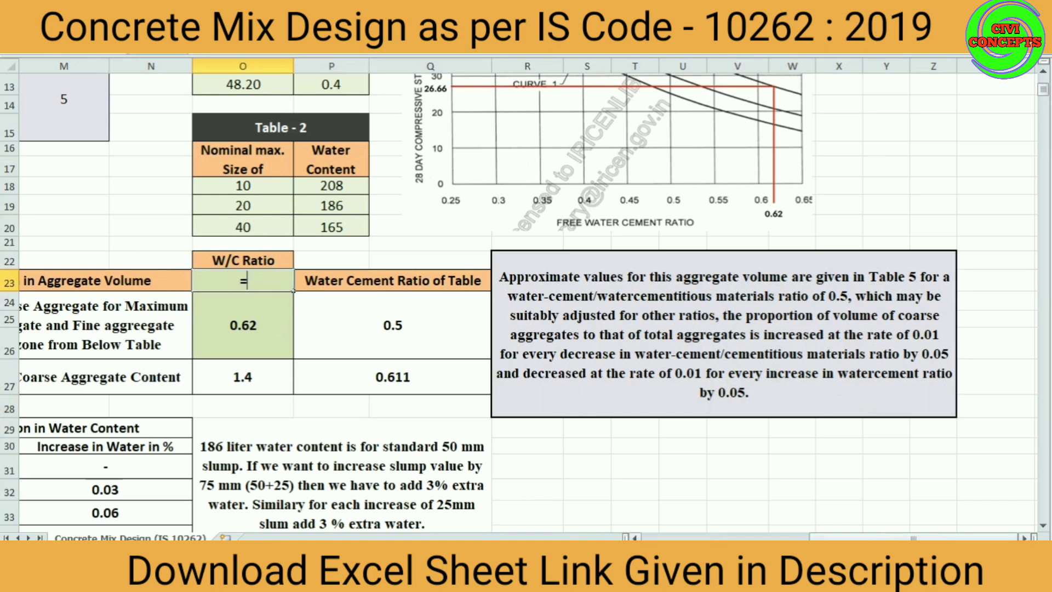
pyautogui.hscroll(-5, 327, 336)
pyautogui.hscroll(-1, 327, 335)
pyautogui.scroll(3, 328, 336)
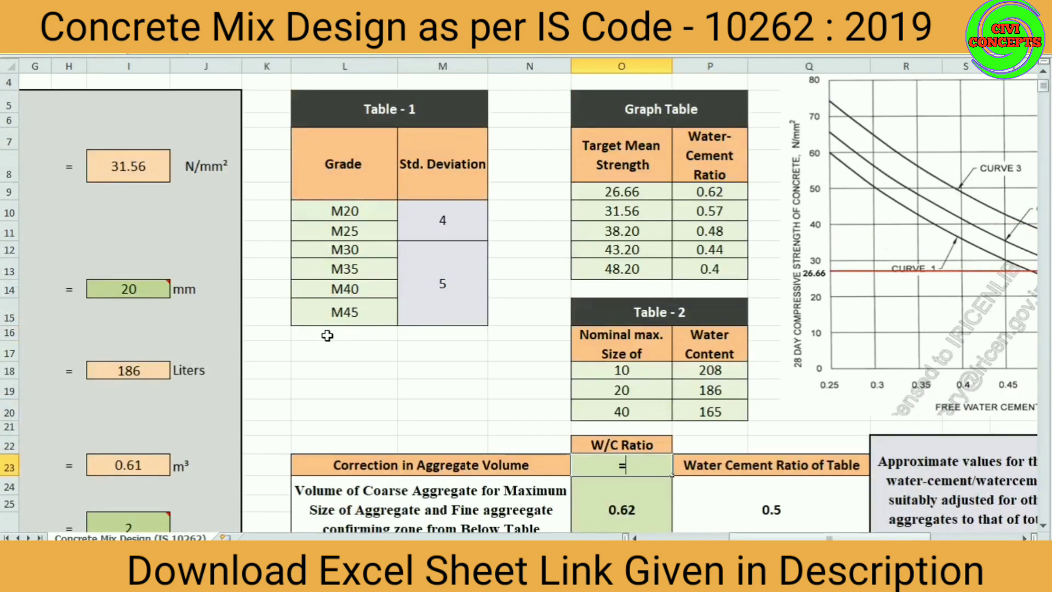
pyautogui.scroll(1, 700, 474)
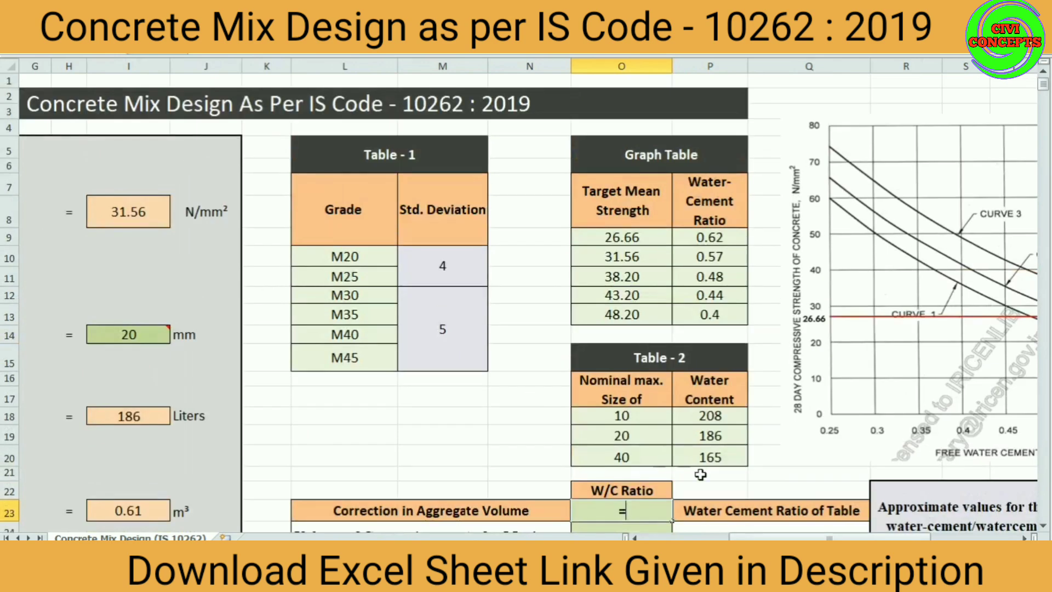
pyautogui.hscroll(-5, 547, 479)
pyautogui.click(323, 256)
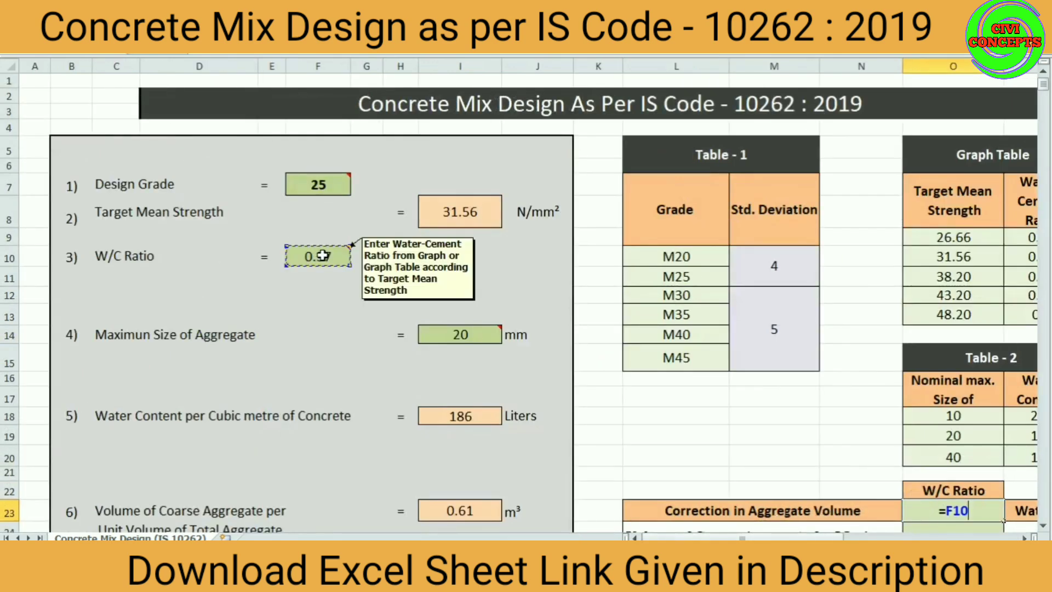
pyautogui.press('Return')
pyautogui.hscroll(5, 792, 536)
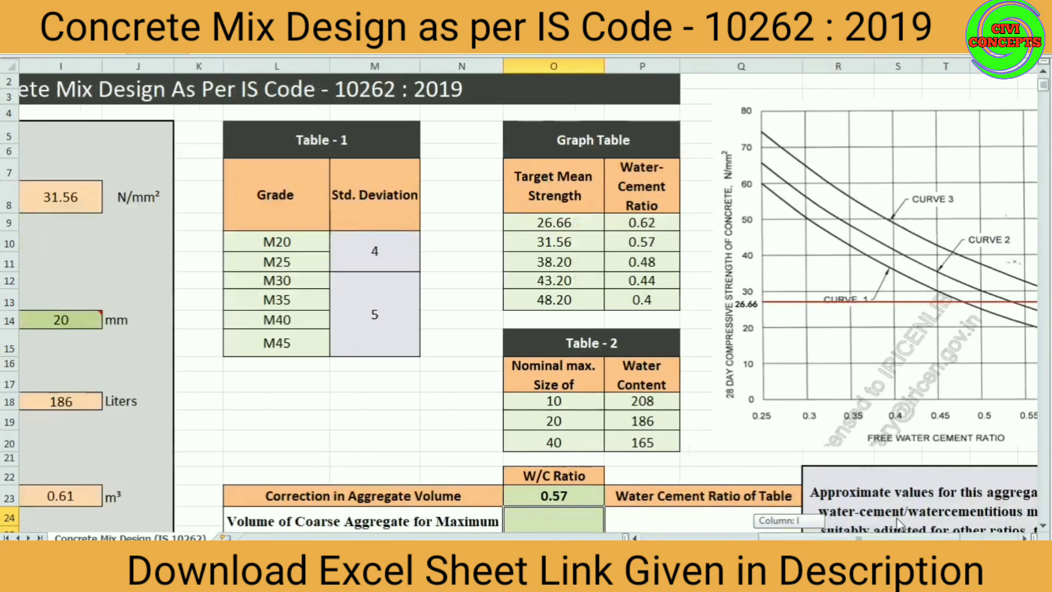
pyautogui.scroll(-4, 821, 537)
pyautogui.moveTo(838, 537); pyautogui.dragTo(868, 537)
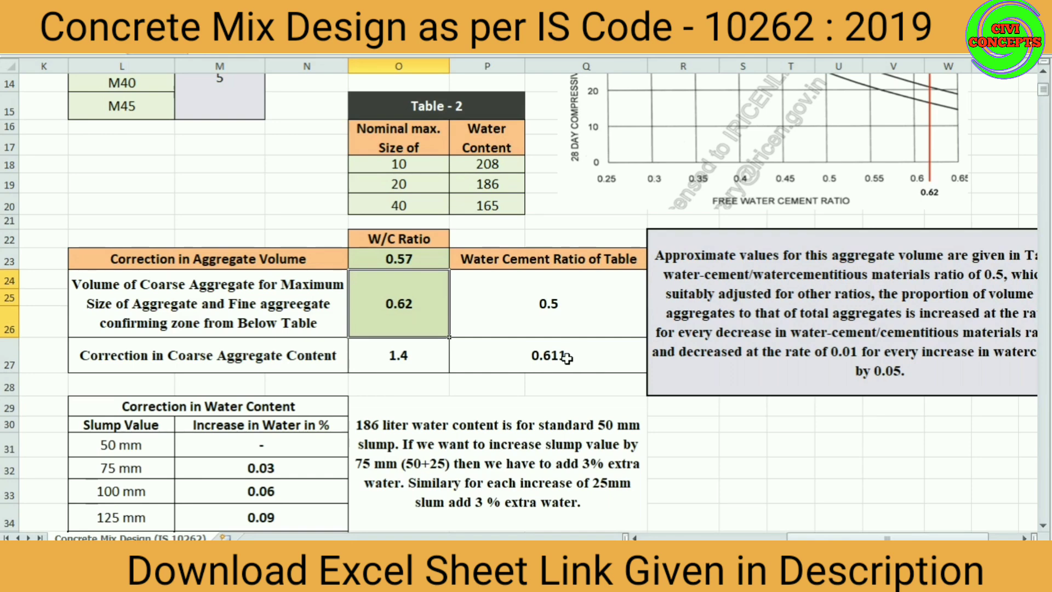
pyautogui.moveTo(887, 538); pyautogui.dragTo(912, 537)
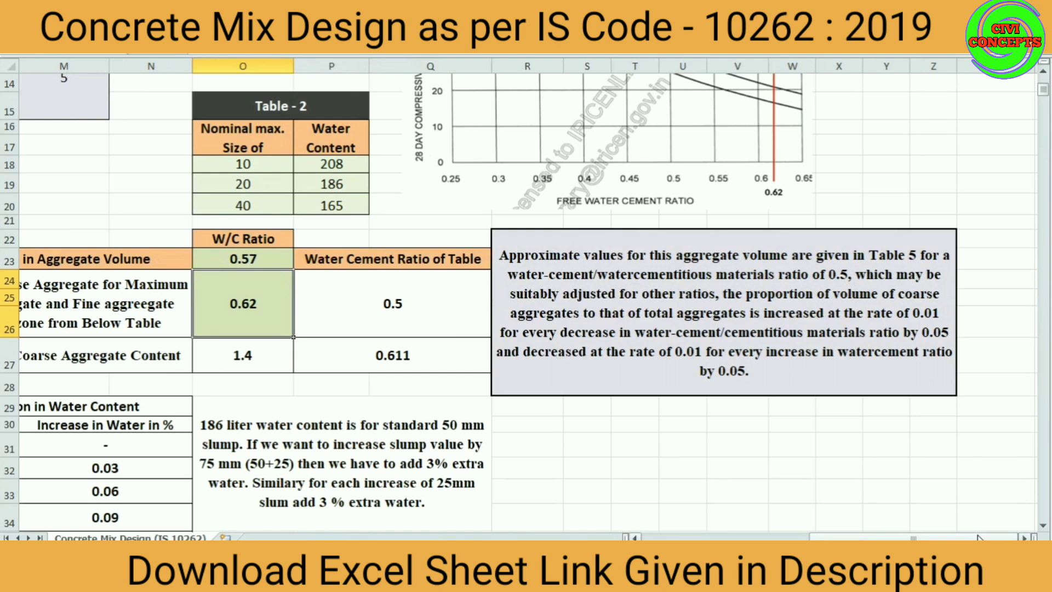
pyautogui.moveTo(979, 538); pyautogui.dragTo(881, 537)
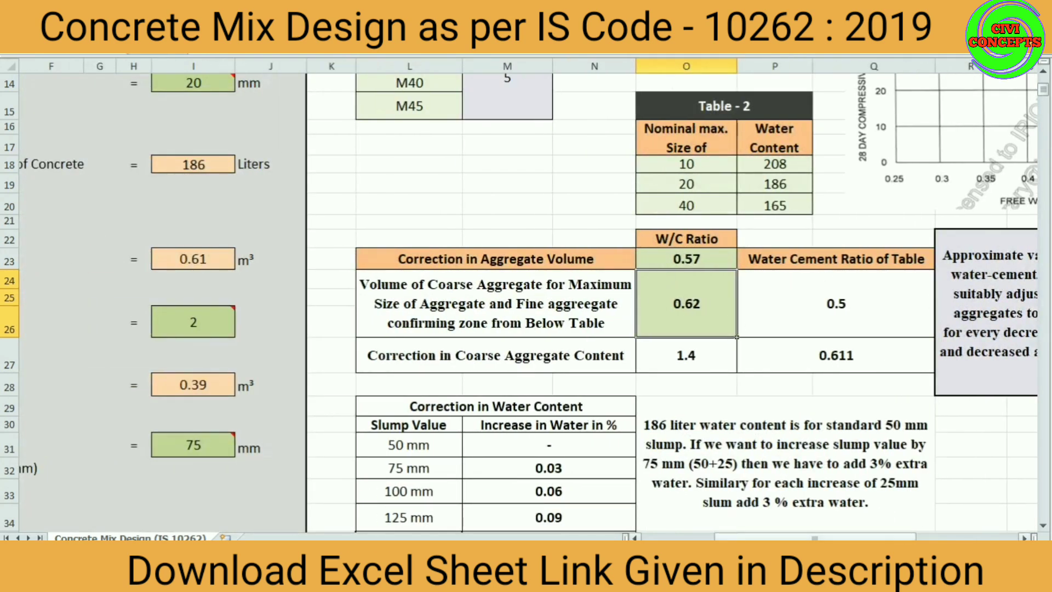
pyautogui.hscroll(-3, 526, 295)
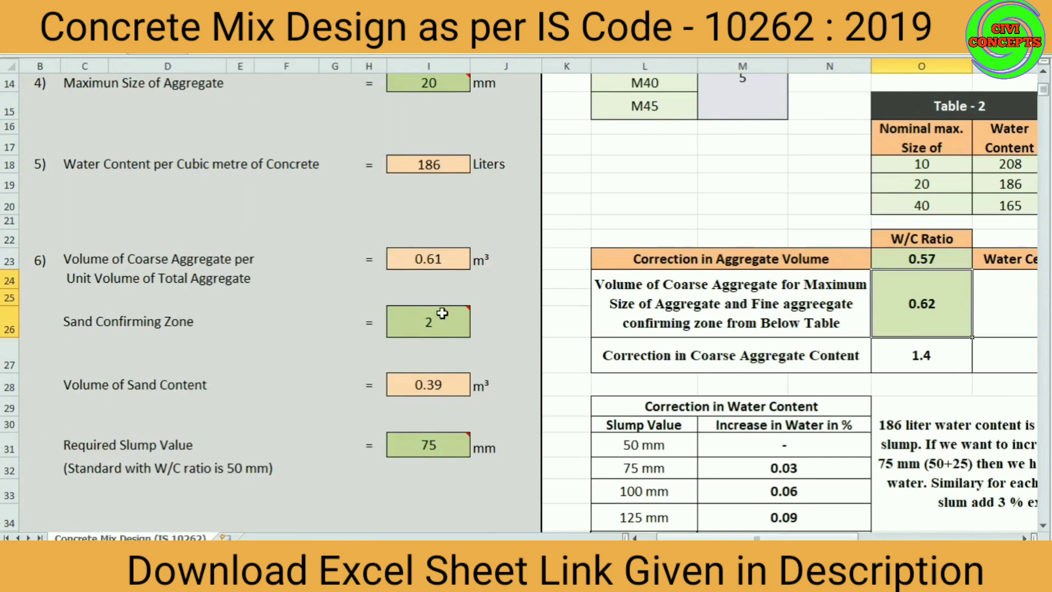
pyautogui.scroll(-1, 281, 360)
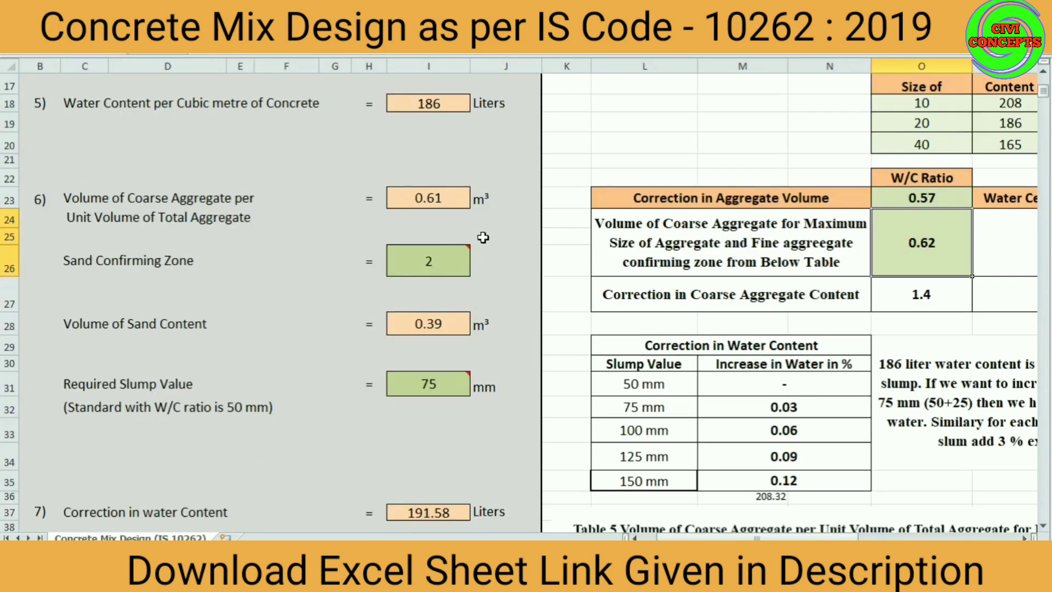
pyautogui.click(442, 204)
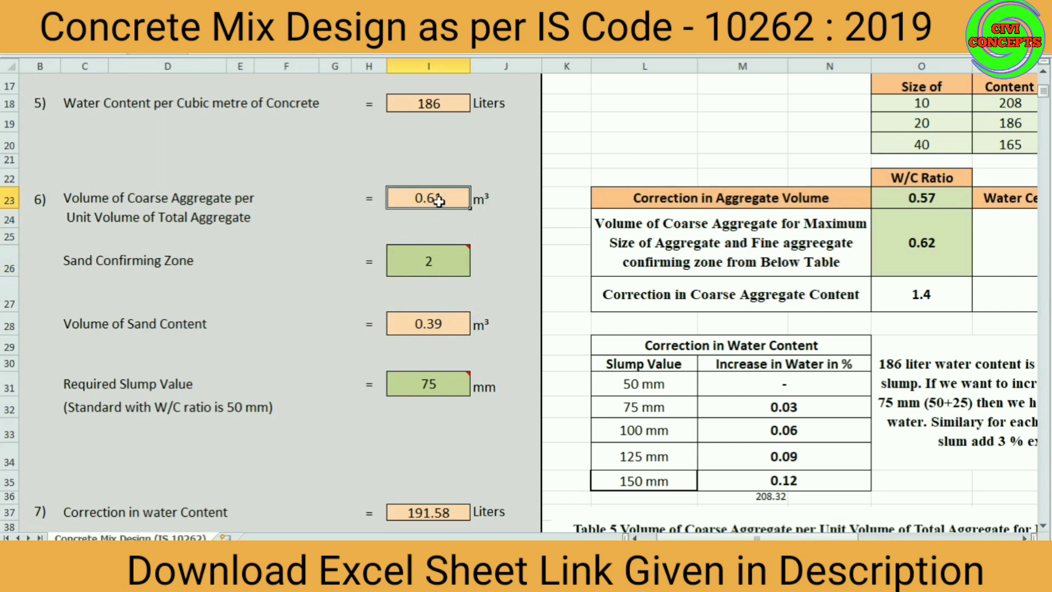
pyautogui.click(441, 320)
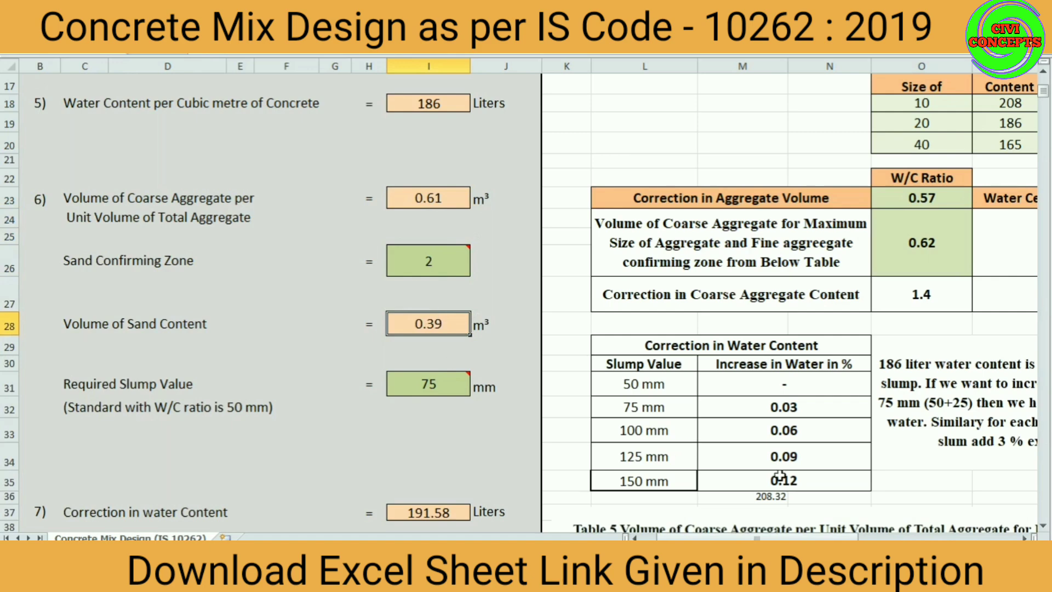
pyautogui.scroll(-1, 783, 476)
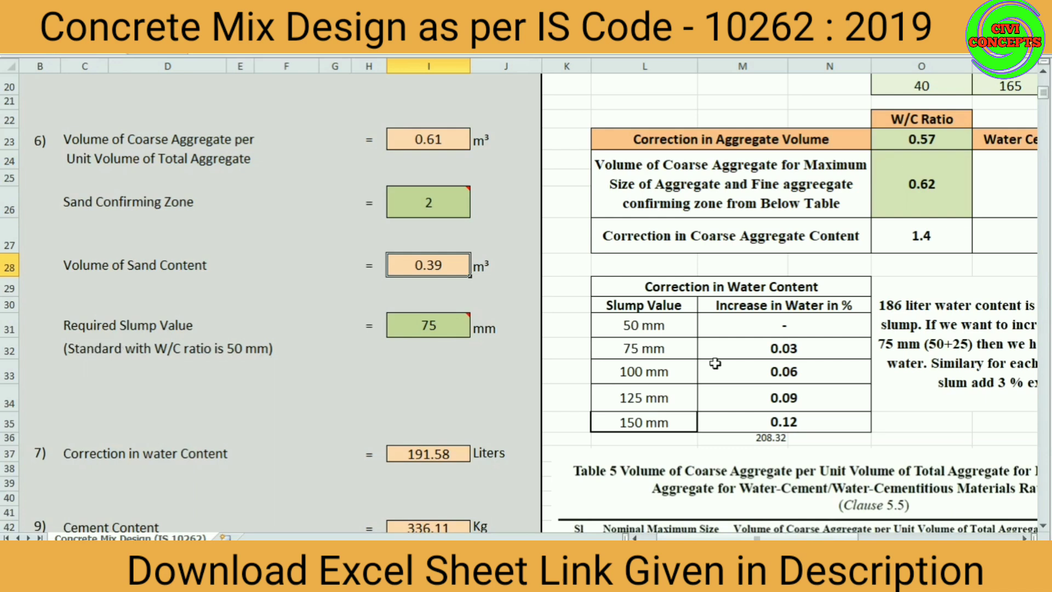
pyautogui.moveTo(756, 538); pyautogui.dragTo(770, 538)
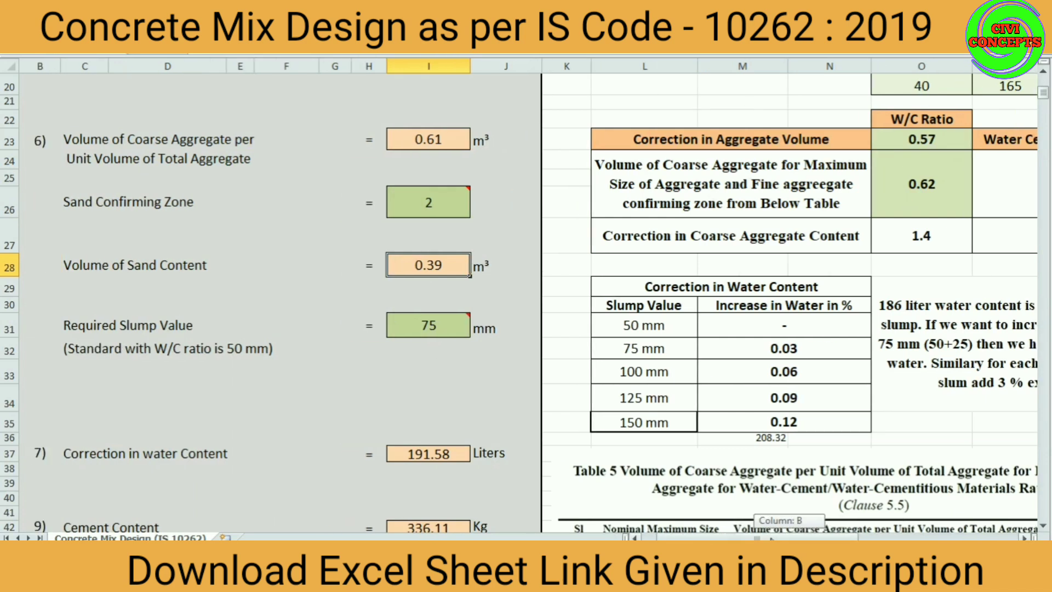
pyautogui.scroll(-2, 824, 433)
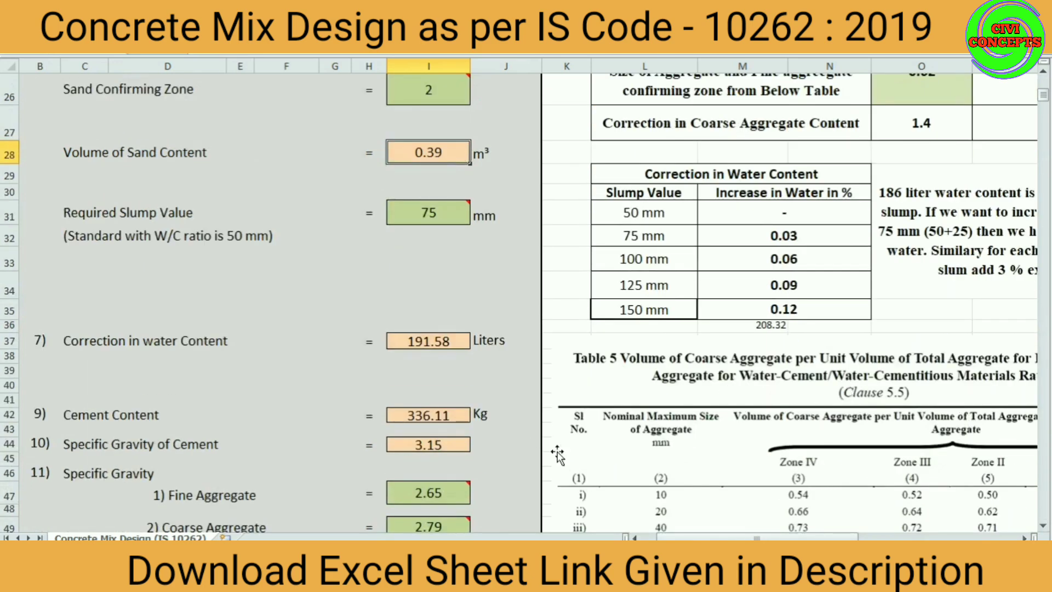
pyautogui.scroll(2, 229, 245)
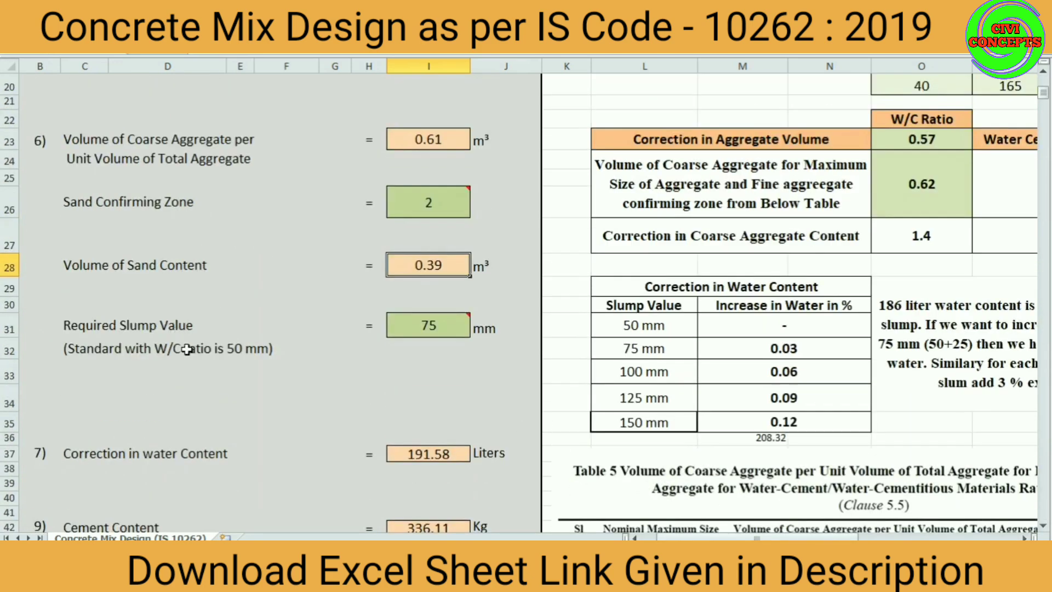
pyautogui.click(221, 352)
pyautogui.click(264, 352)
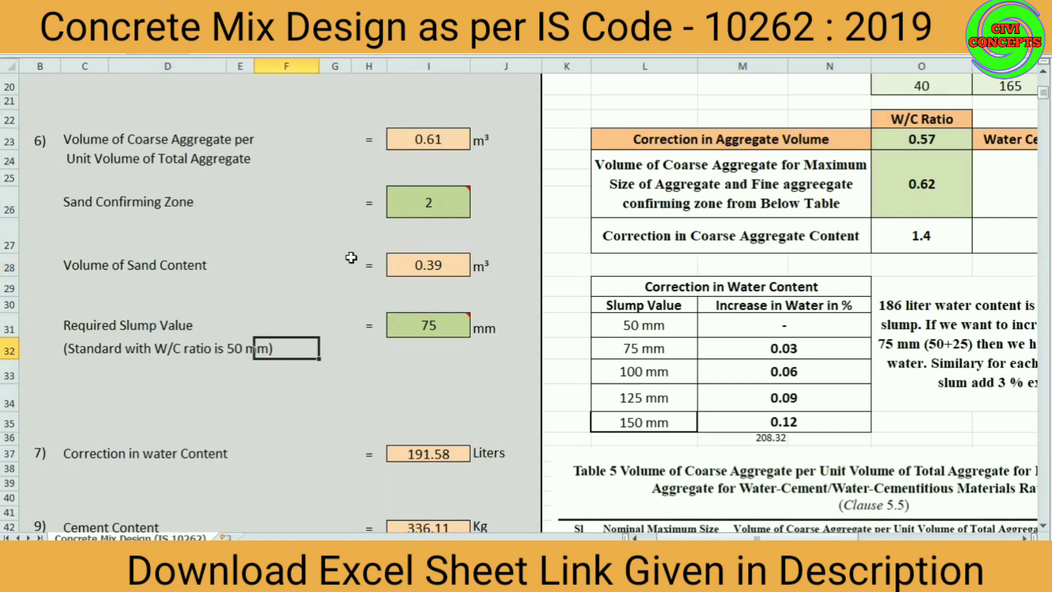
pyautogui.scroll(3, 475, 203)
# - Change the required slump in I31 from 75 to 50 mm, giving 186 litres water
pyautogui.click(435, 226)
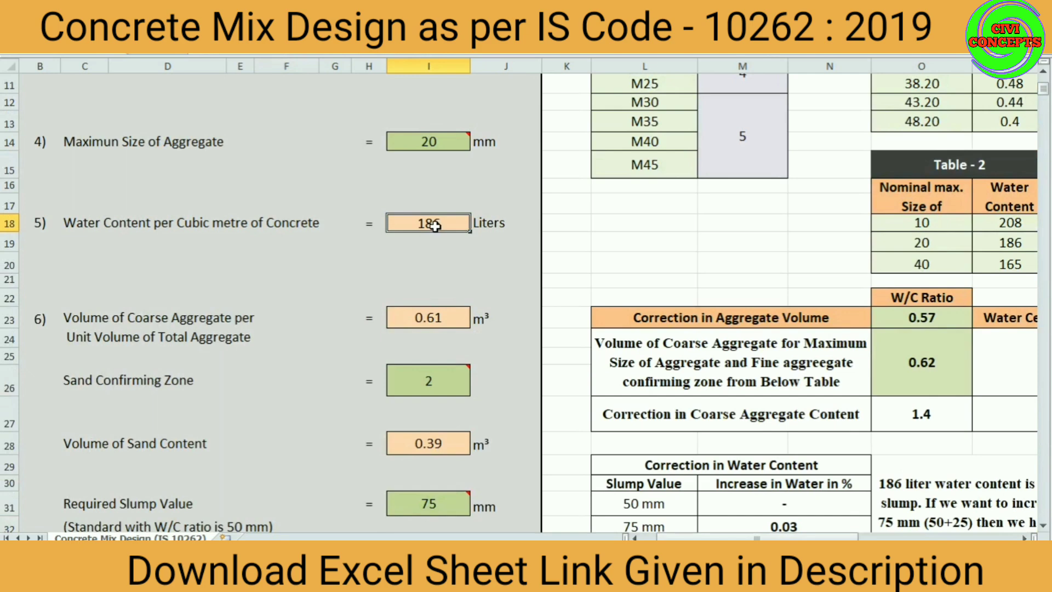
pyautogui.scroll(-3, 436, 225)
pyautogui.click(290, 349)
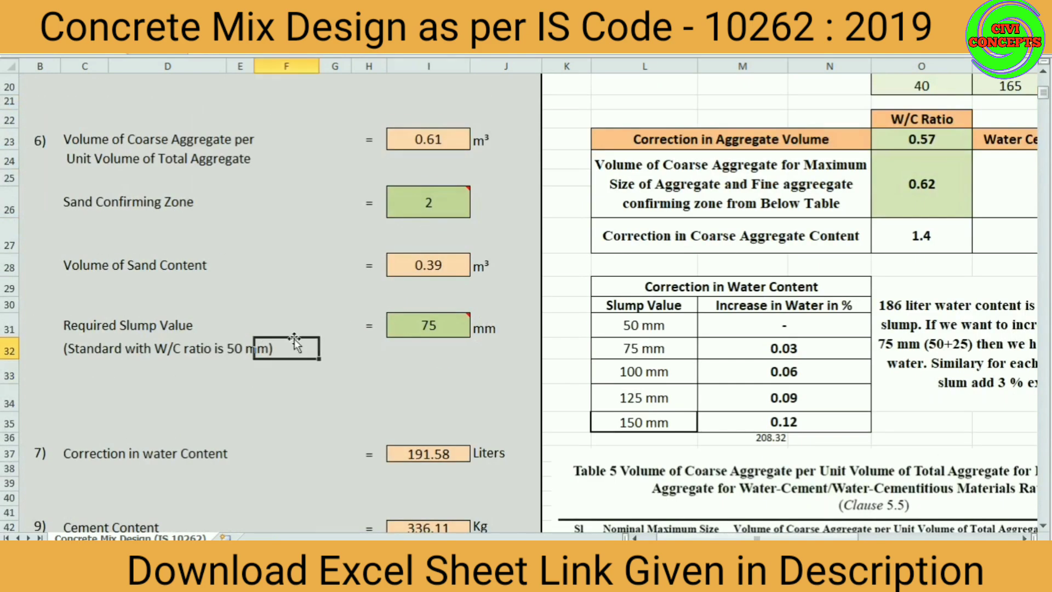
pyautogui.click(420, 328)
pyautogui.write('50')
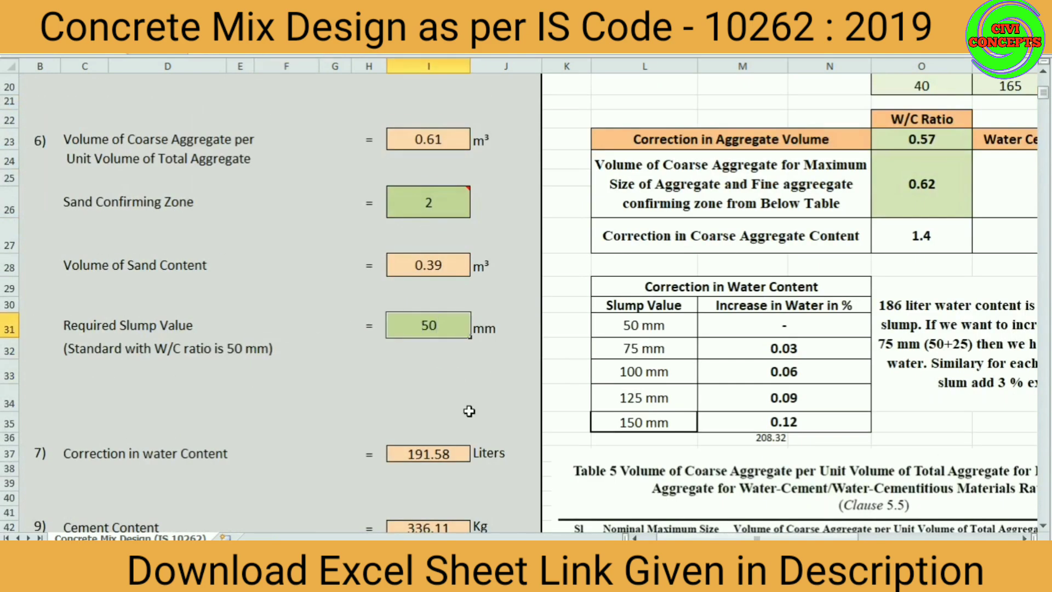
pyautogui.press('Return')
pyautogui.click(805, 329)
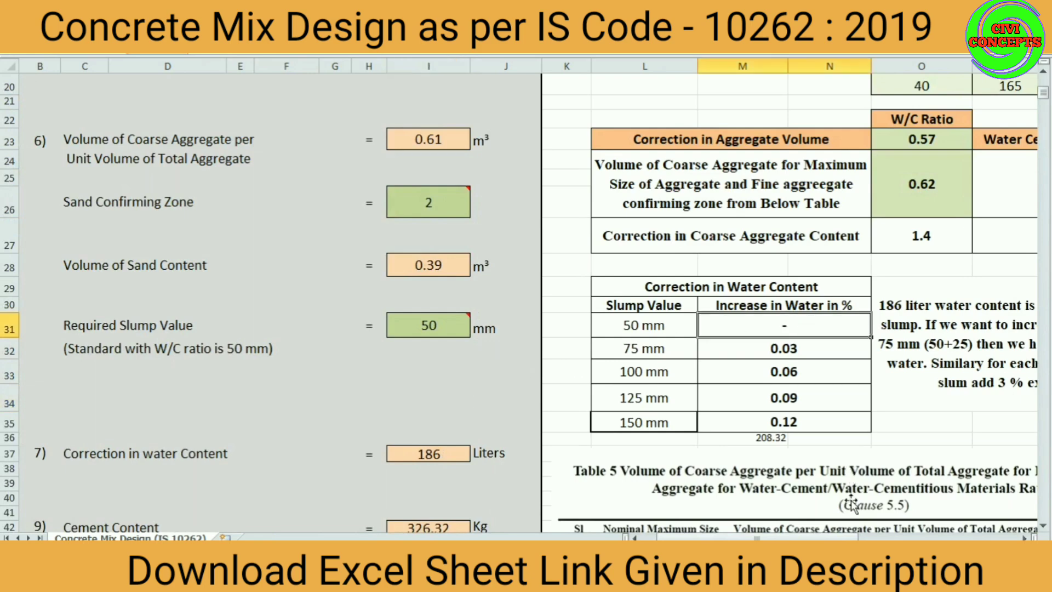
pyautogui.moveTo(841, 537); pyautogui.dragTo(921, 537)
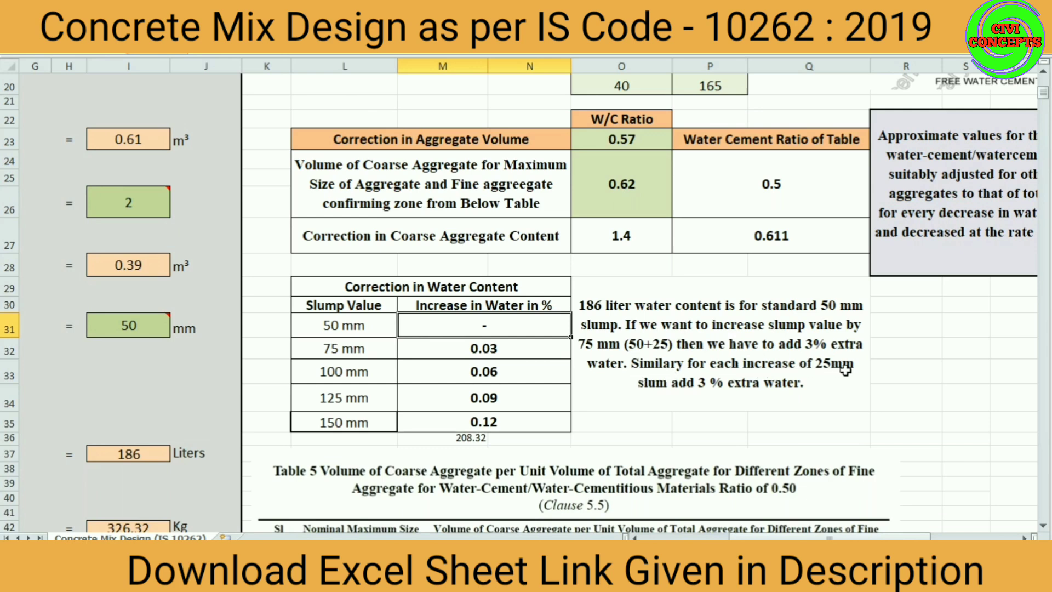
# - Correct 'slum' to 'slump' in the water-correction note in O29
pyautogui.doubleClick(664, 383)
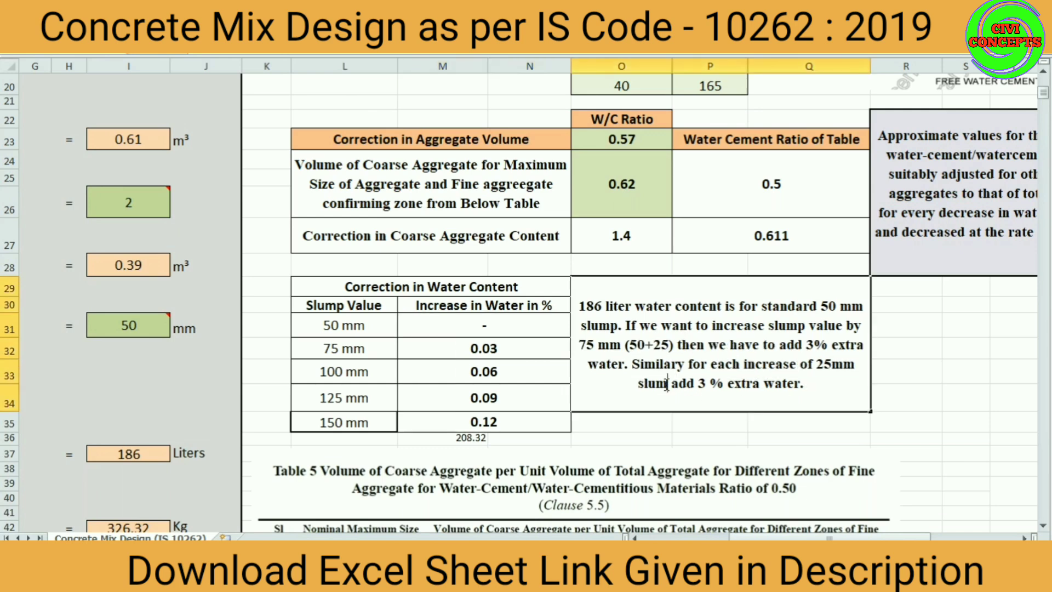
pyautogui.write('p')
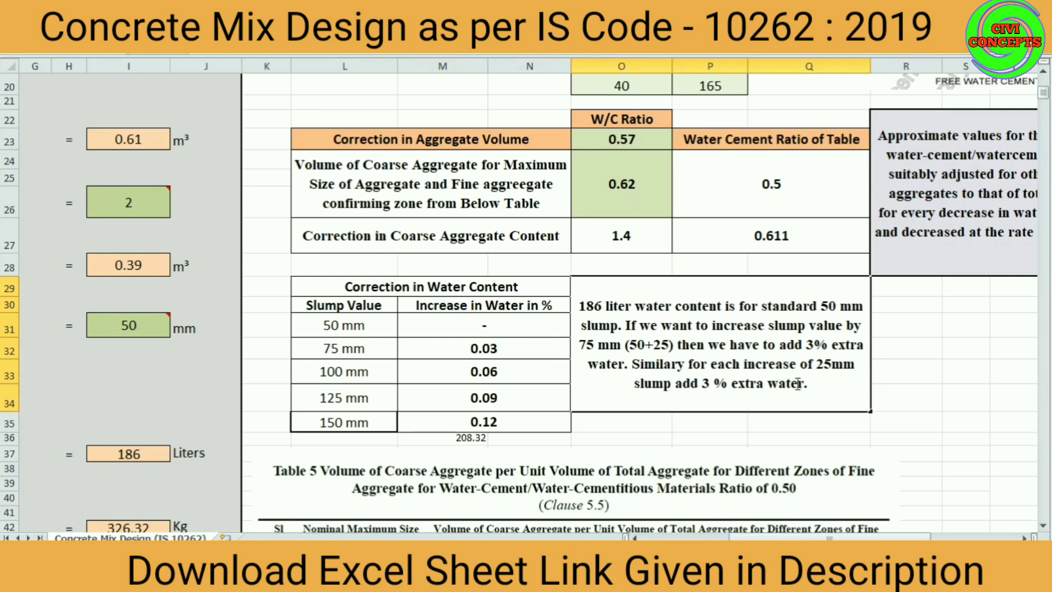
pyautogui.click(939, 444)
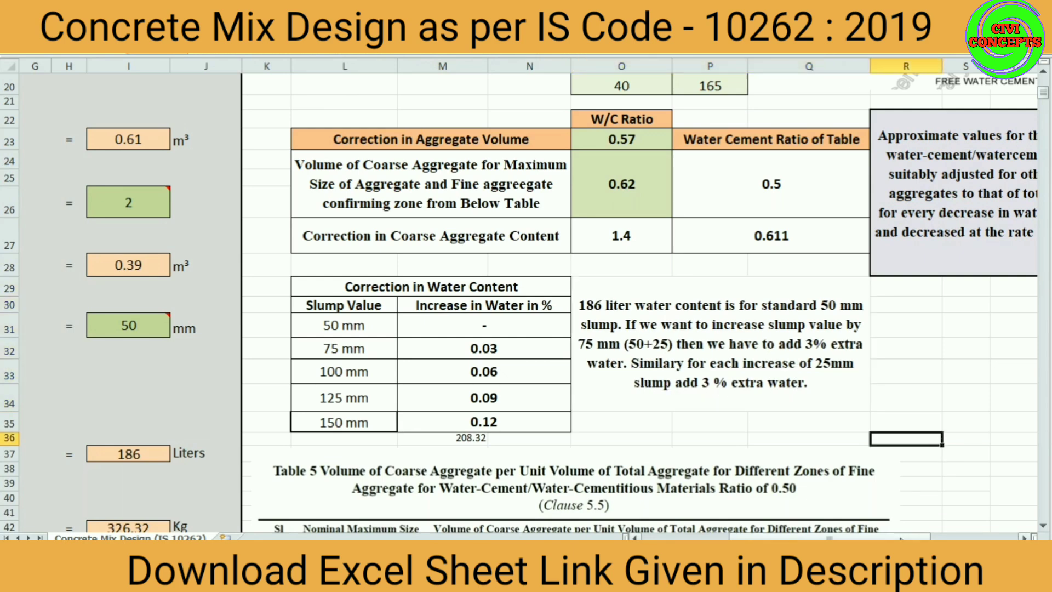
pyautogui.hscroll(-3, 501, 299)
pyautogui.hscroll(-2, 501, 299)
pyautogui.scroll(1, 501, 300)
# - Re-enter a required slump of 75 mm in cell I31
pyautogui.scroll(4, 501, 299)
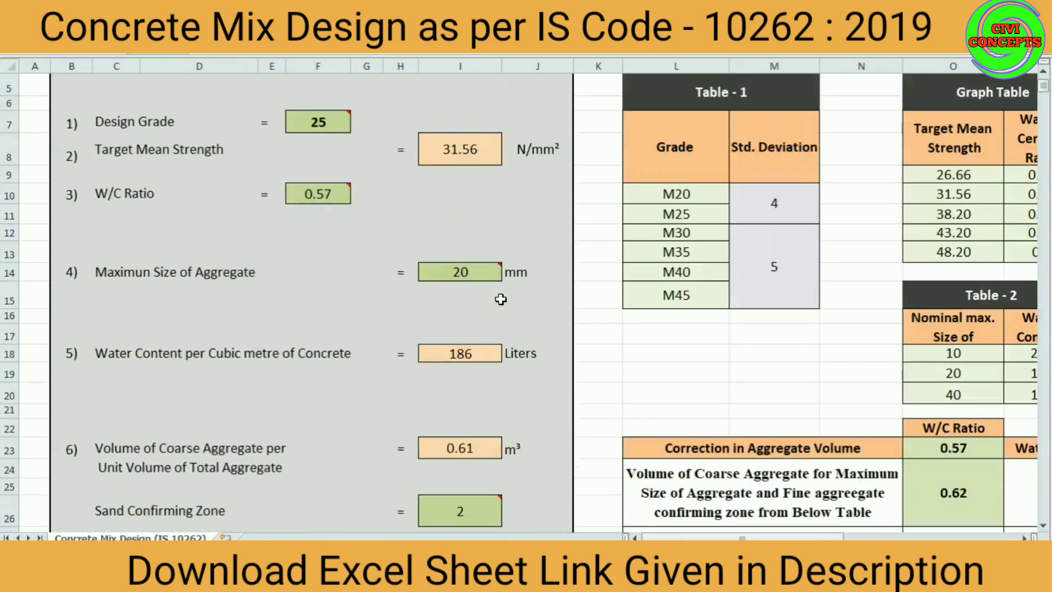
pyautogui.click(466, 347)
pyautogui.scroll(-5, 470, 356)
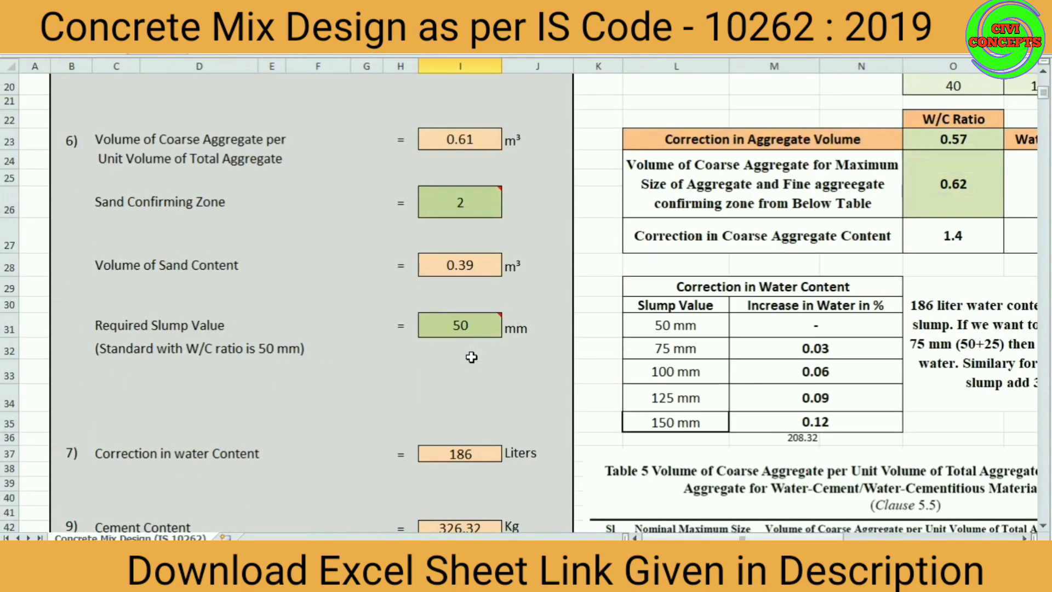
pyautogui.click(470, 359)
pyautogui.scroll(4, 477, 269)
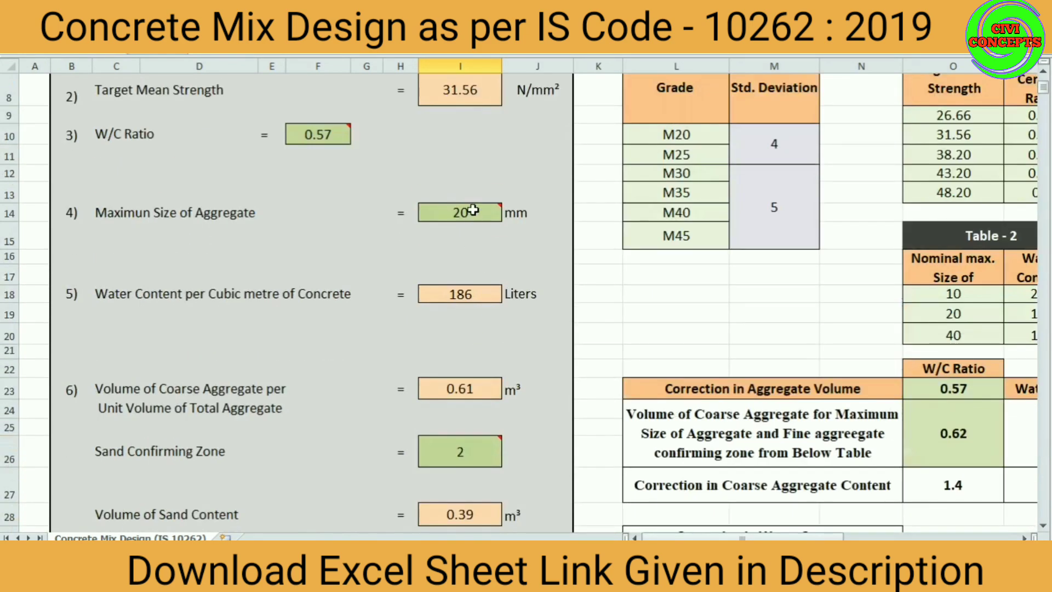
pyautogui.scroll(-3, 470, 219)
pyautogui.scroll(-1, 482, 313)
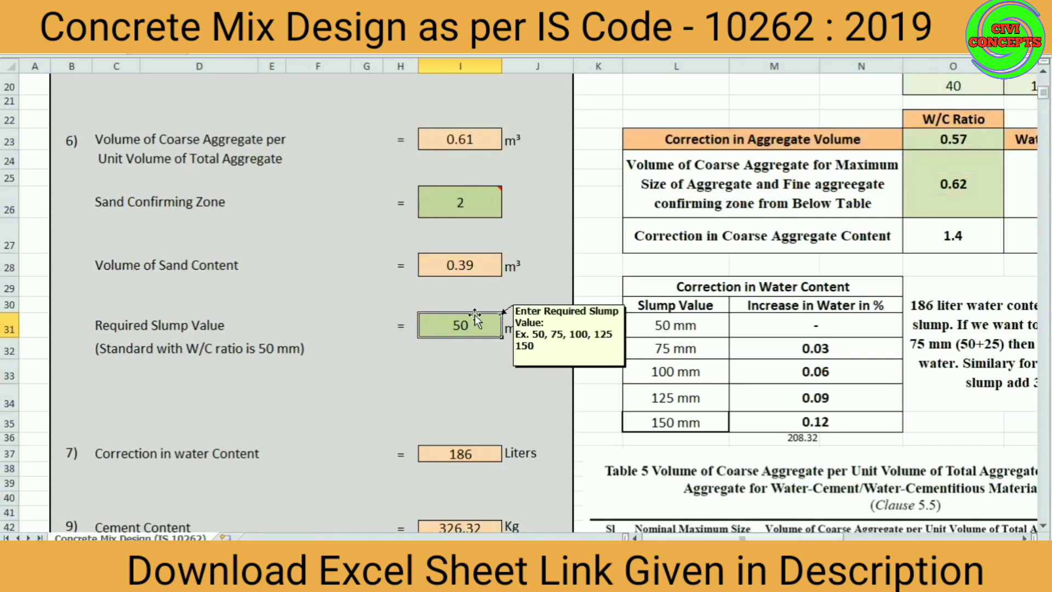
pyautogui.write('75')
pyautogui.press('Return')
pyautogui.click(442, 348)
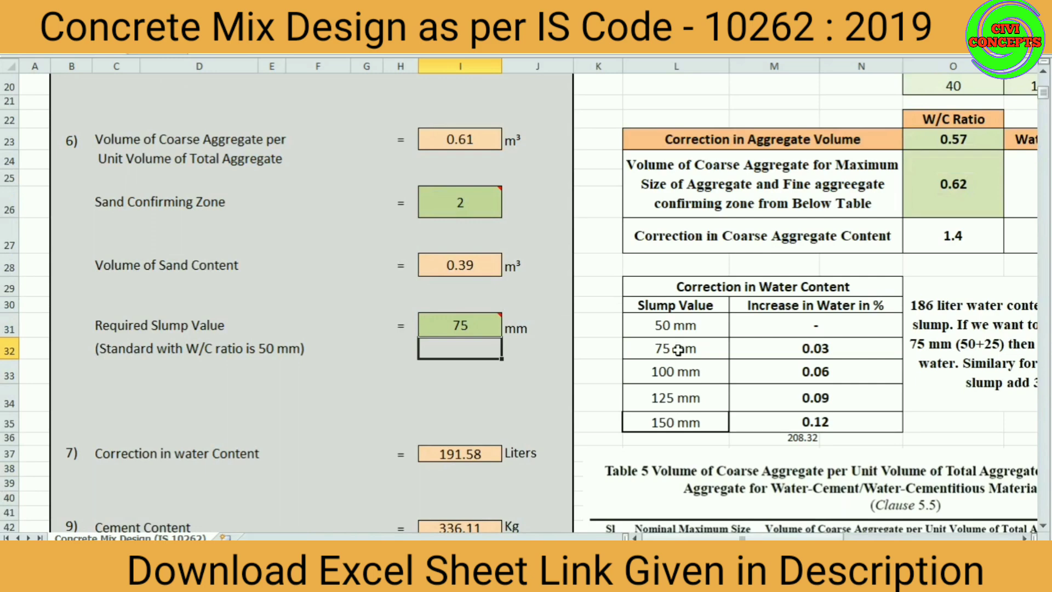
# - Try required slump values of 50, 75 and 100 mm in turn
pyautogui.scroll(-1, 646, 393)
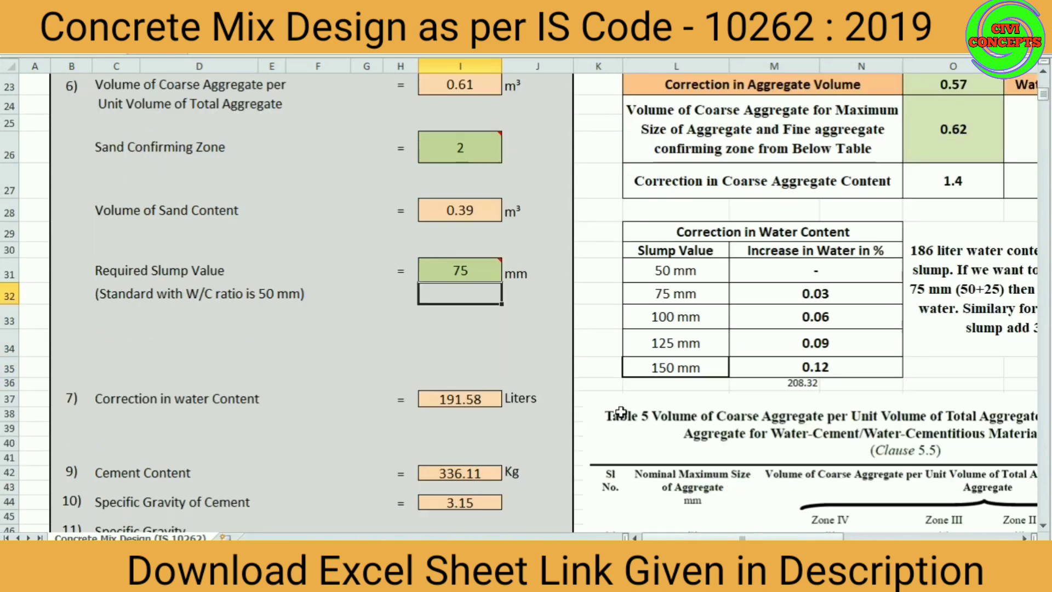
pyautogui.click(459, 269)
pyautogui.write('50')
pyautogui.click(485, 306)
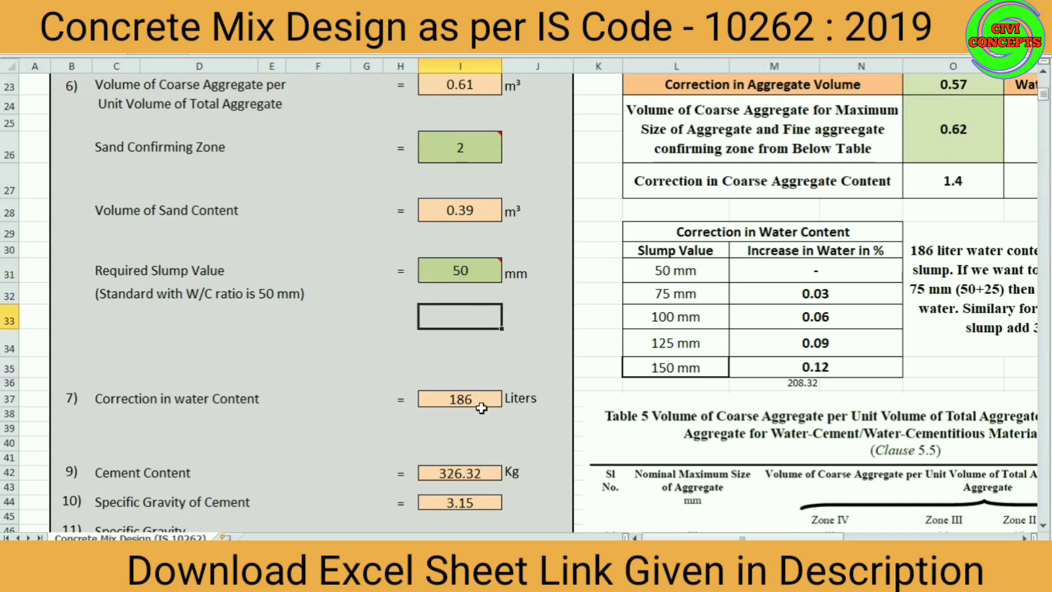
pyautogui.click(462, 270)
pyautogui.write('75')
pyautogui.click(465, 327)
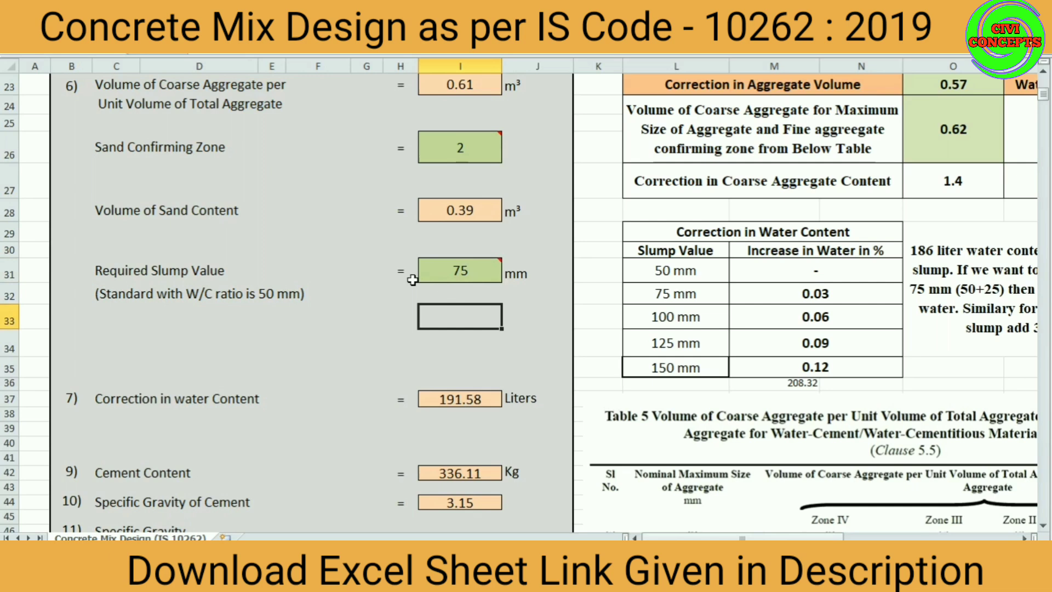
pyautogui.click(500, 272)
pyautogui.write('100')
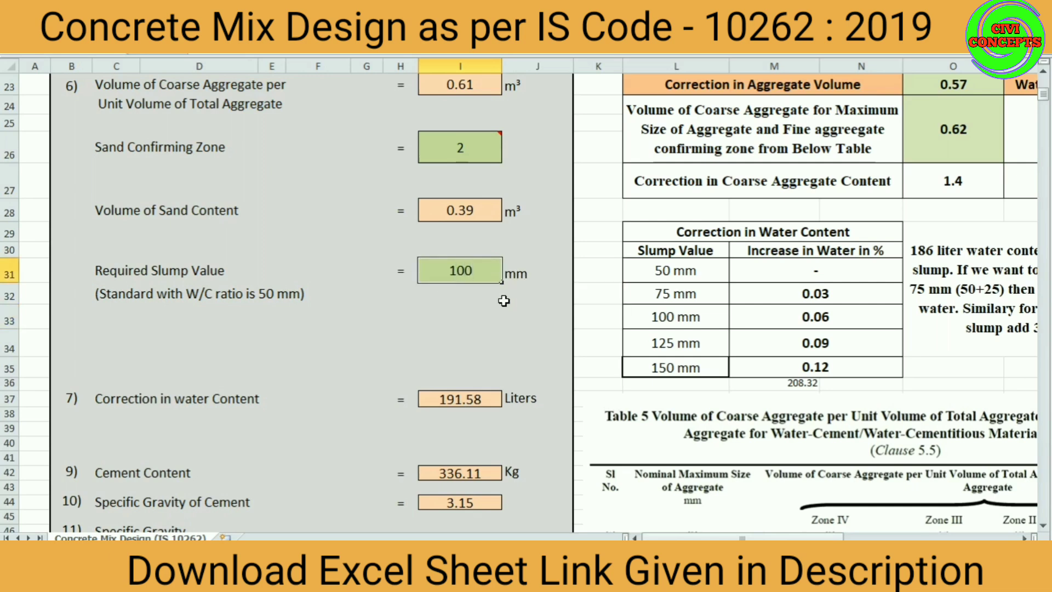
pyautogui.click(459, 317)
# - Try 150 mm slump, then settle on 125 mm, raising water to 202.74 litres
pyautogui.click(445, 275)
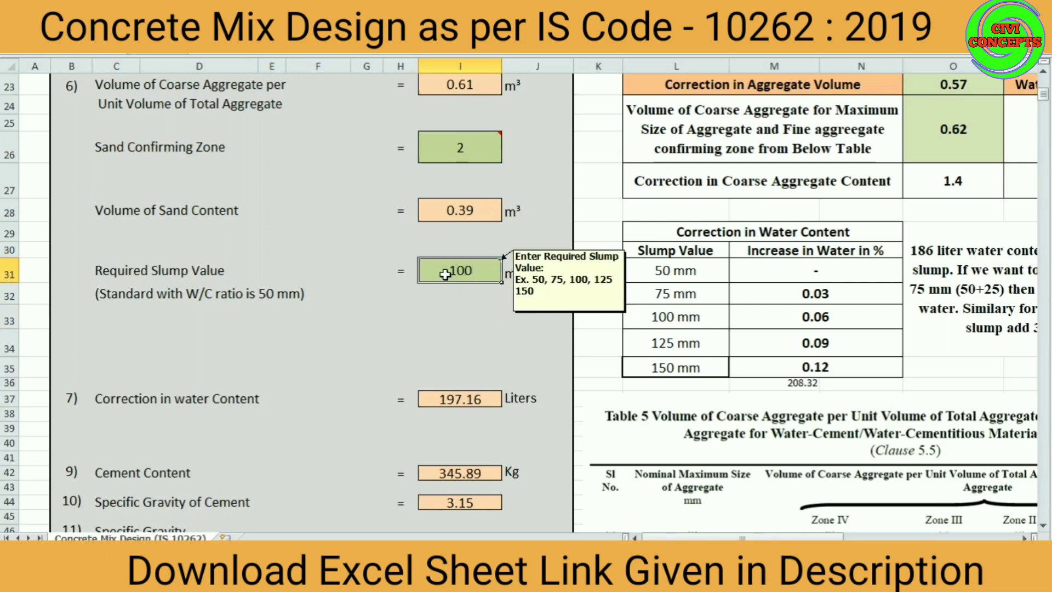
pyautogui.write('150')
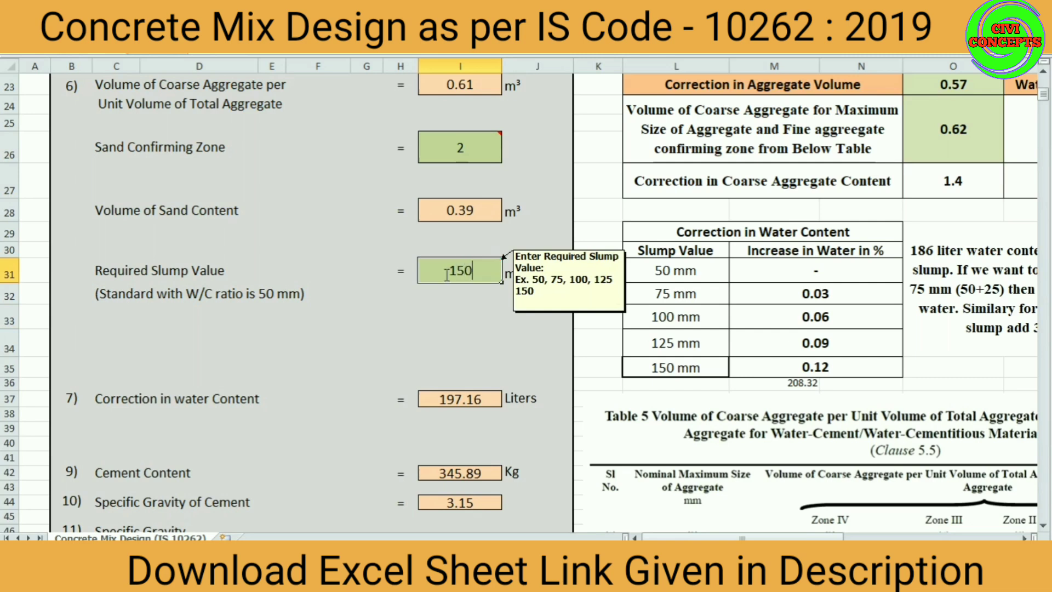
pyautogui.click(466, 367)
pyautogui.click(462, 270)
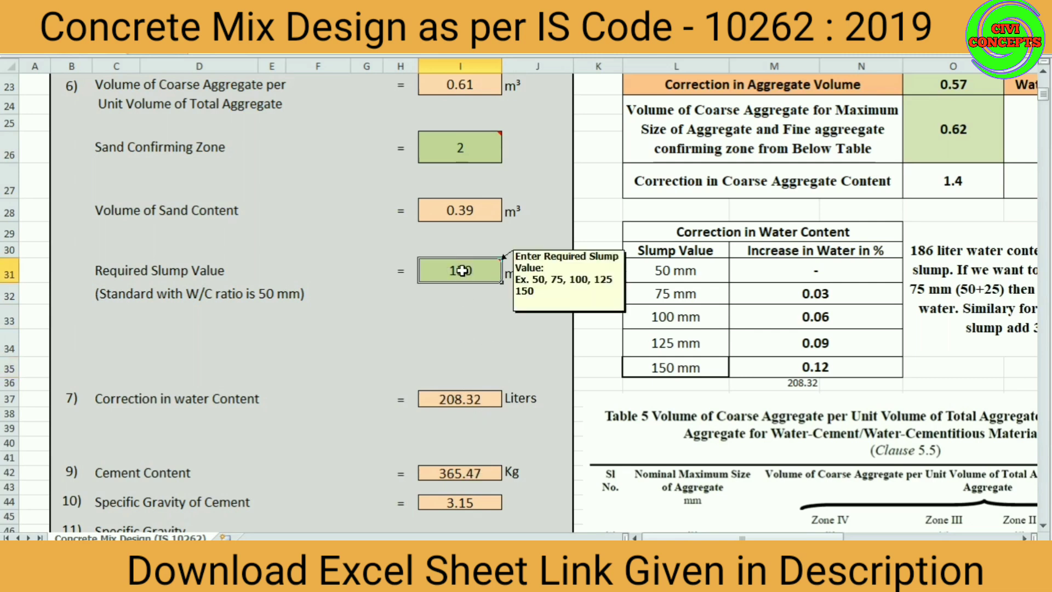
pyautogui.write('125')
pyautogui.click(412, 341)
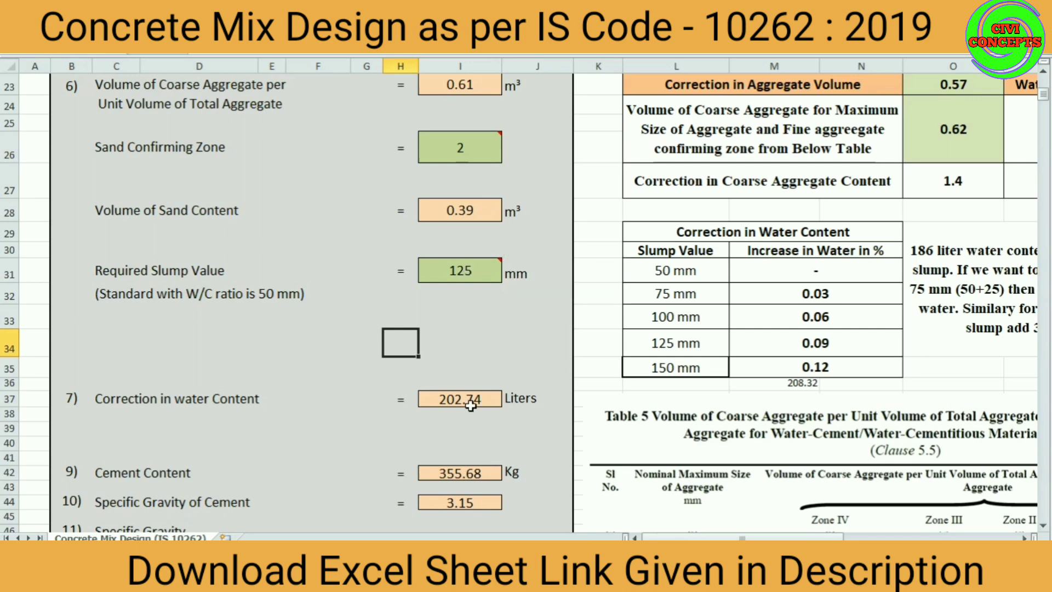
pyautogui.scroll(-2, 470, 406)
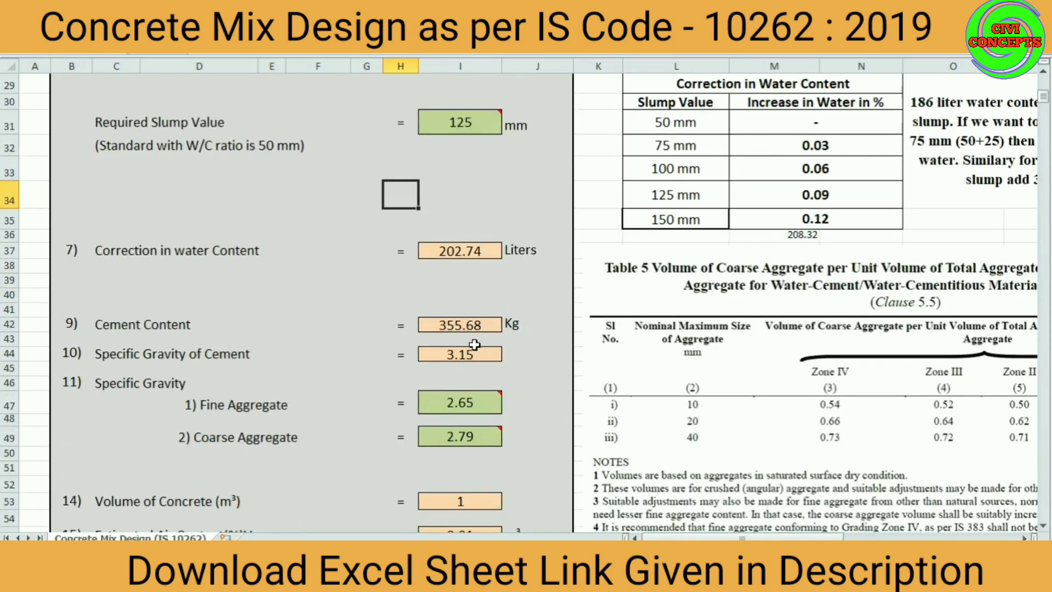
pyautogui.click(471, 323)
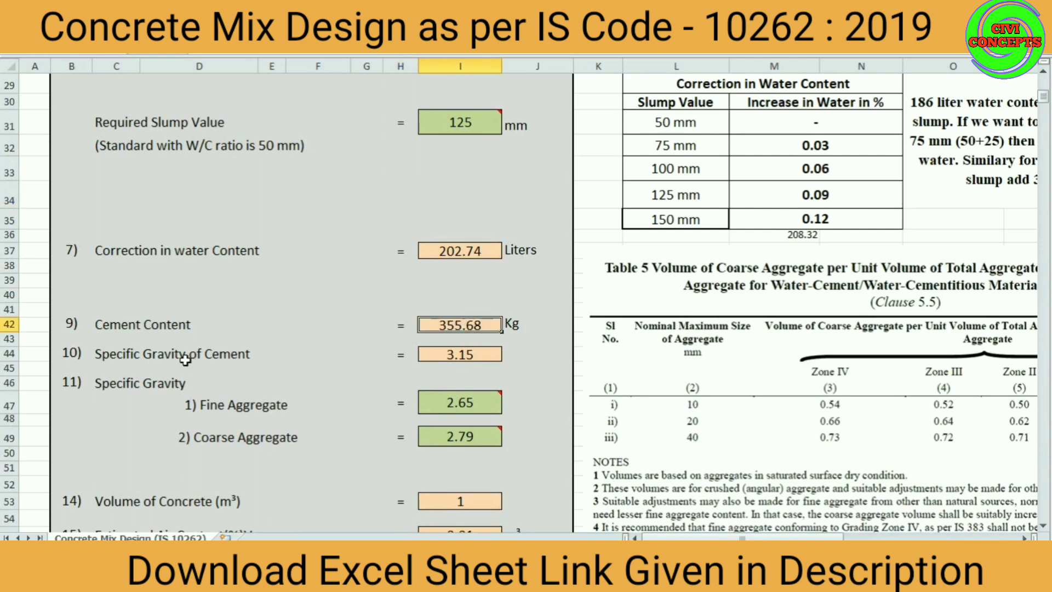
pyautogui.click(470, 350)
pyautogui.scroll(-1, 484, 367)
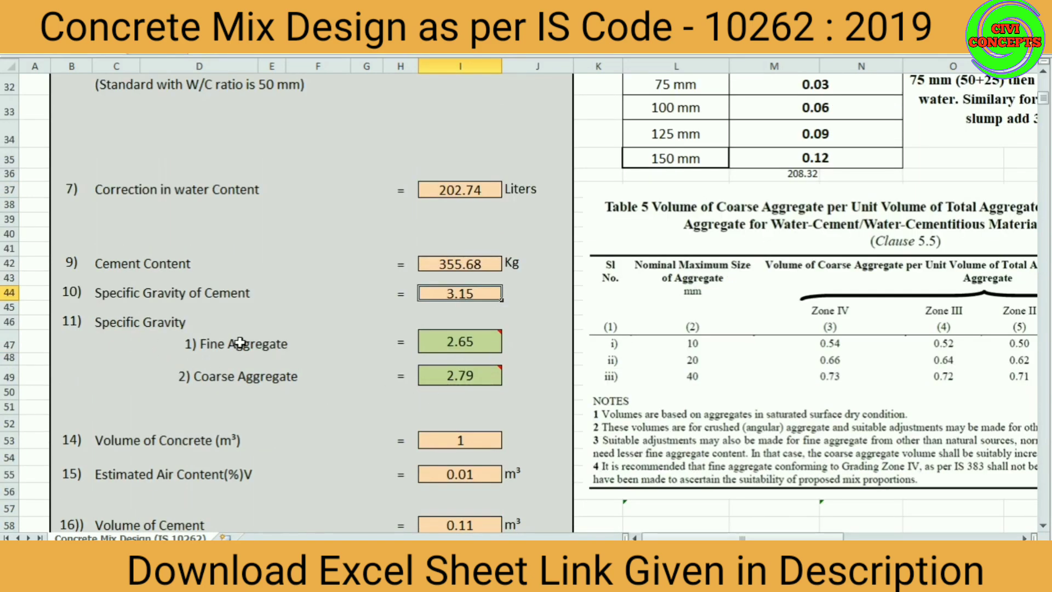
pyautogui.click(265, 336)
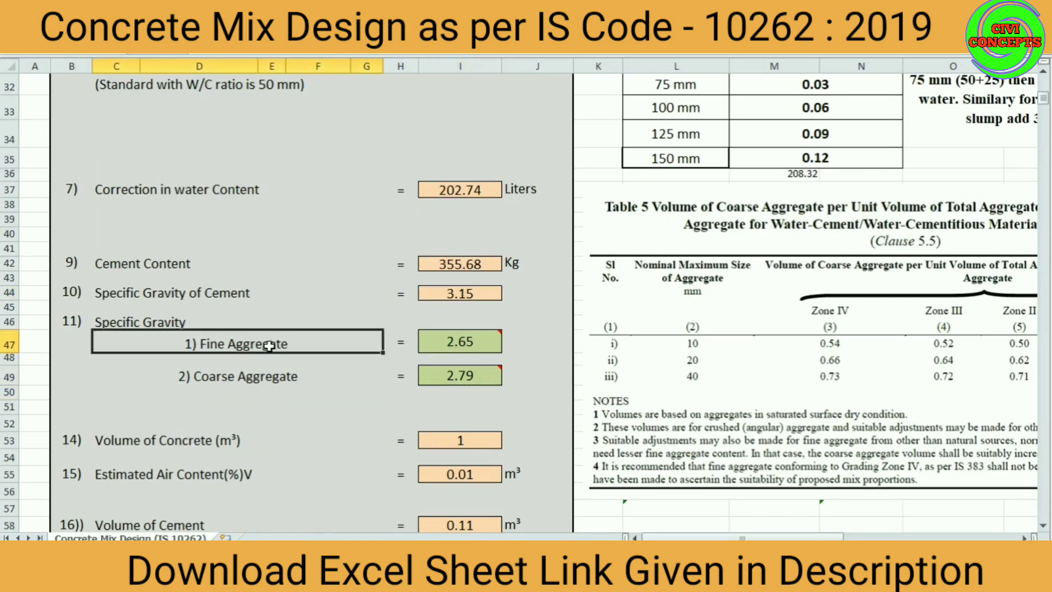
pyautogui.click(493, 332)
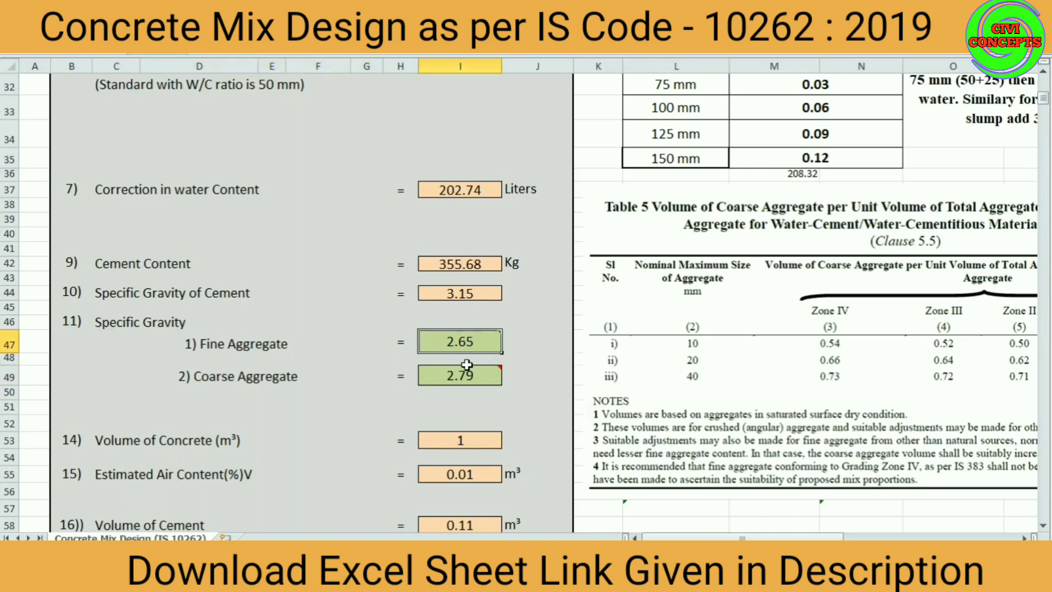
pyautogui.scroll(-1, 468, 390)
pyautogui.scroll(-1, 468, 390)
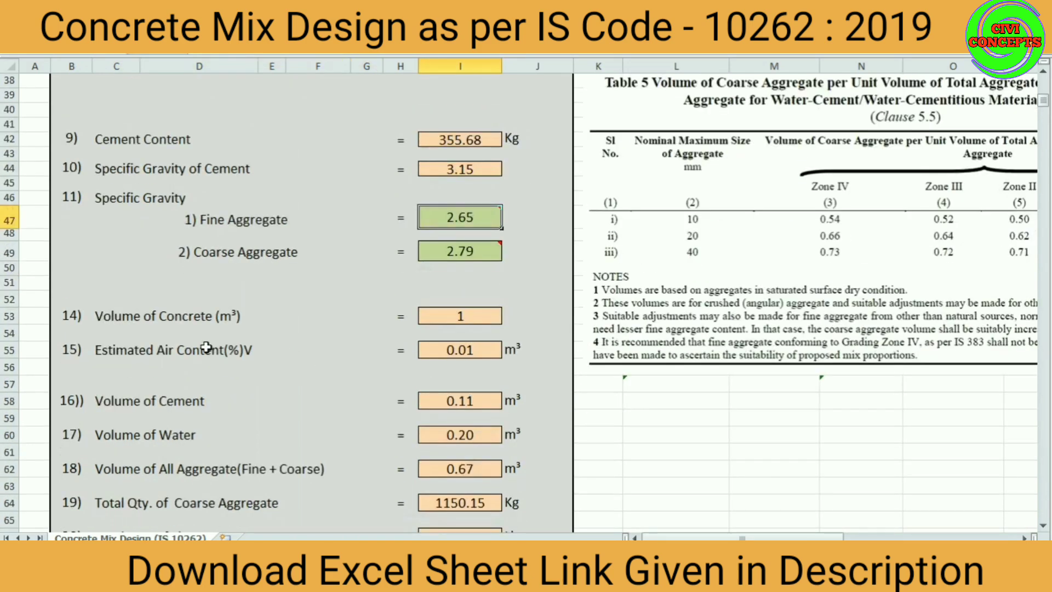
pyautogui.click(163, 317)
pyautogui.click(460, 318)
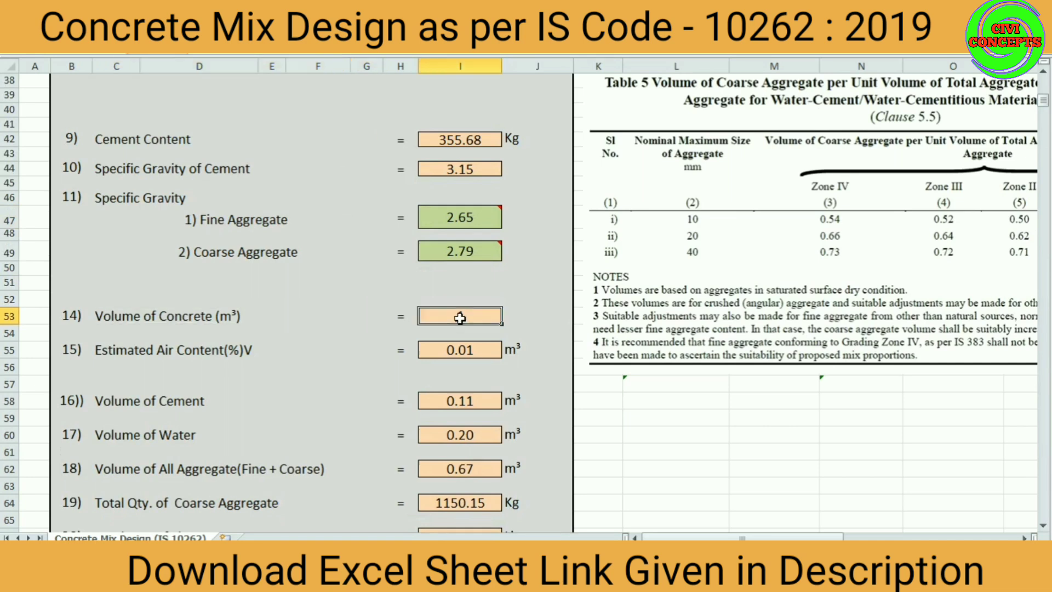
pyautogui.write('1')
pyautogui.scroll(-1, 483, 351)
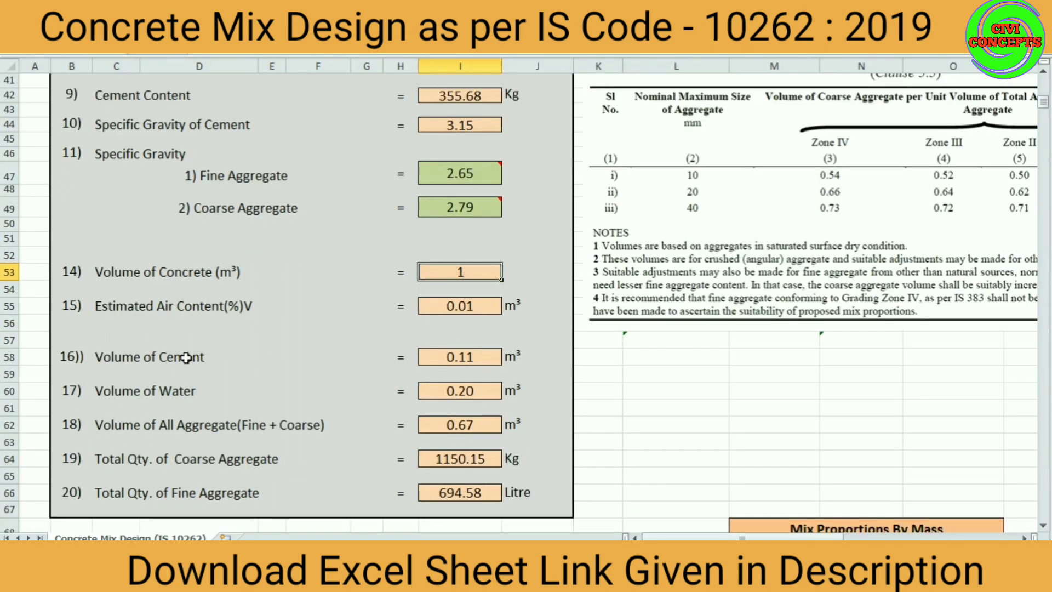
pyautogui.click(230, 357)
pyautogui.click(463, 359)
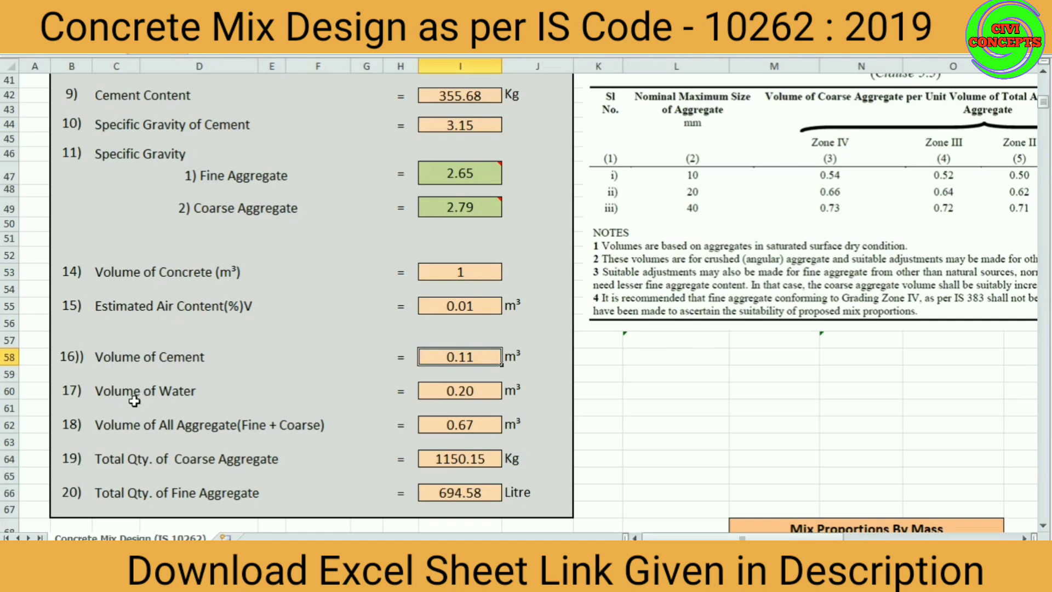
pyautogui.click(488, 393)
pyautogui.scroll(1, 488, 393)
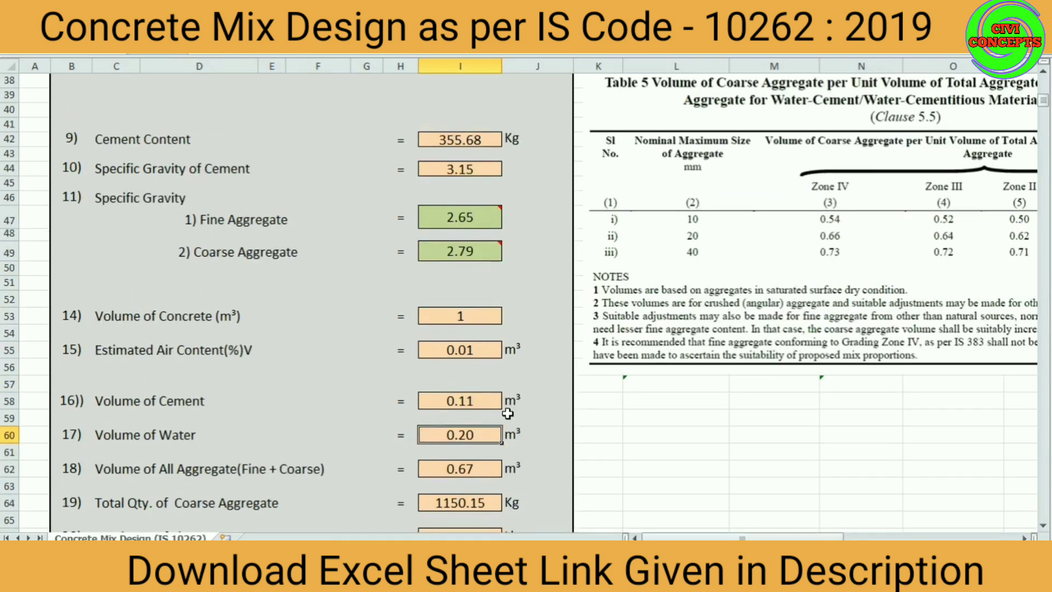
pyautogui.scroll(-1, 521, 312)
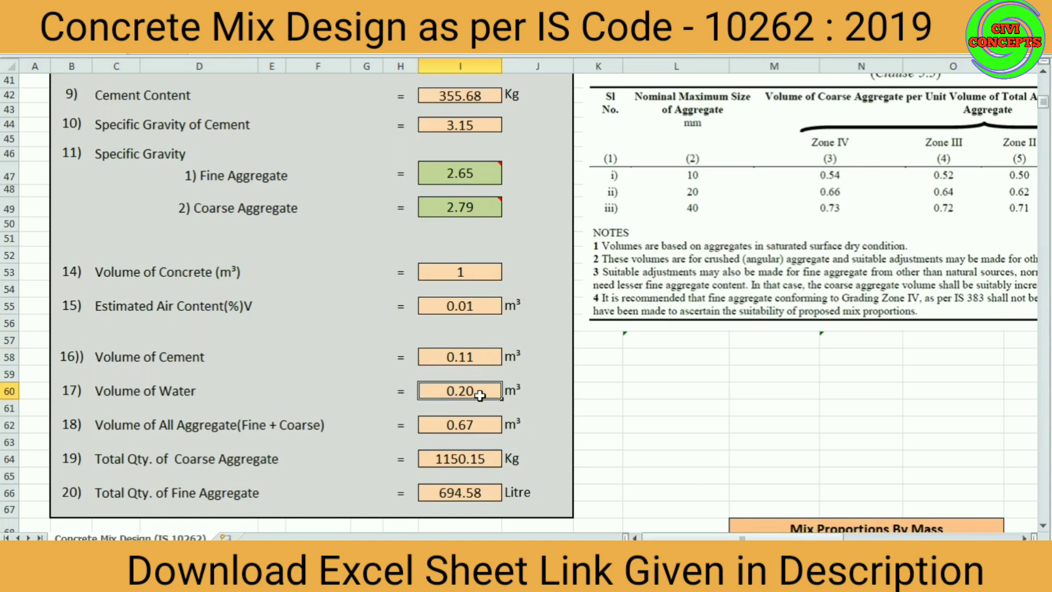
pyautogui.scroll(-1, 474, 400)
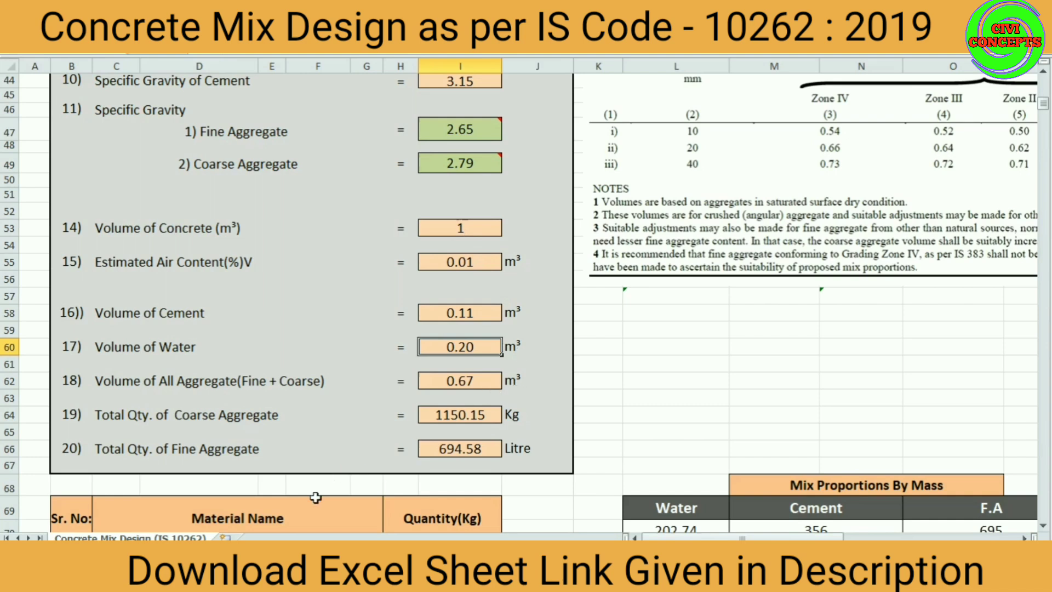
pyautogui.doubleClick(471, 380)
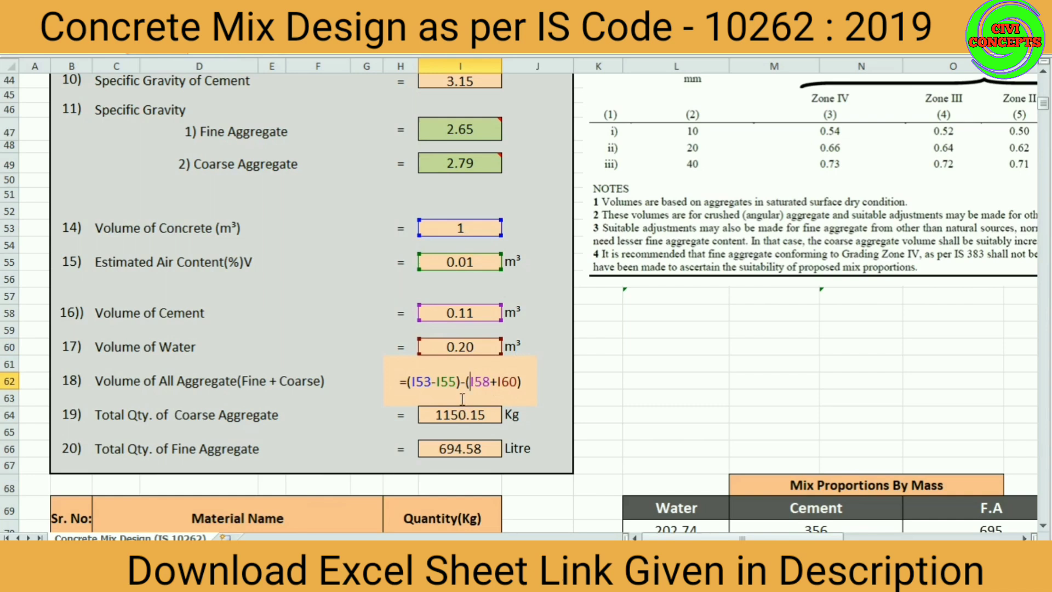
pyautogui.press('Escape')
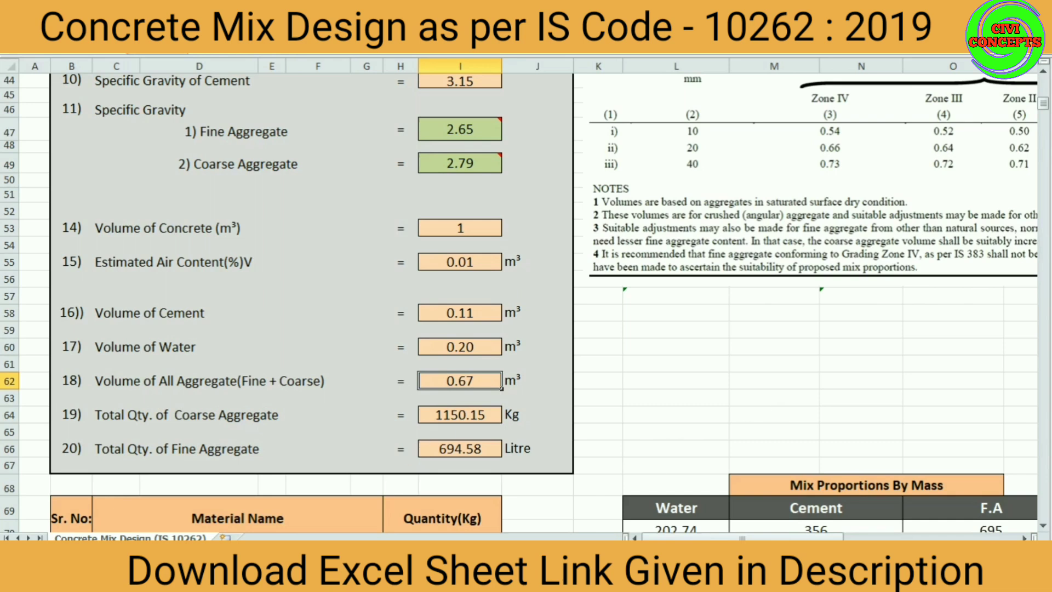
pyautogui.click(484, 445)
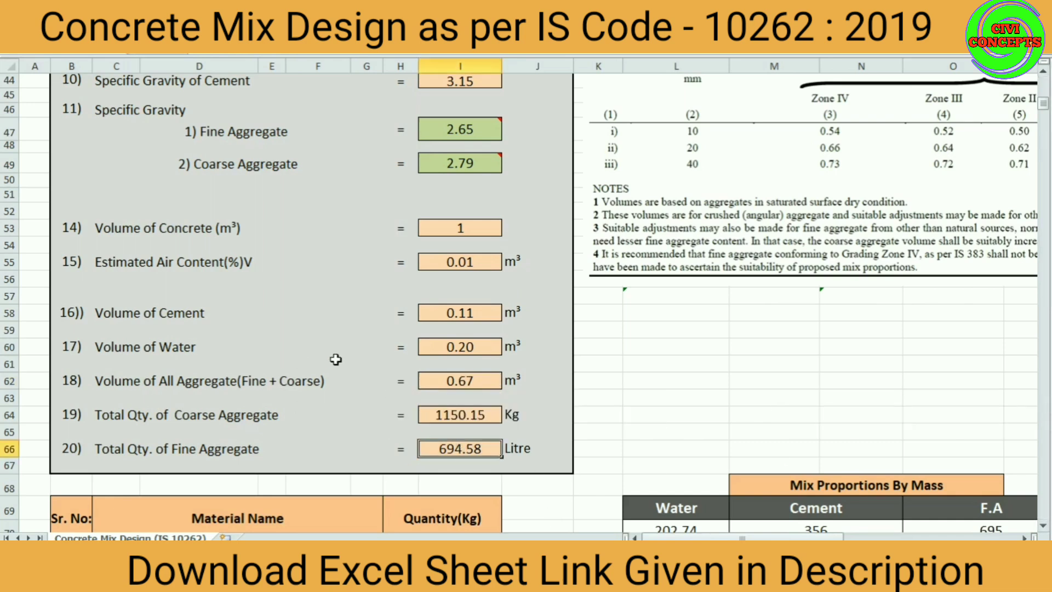
pyautogui.click(488, 386)
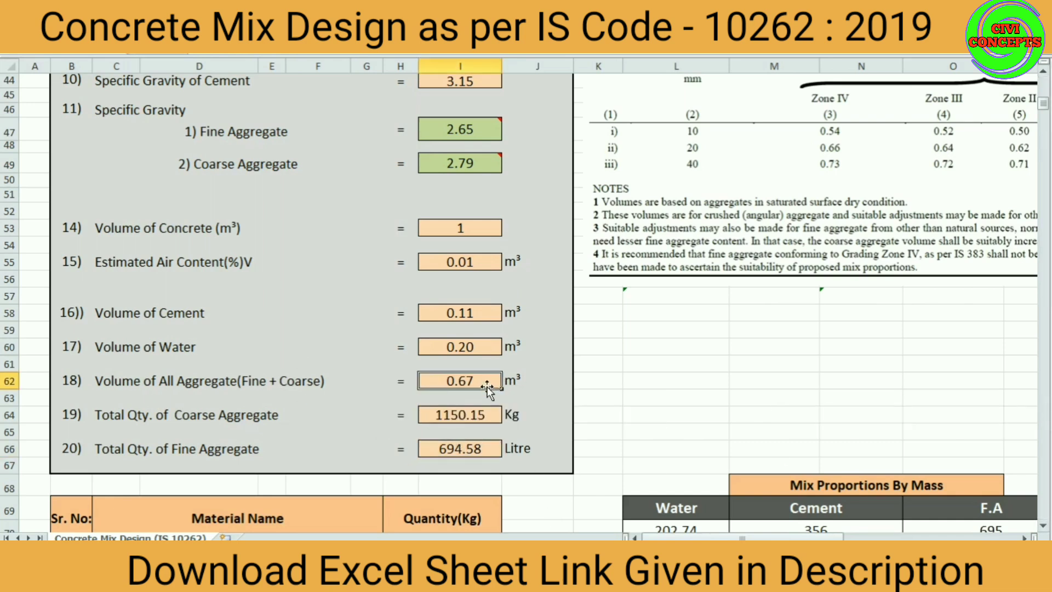
pyautogui.click(300, 379)
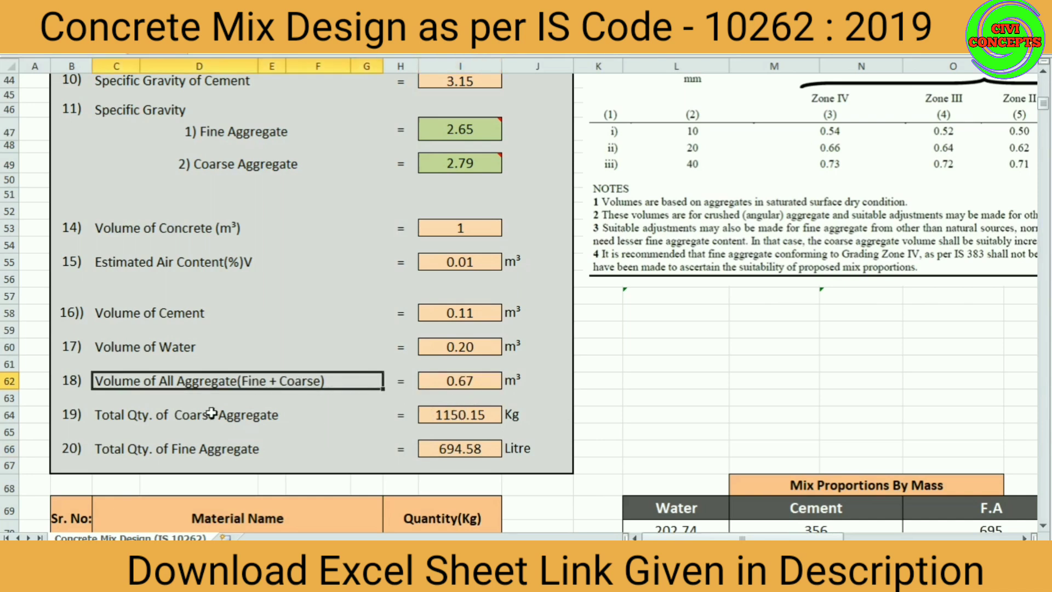
pyautogui.click(480, 379)
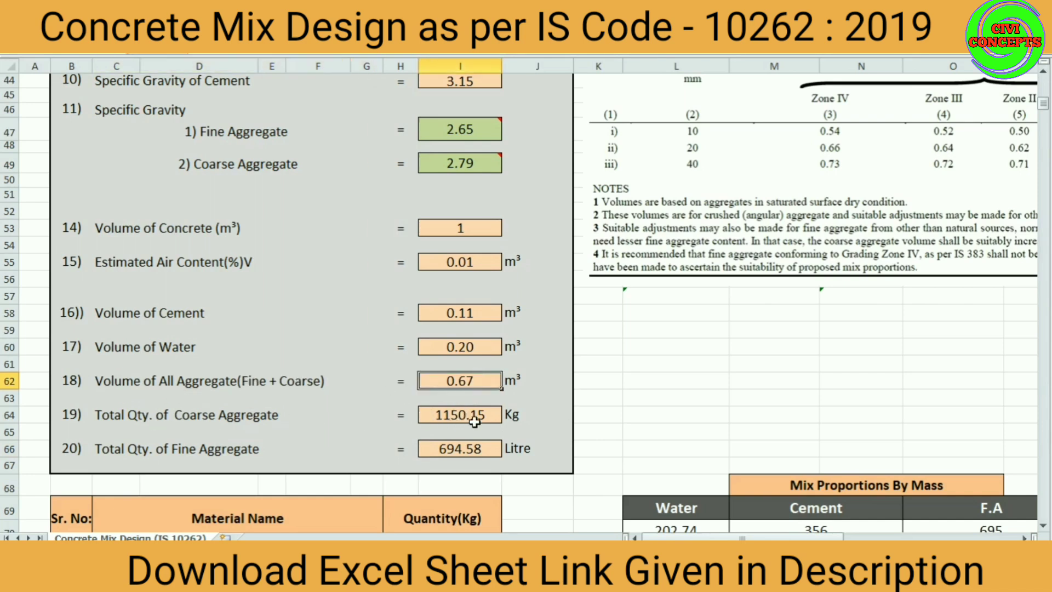
# - Review the total coarse aggregate quantity 1150.15 and the volume of sand content
pyautogui.scroll(5, 471, 433)
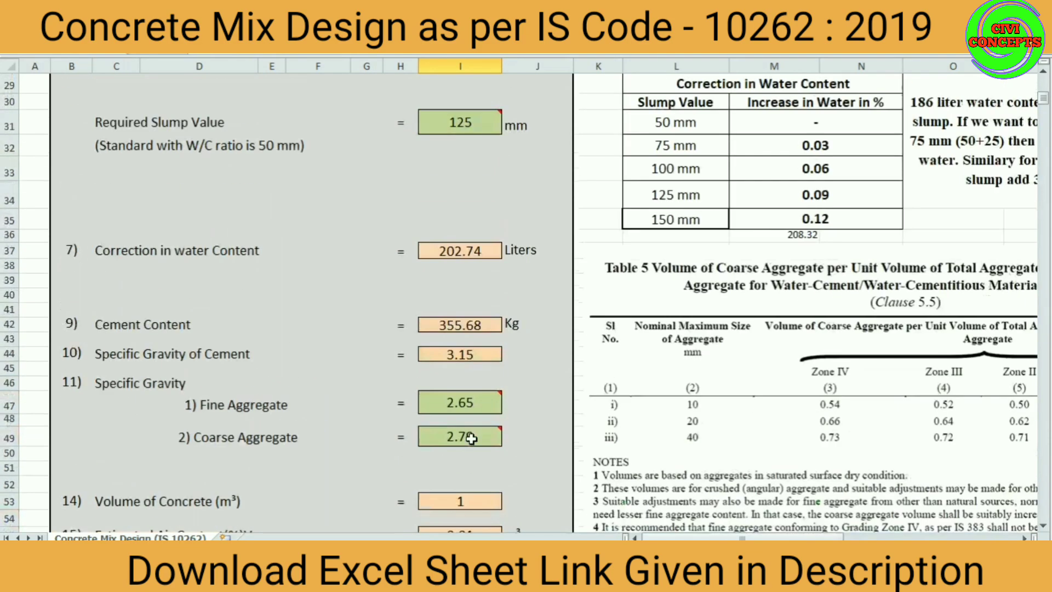
pyautogui.scroll(4, 471, 438)
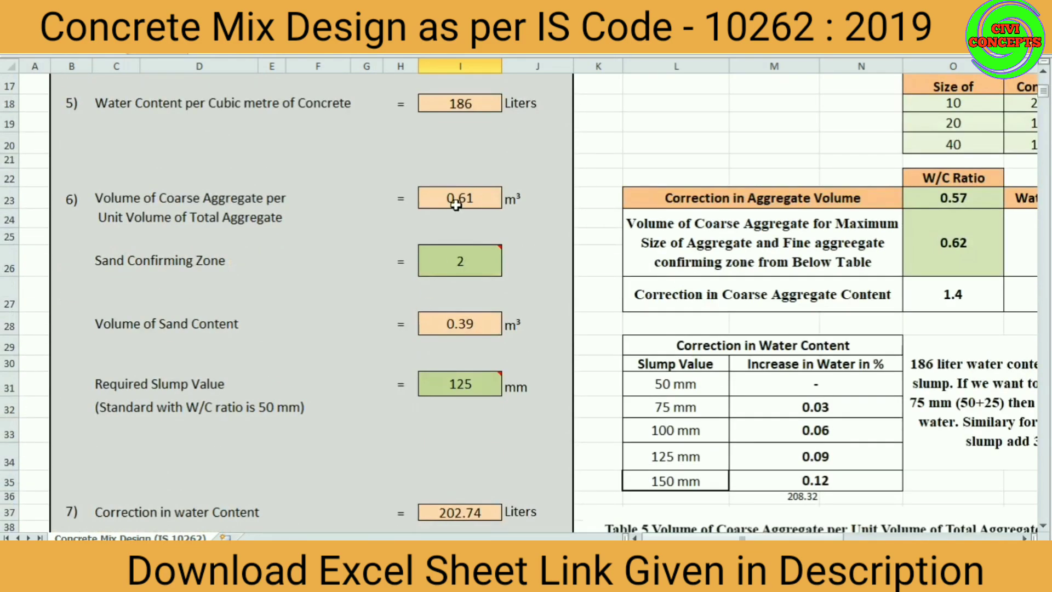
pyautogui.scroll(-5, 457, 204)
pyautogui.scroll(-3, 480, 420)
pyautogui.scroll(6, 474, 426)
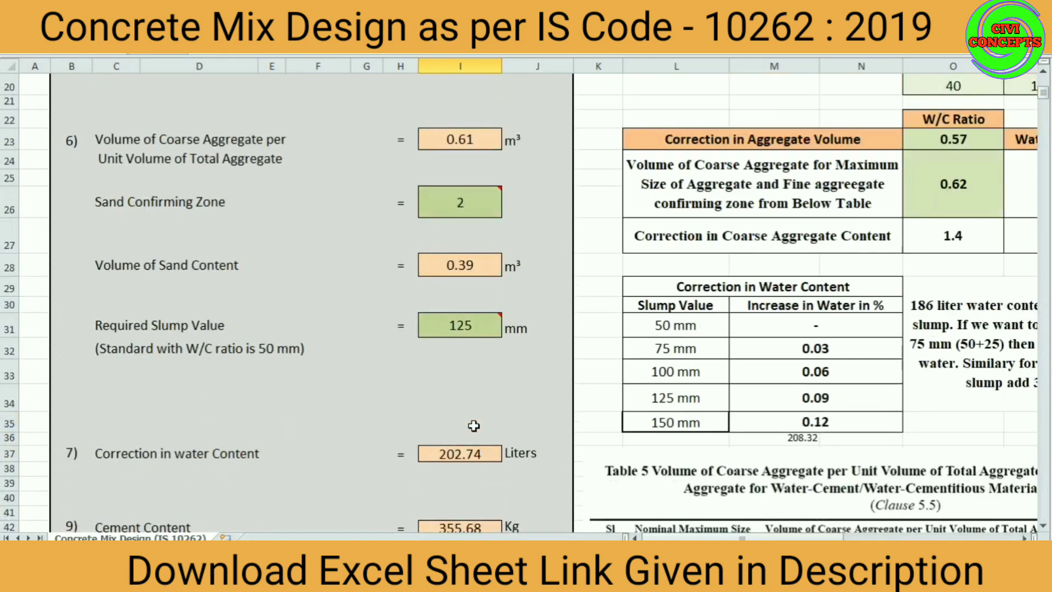
pyautogui.scroll(7, 470, 416)
pyautogui.scroll(-8, 464, 482)
pyautogui.scroll(-5, 460, 492)
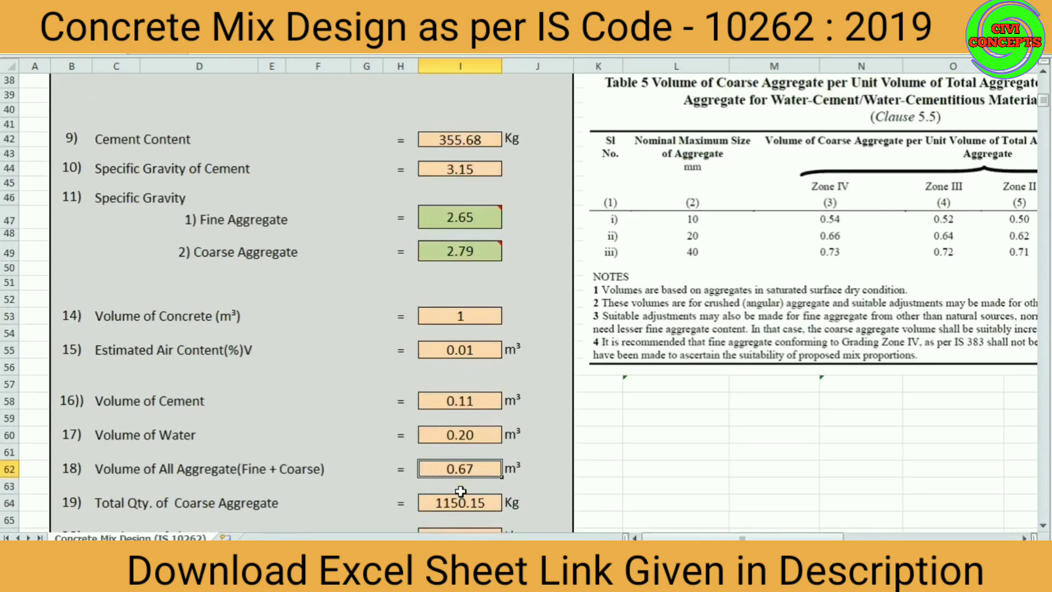
pyautogui.scroll(-2, 461, 491)
pyautogui.click(423, 376)
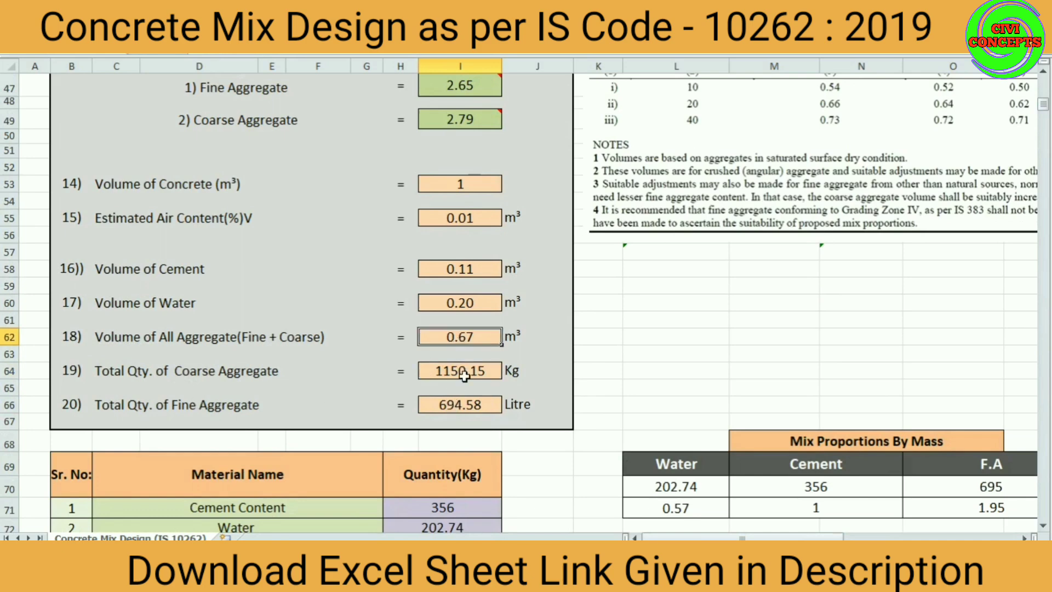
pyautogui.scroll(6, 452, 408)
pyautogui.scroll(4, 450, 408)
pyautogui.scroll(1, 450, 409)
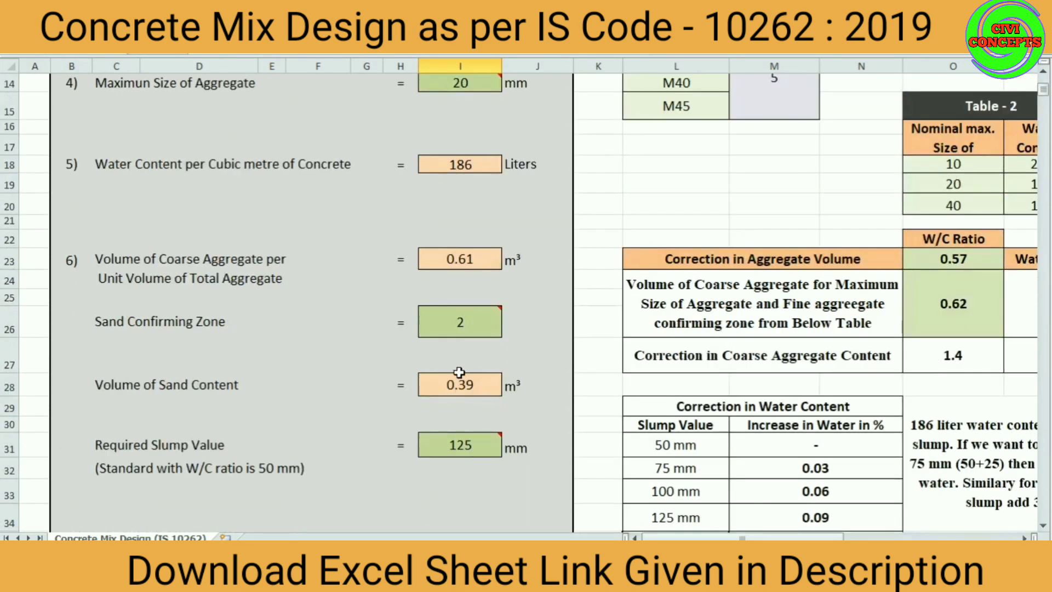
pyautogui.click(458, 385)
pyautogui.scroll(-6, 458, 389)
pyautogui.scroll(-6, 457, 400)
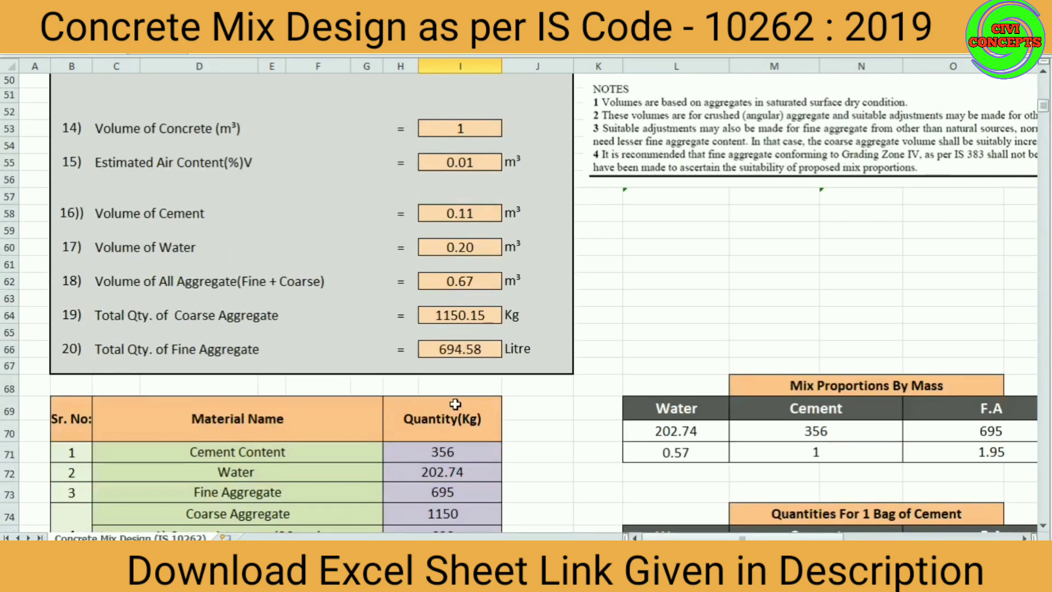
# - Replace the Litre unit beside the 694.58 fine aggregate total with kg
pyautogui.click(474, 349)
pyautogui.click(523, 349)
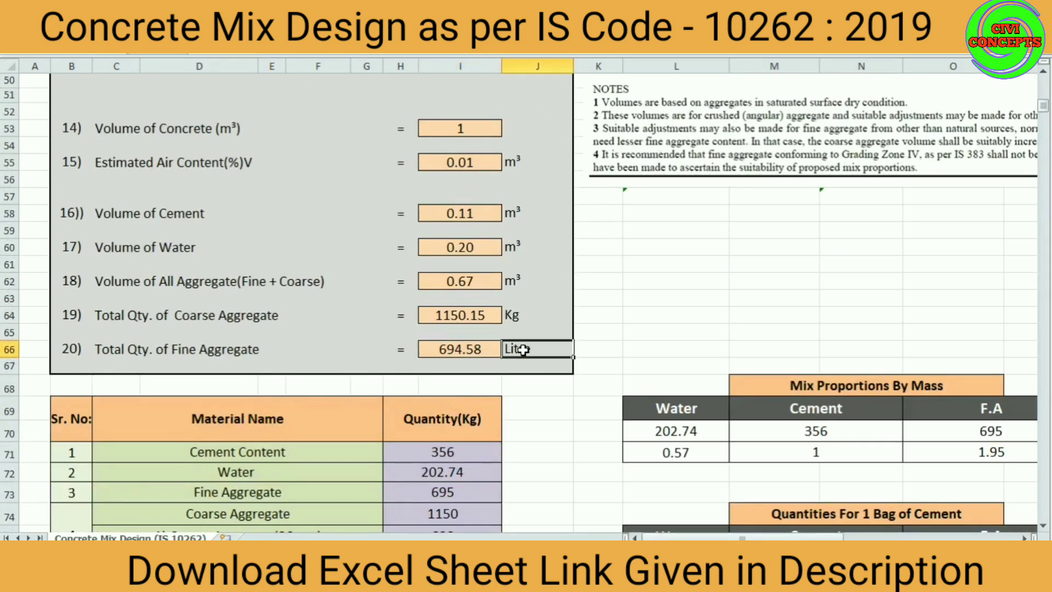
pyautogui.write('kg')
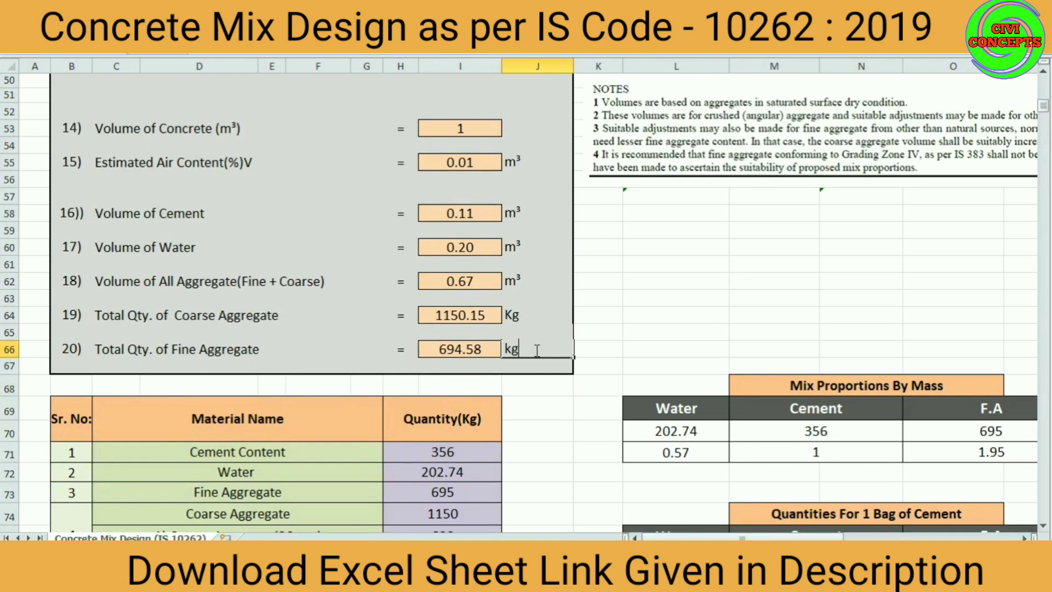
pyautogui.click(603, 332)
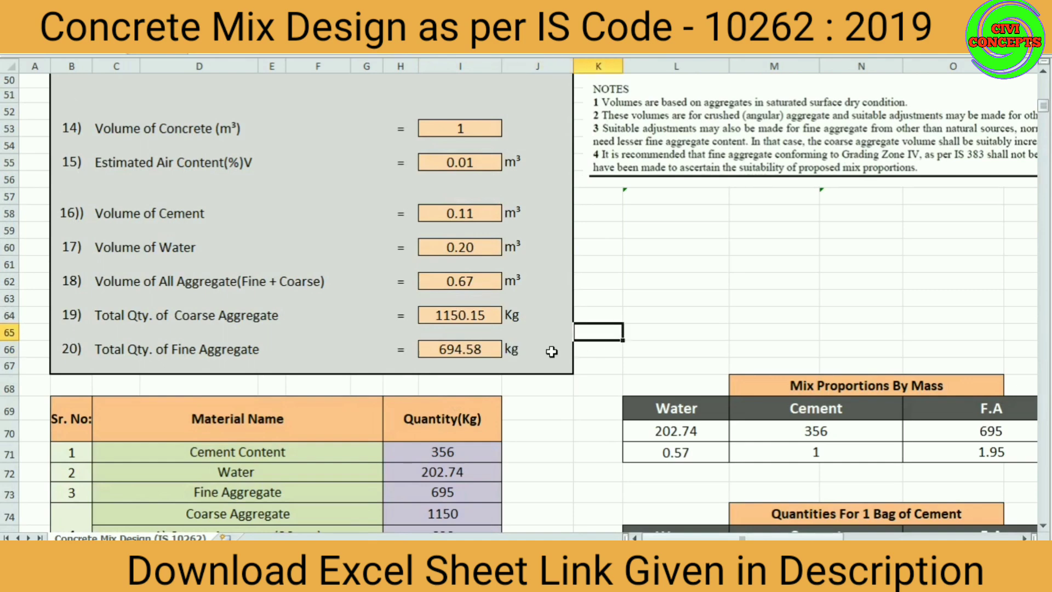
pyautogui.scroll(-2, 603, 331)
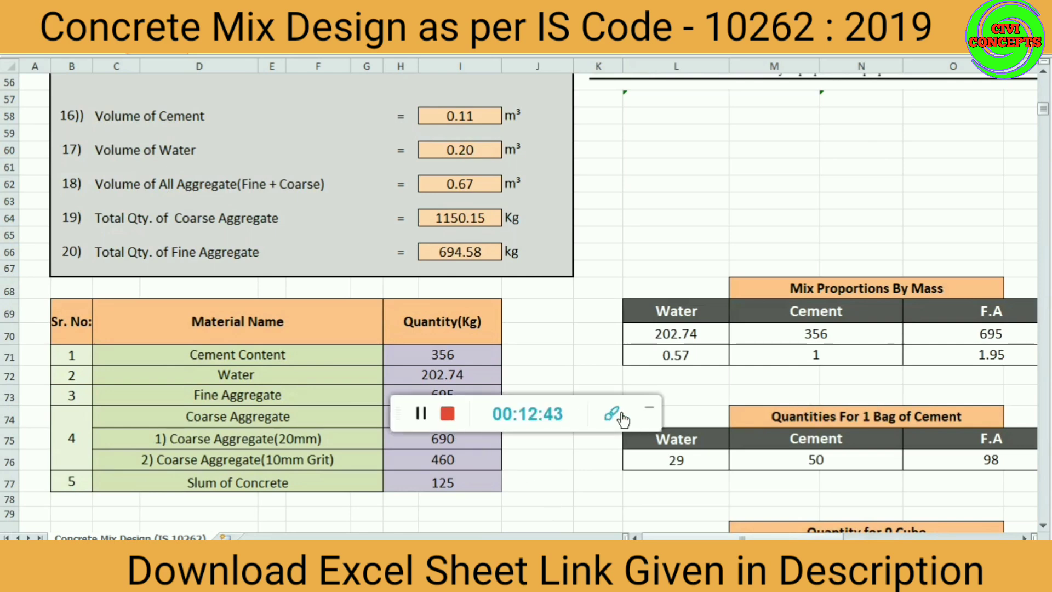
pyautogui.click(650, 409)
pyautogui.scroll(1, 477, 227)
pyautogui.scroll(2, 477, 227)
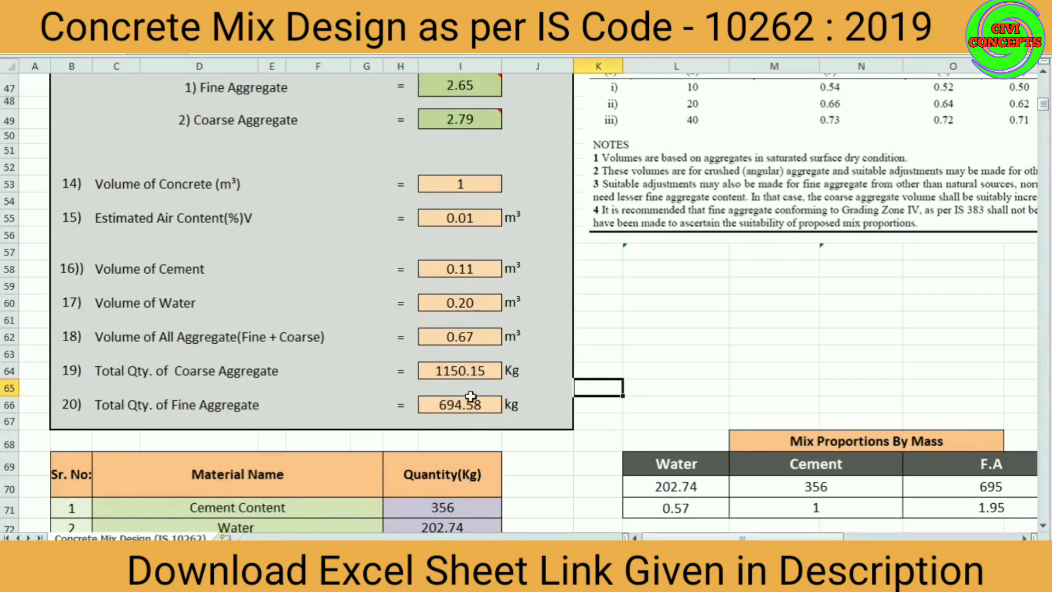
pyautogui.scroll(-3, 482, 333)
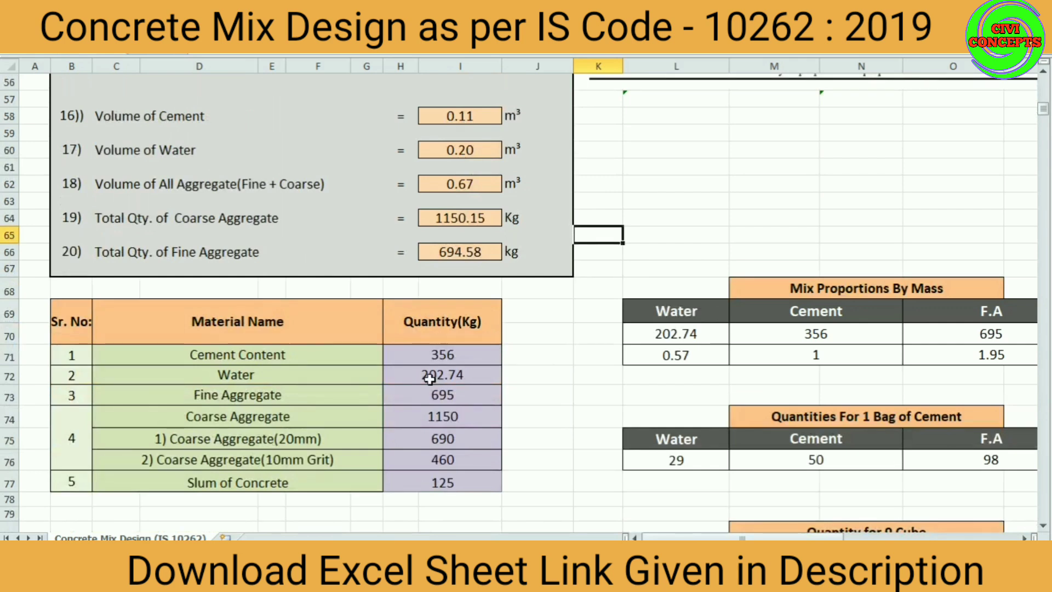
pyautogui.moveTo(447, 353); pyautogui.dragTo(464, 485)
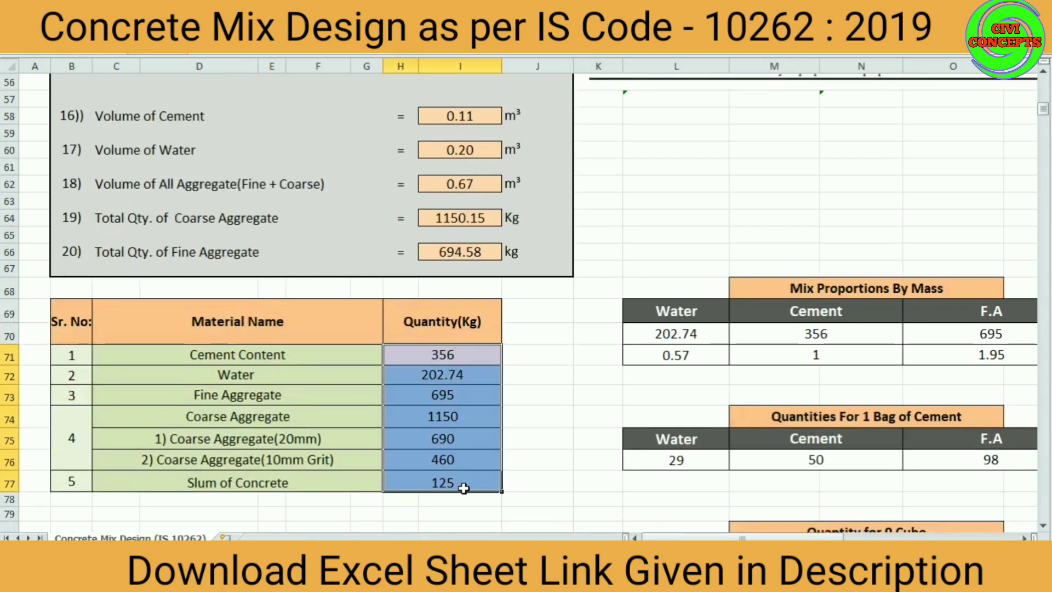
pyautogui.click(533, 336)
pyautogui.click(289, 356)
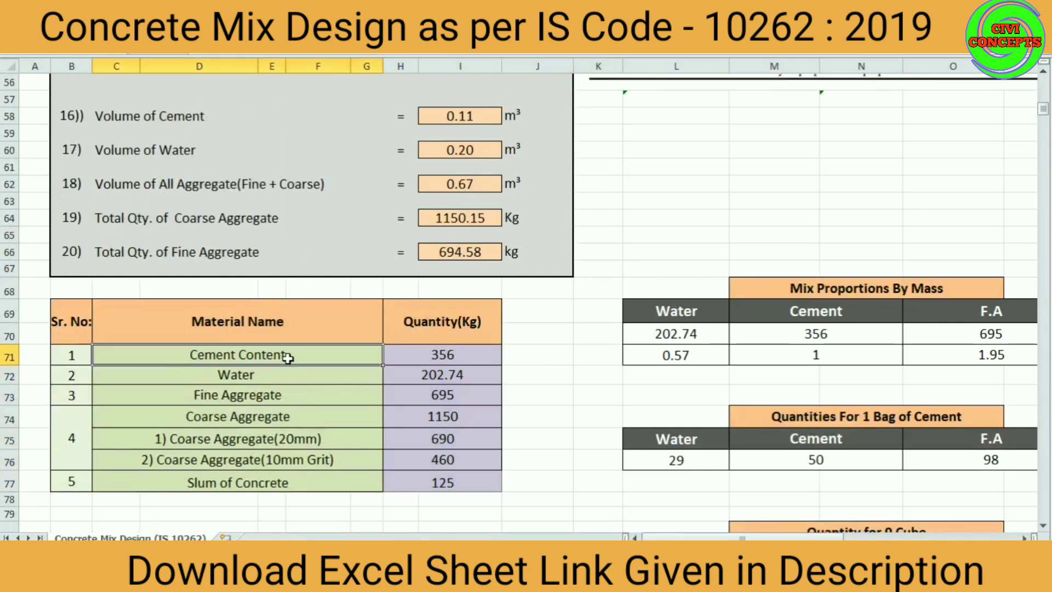
pyautogui.click(448, 361)
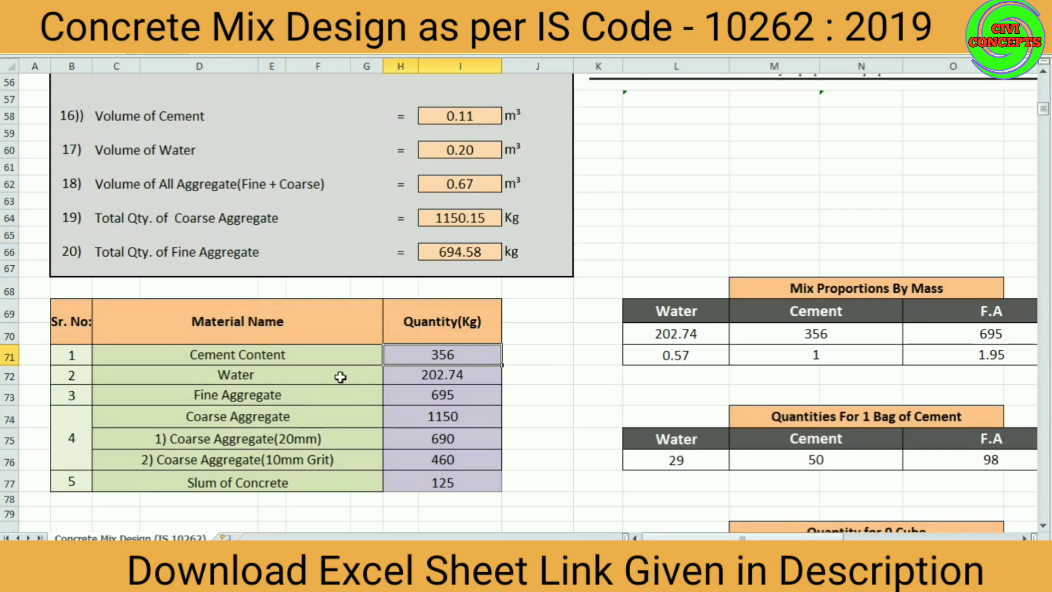
pyautogui.click(477, 376)
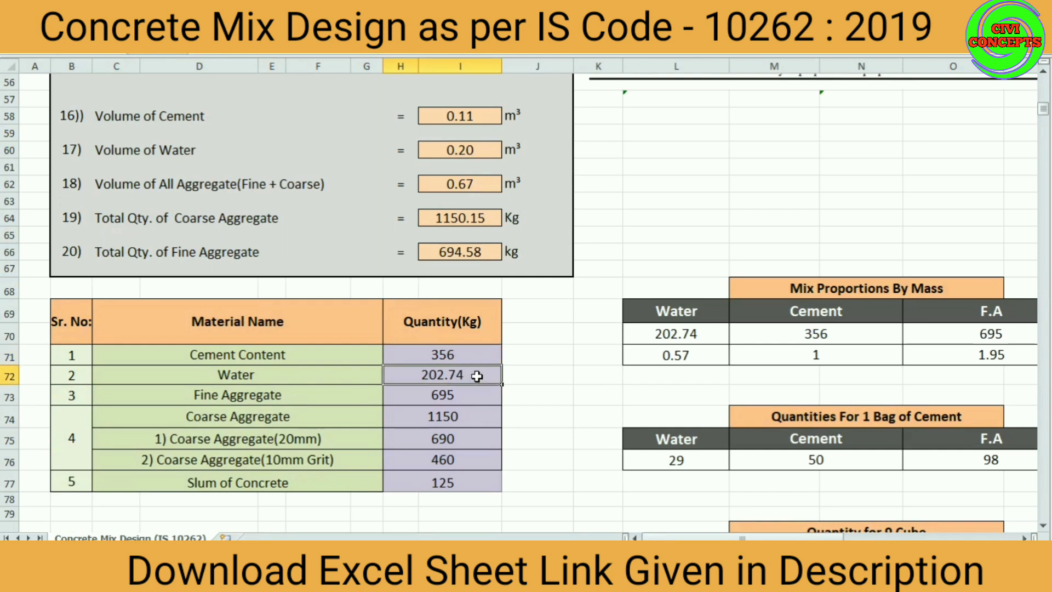
pyautogui.click(456, 395)
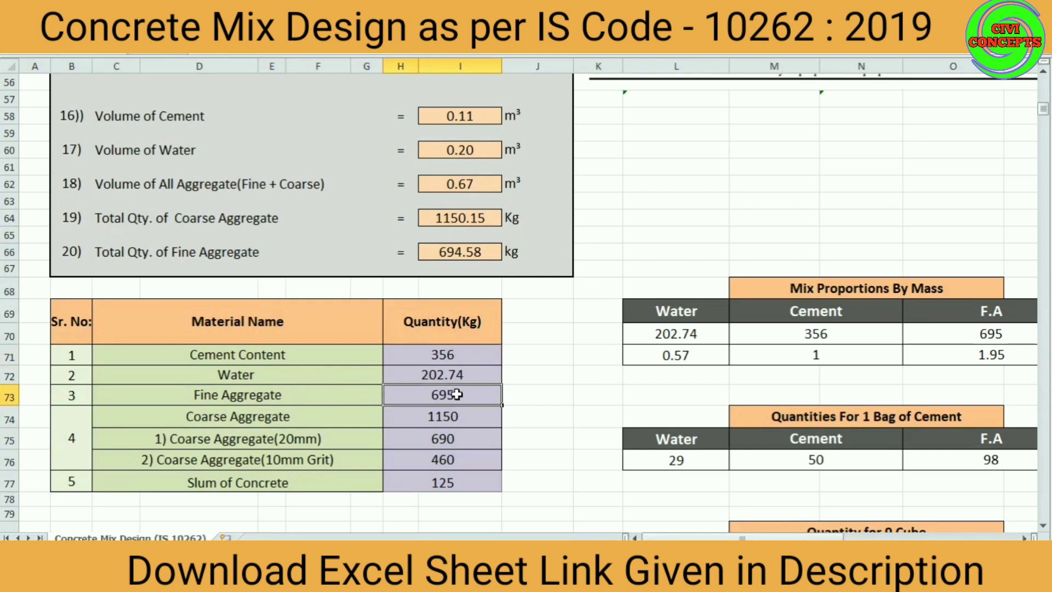
pyautogui.click(471, 424)
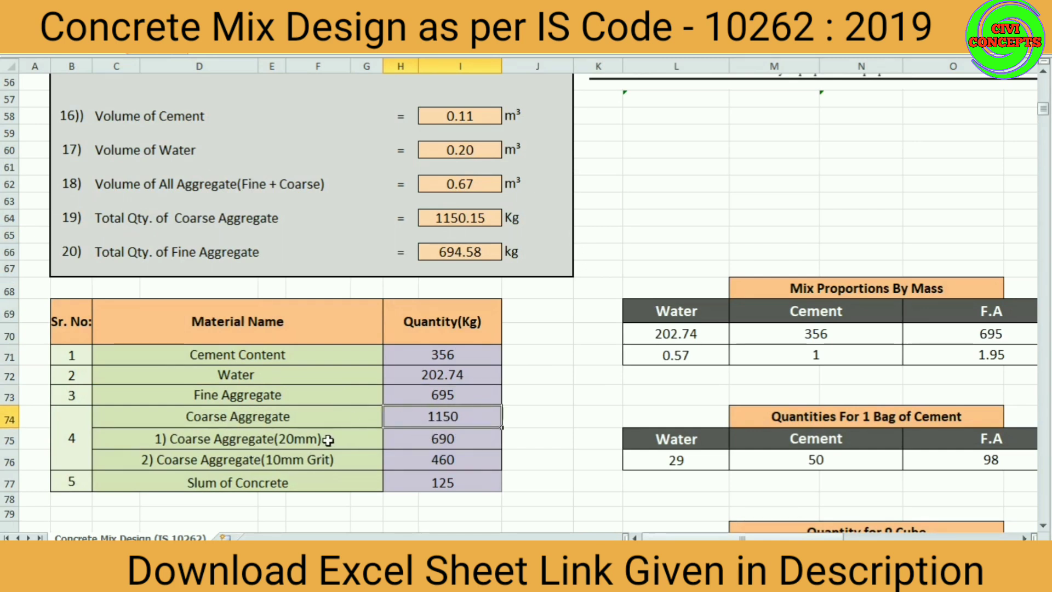
pyautogui.click(327, 439)
pyautogui.click(332, 461)
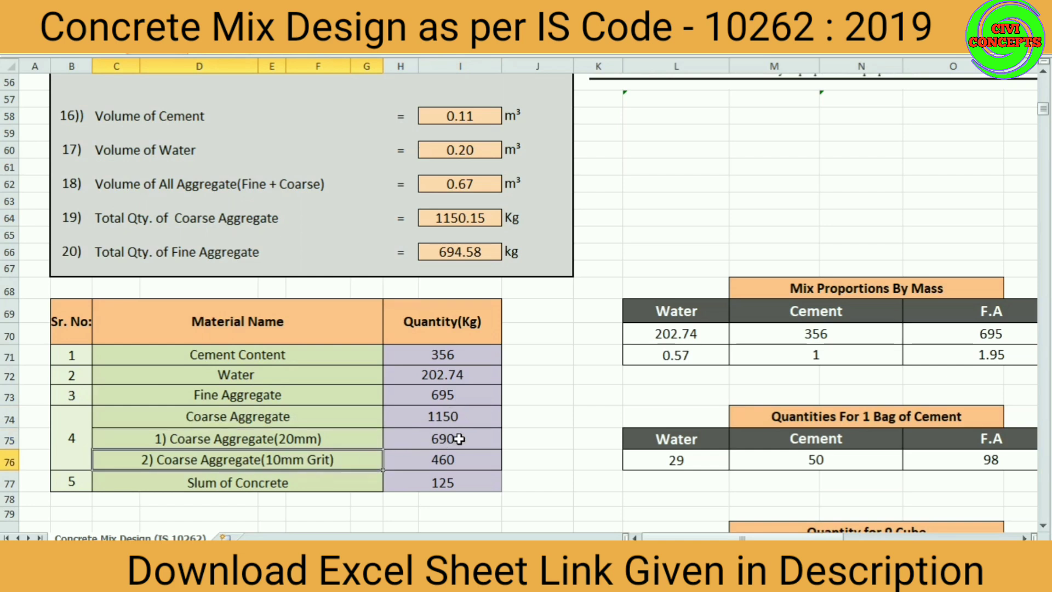
pyautogui.click(459, 459)
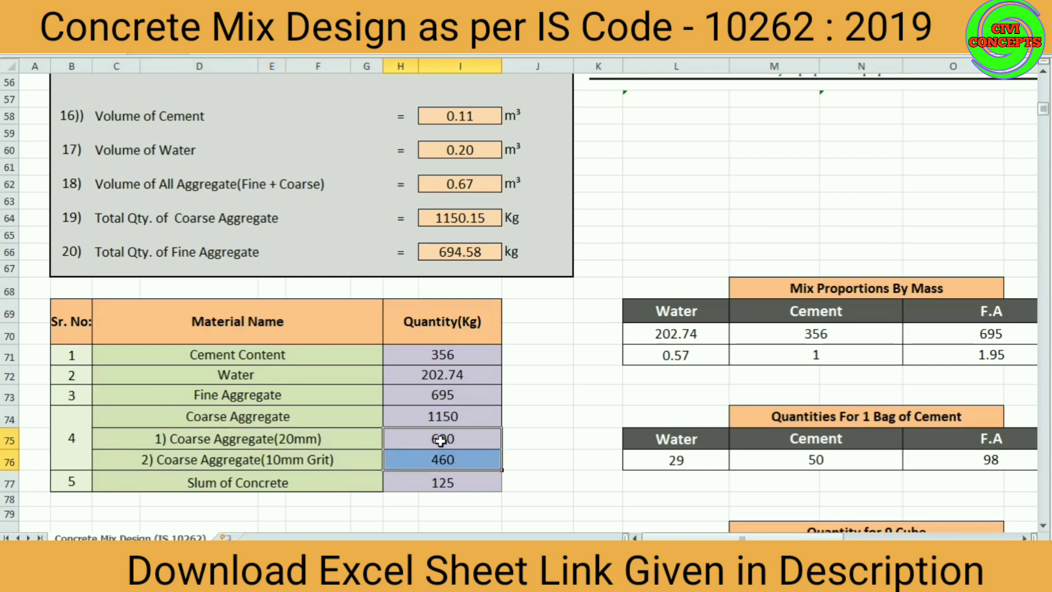
pyautogui.doubleClick(442, 481)
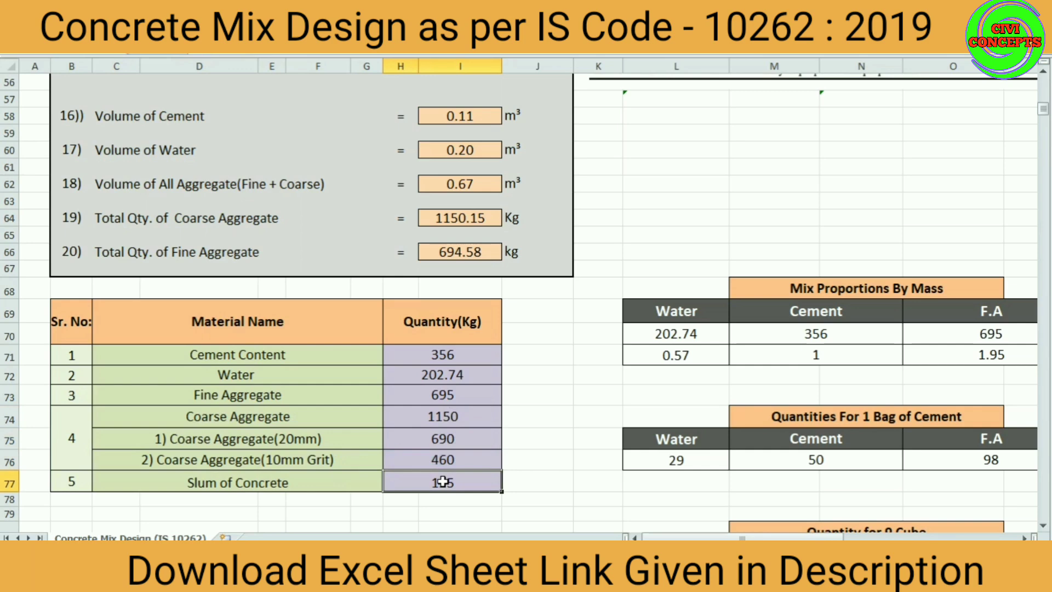
pyautogui.press('Escape')
pyautogui.moveTo(742, 538); pyautogui.dragTo(858, 538)
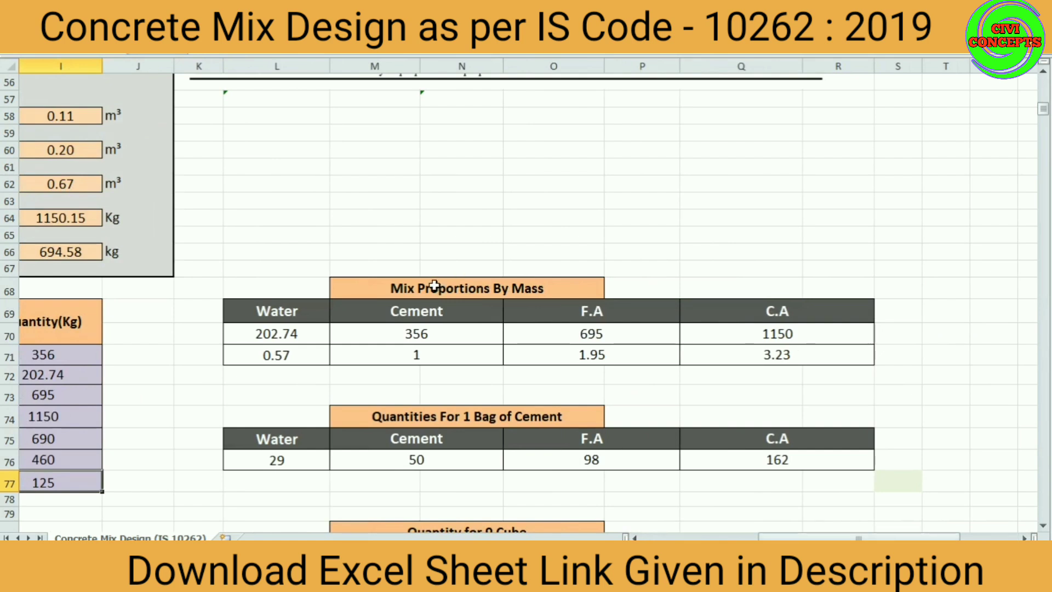
pyautogui.click(436, 285)
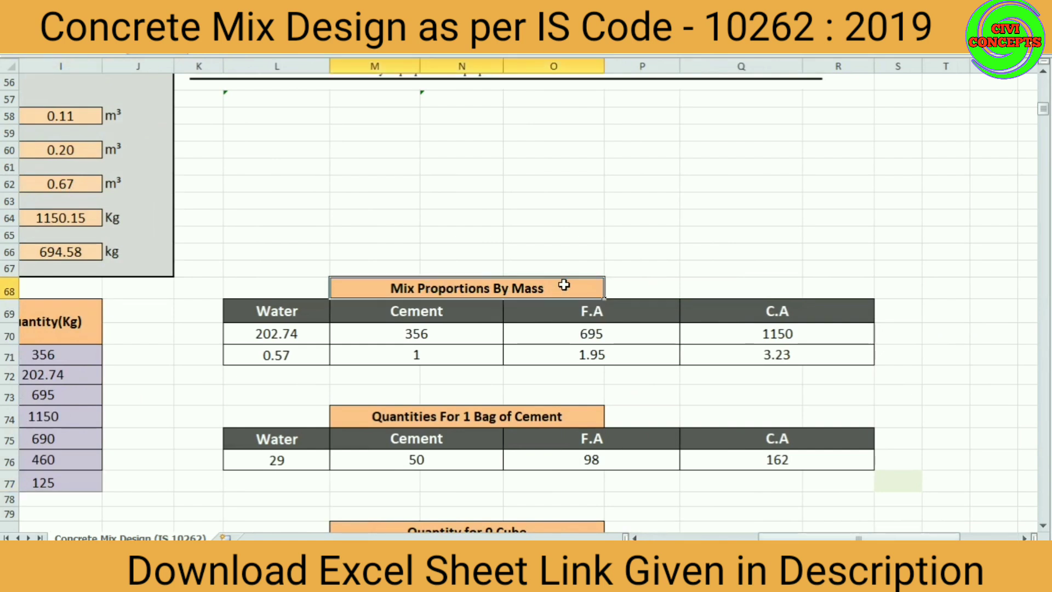
pyautogui.click(258, 334)
pyautogui.click(408, 339)
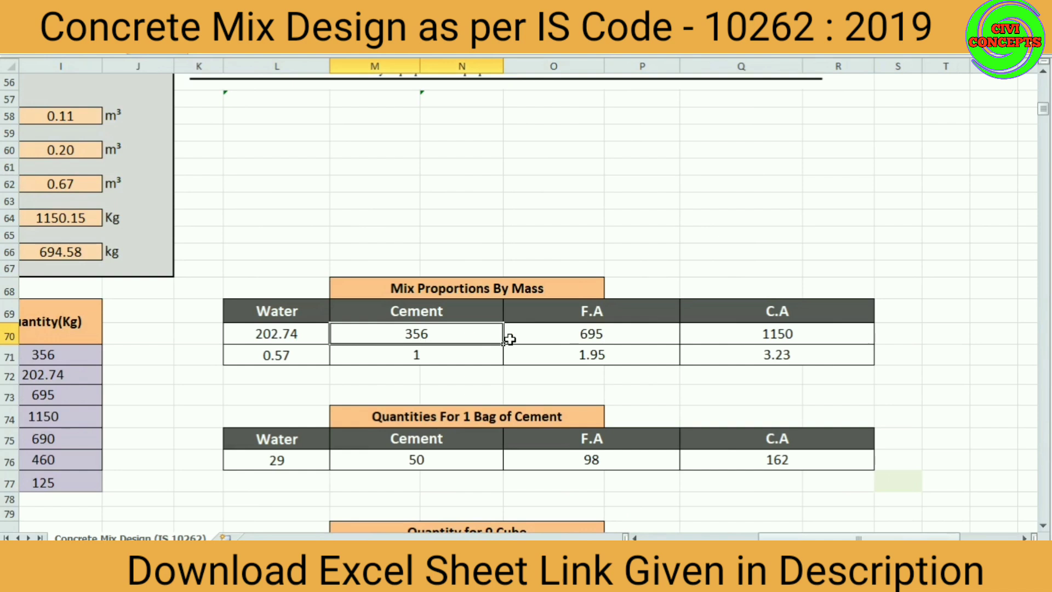
pyautogui.click(607, 330)
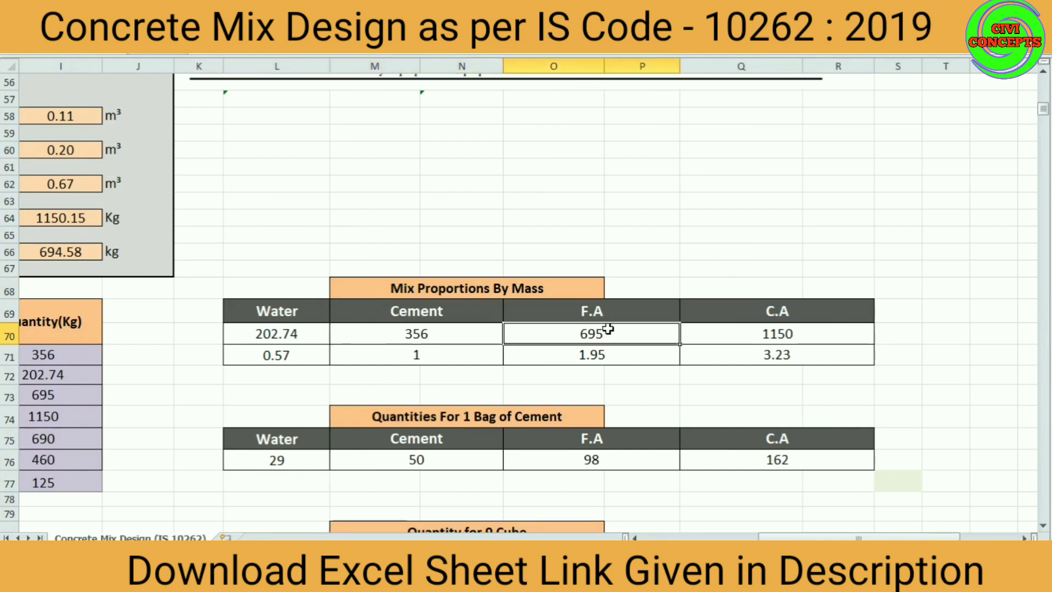
pyautogui.click(813, 339)
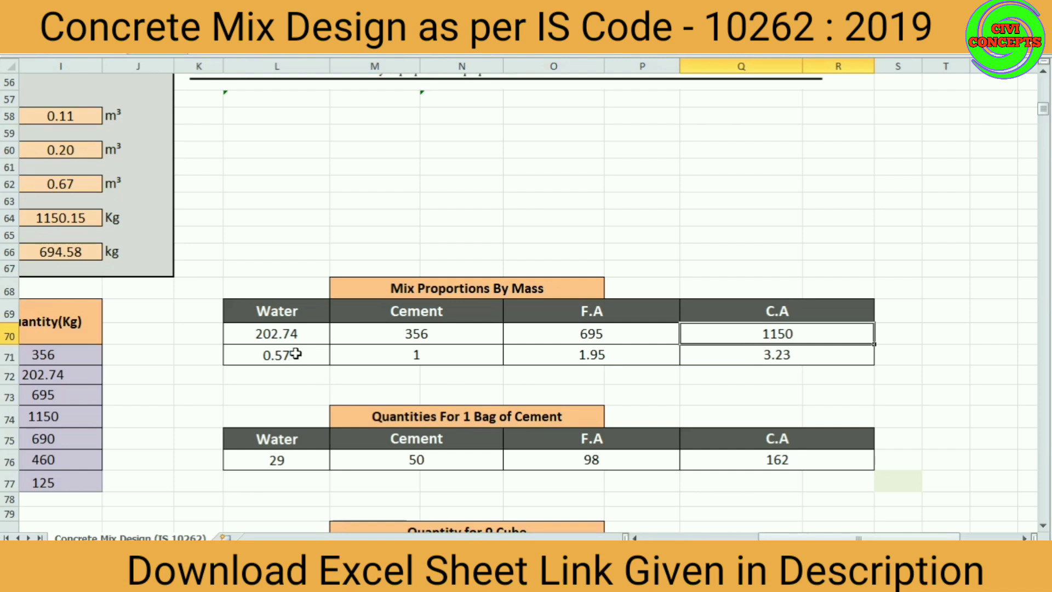
pyautogui.click(412, 354)
pyautogui.click(591, 355)
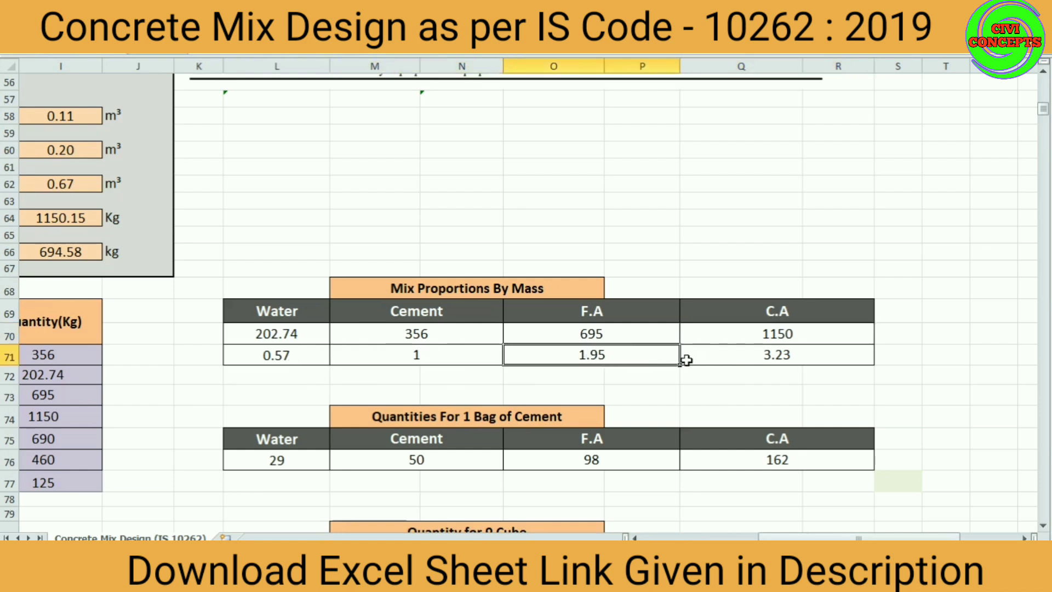
pyautogui.click(804, 359)
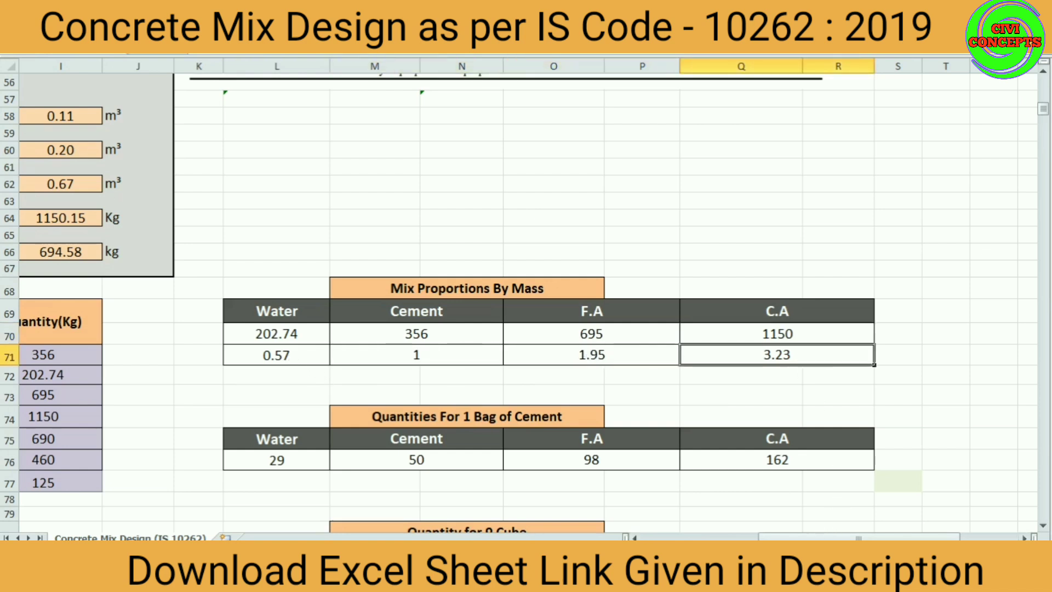
pyautogui.scroll(-2, 466, 428)
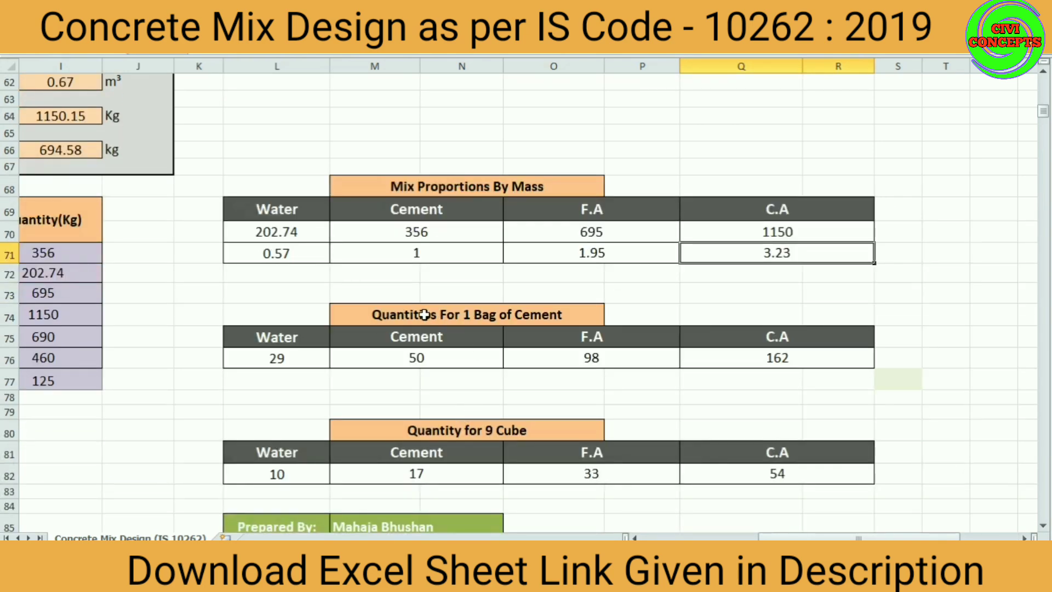
pyautogui.click(286, 357)
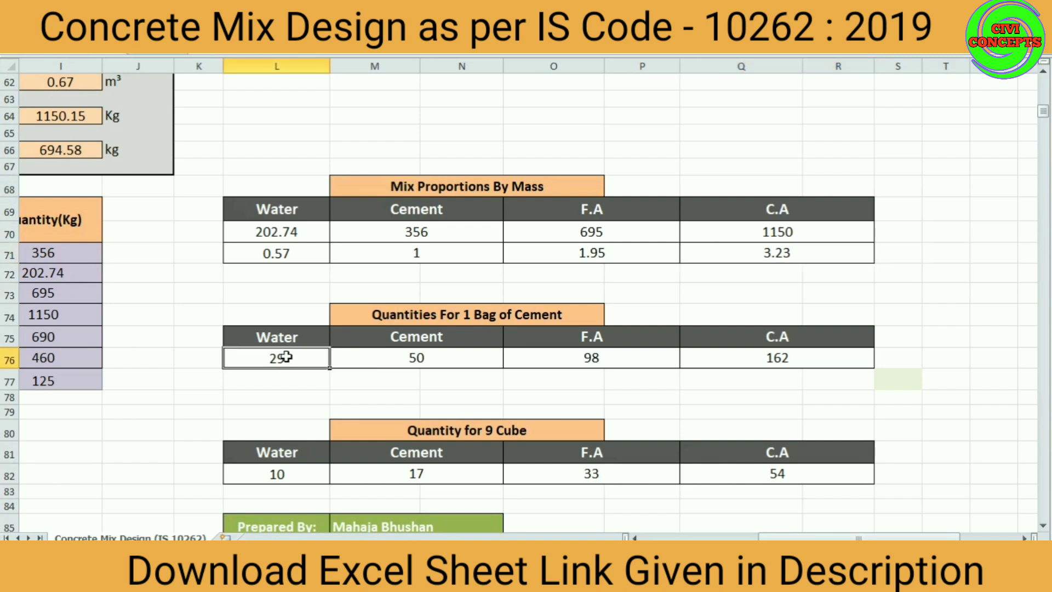
pyautogui.click(452, 362)
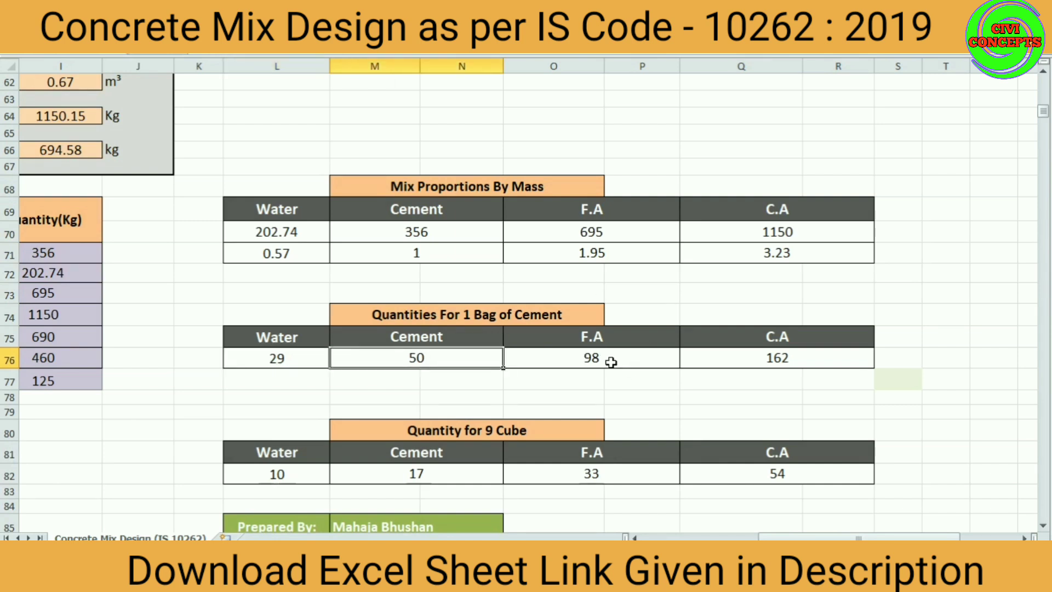
pyautogui.click(797, 358)
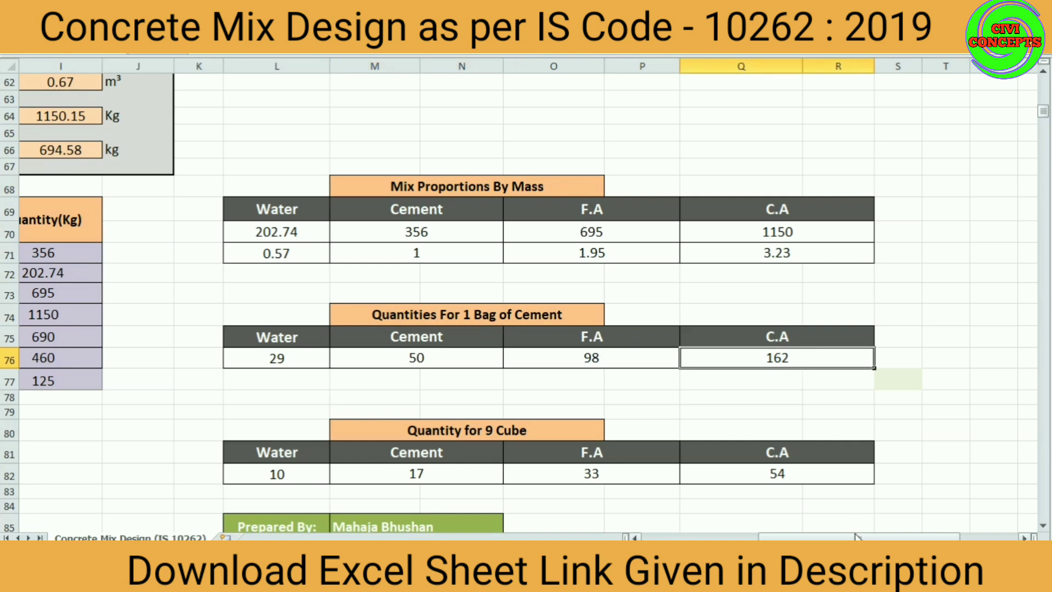
pyautogui.scroll(-2, 615, 376)
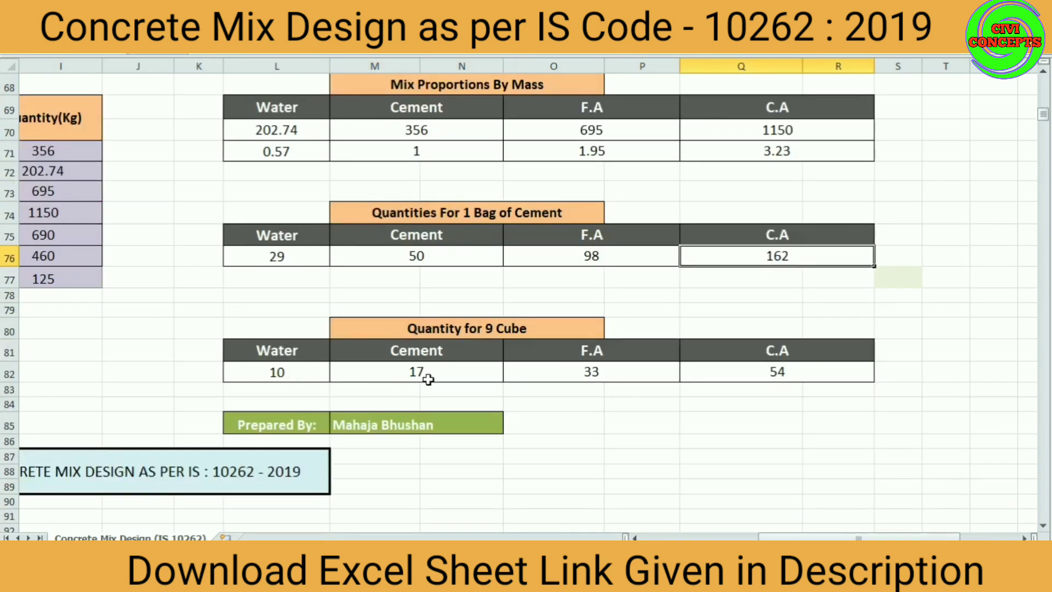
pyautogui.click(286, 368)
pyautogui.click(459, 378)
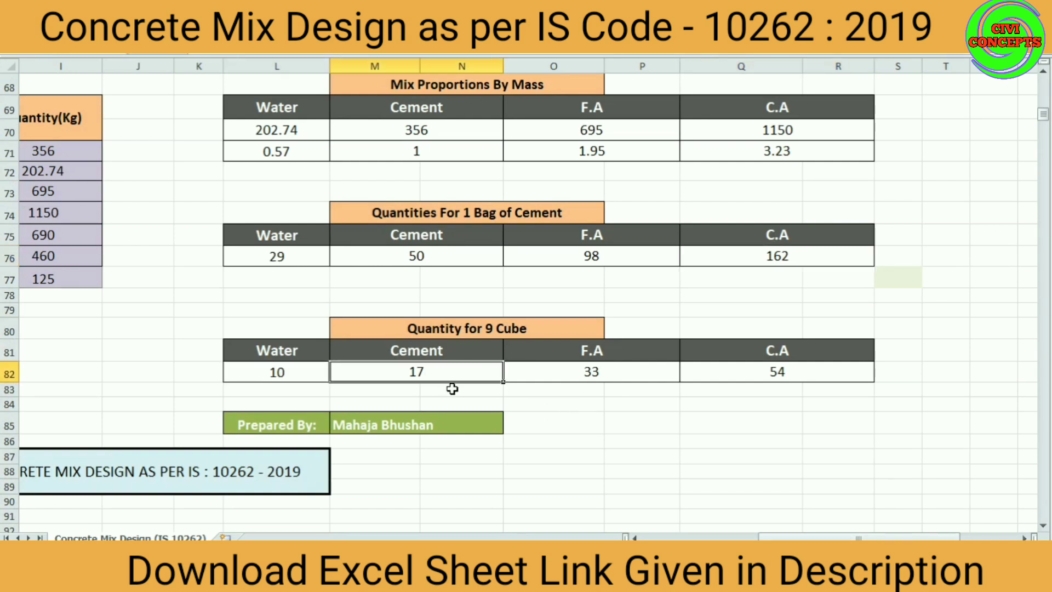
pyautogui.click(625, 368)
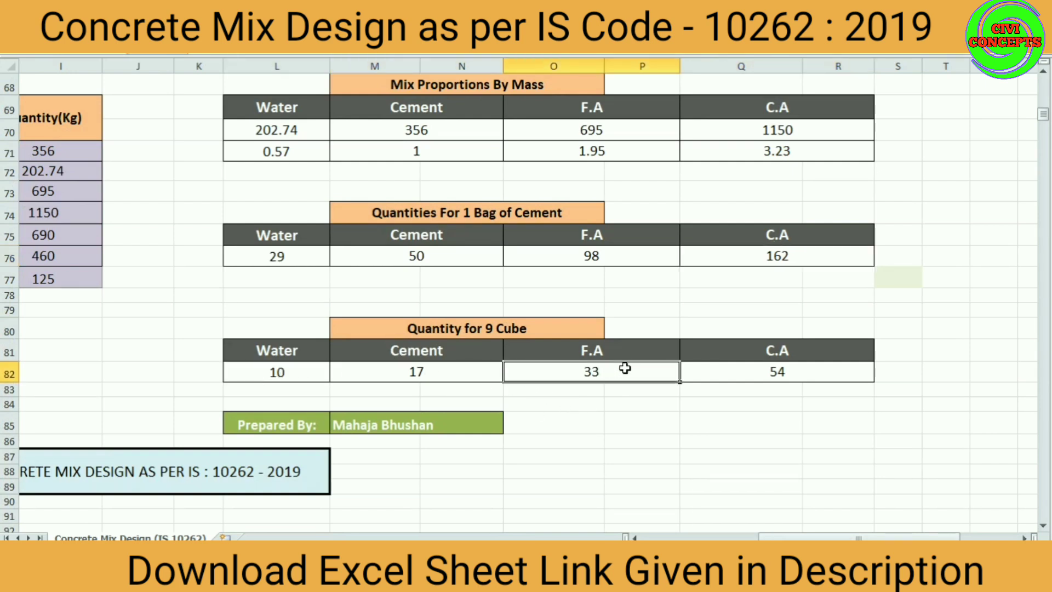
pyautogui.click(800, 378)
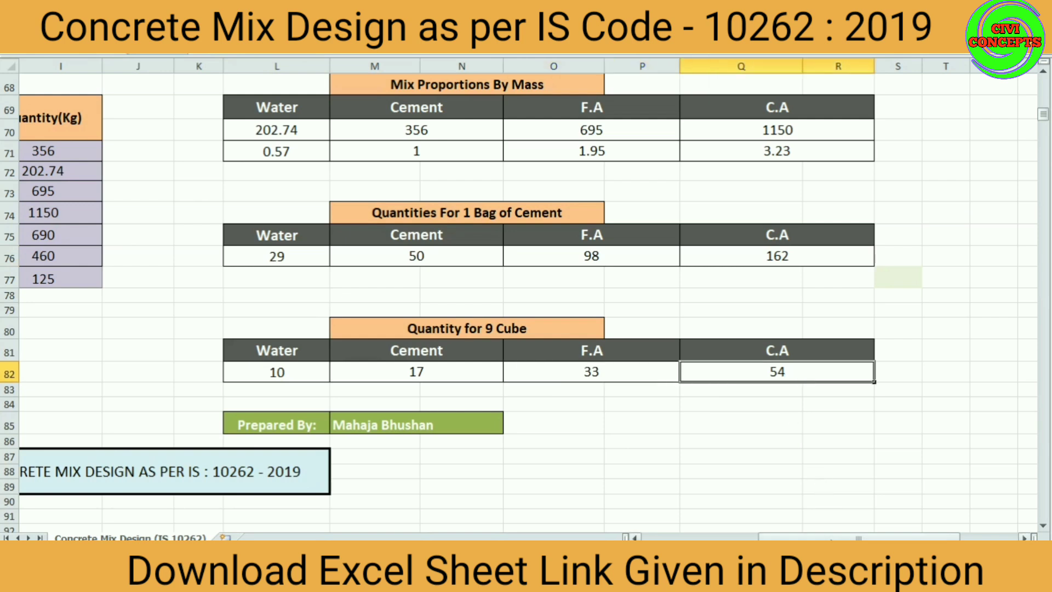
pyautogui.hscroll(-5, 526, 296)
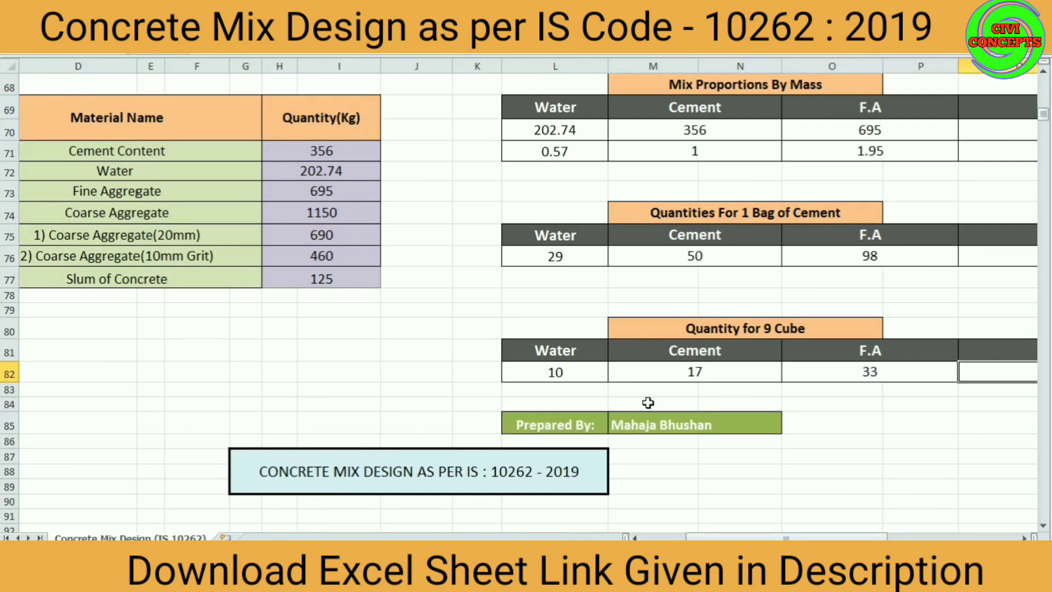
pyautogui.scroll(9, 648, 403)
pyautogui.scroll(5, 603, 400)
pyautogui.scroll(7, 603, 400)
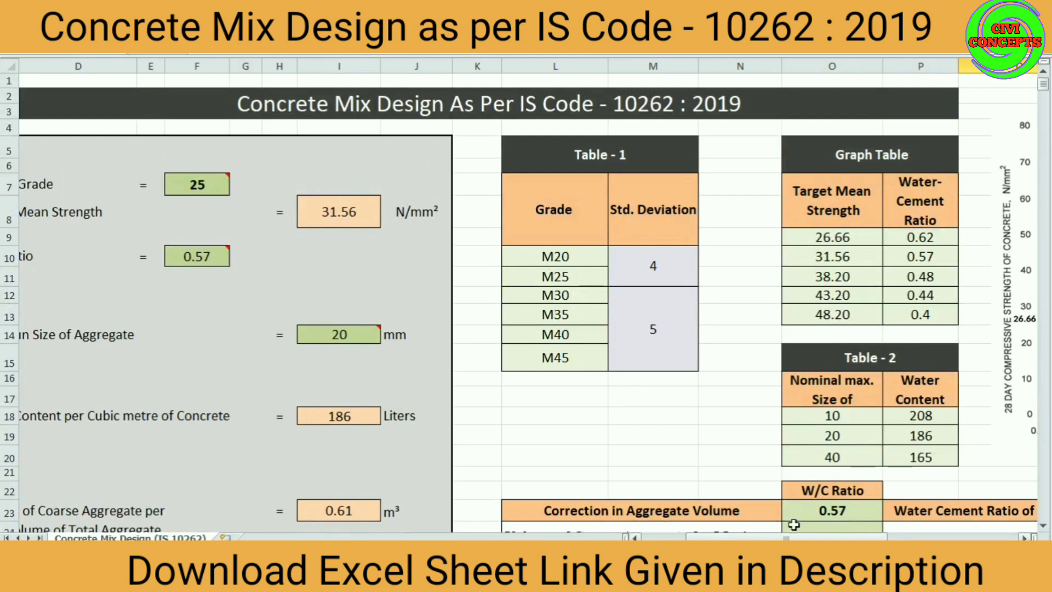
pyautogui.hscroll(-3, 439, 378)
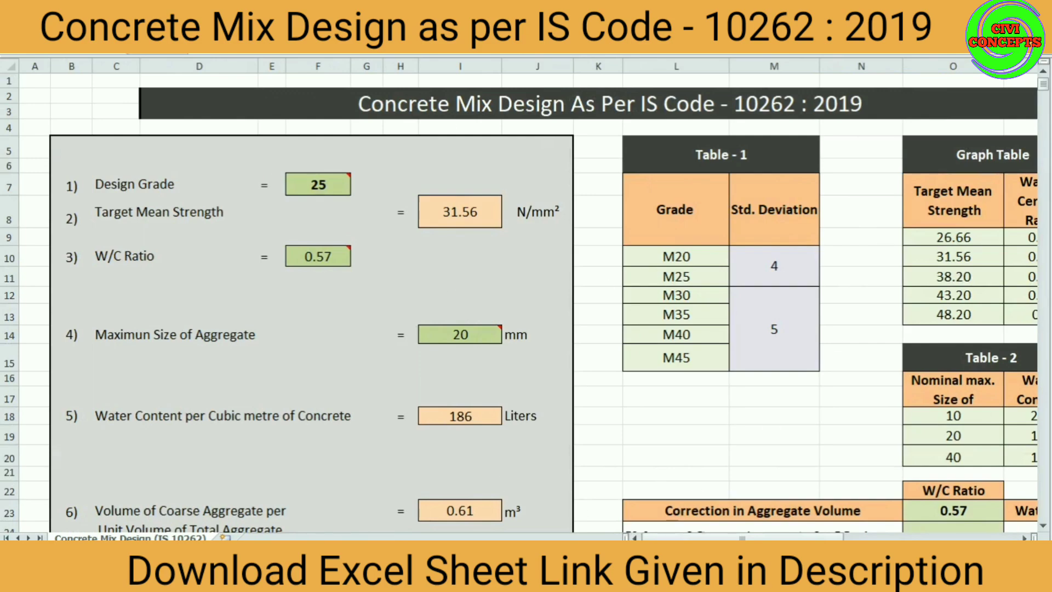
pyautogui.scroll(-5, 762, 456)
pyautogui.scroll(-6, 762, 455)
pyautogui.scroll(-5, 763, 455)
pyautogui.scroll(-5, 763, 456)
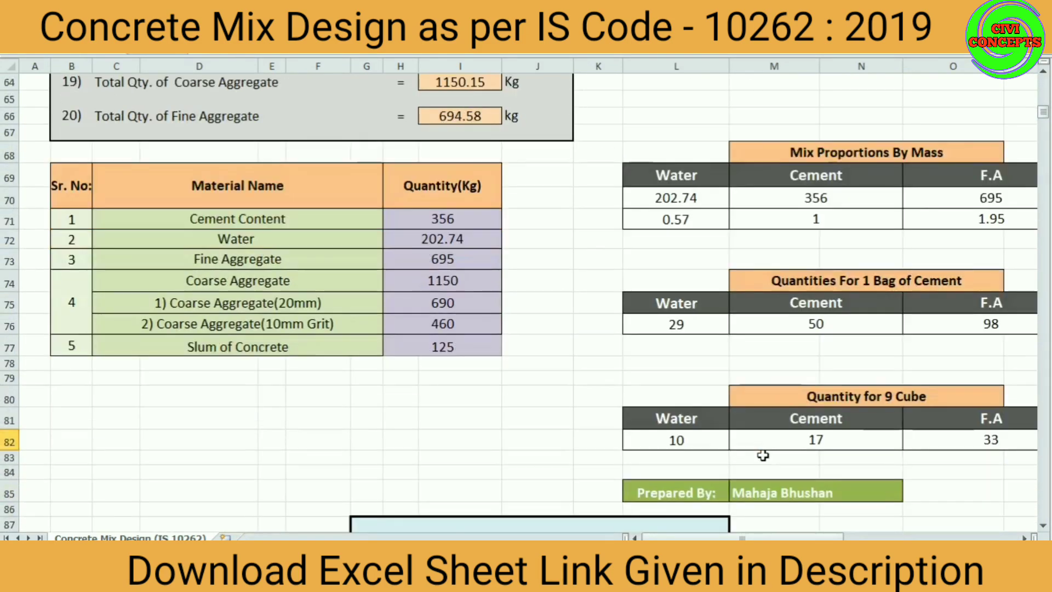
pyautogui.scroll(1, 681, 505)
pyautogui.scroll(8, 681, 446)
pyautogui.scroll(12, 486, 369)
pyautogui.scroll(1, 876, 251)
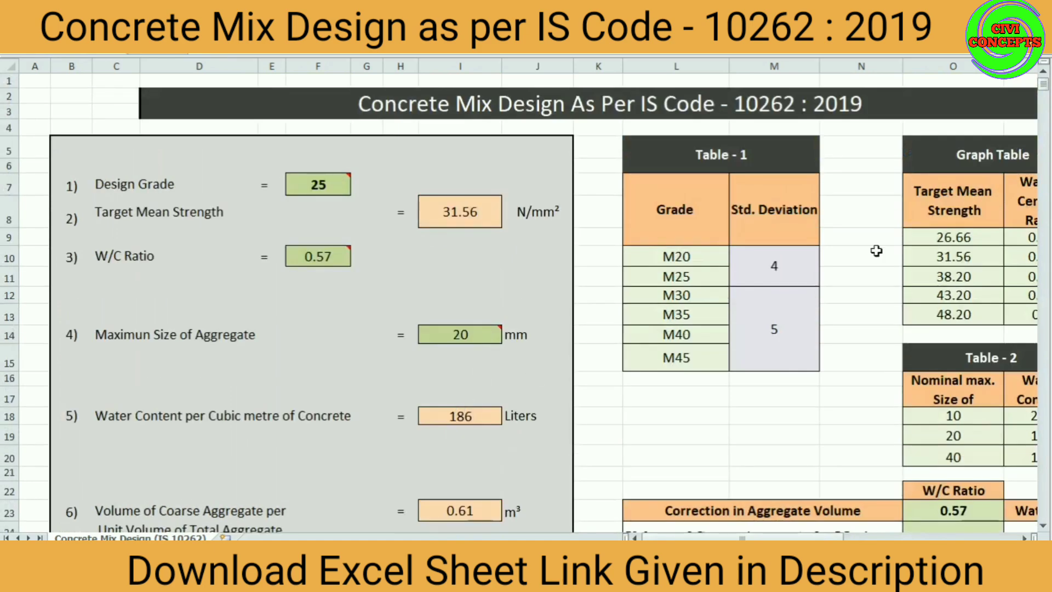
pyautogui.moveTo(844, 538); pyautogui.dragTo(889, 527)
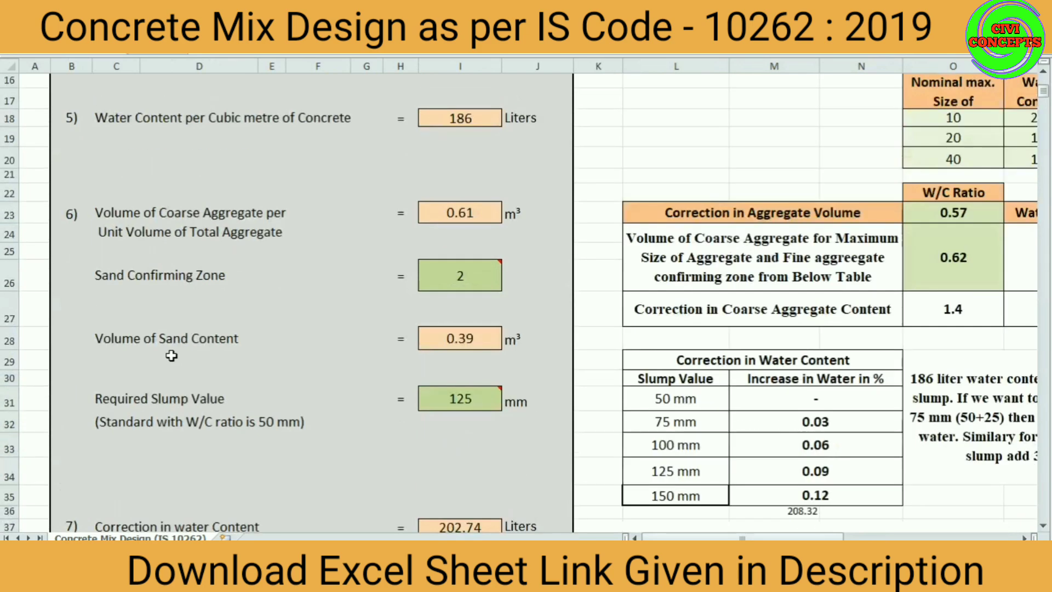
pyautogui.scroll(5, 171, 355)
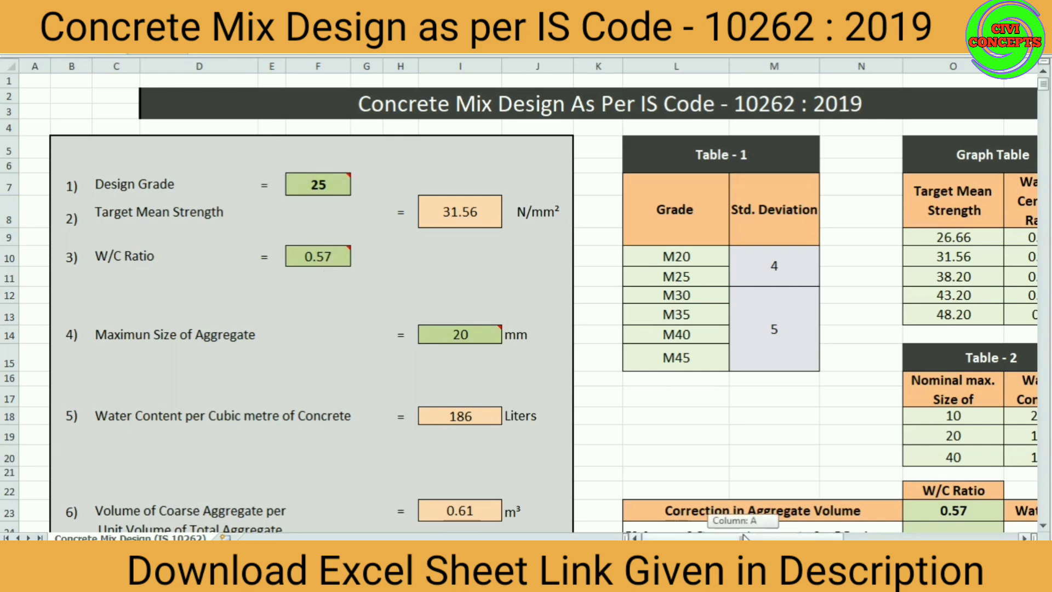
pyautogui.hscroll(3, 817, 521)
pyautogui.hscroll(-3, 822, 521)
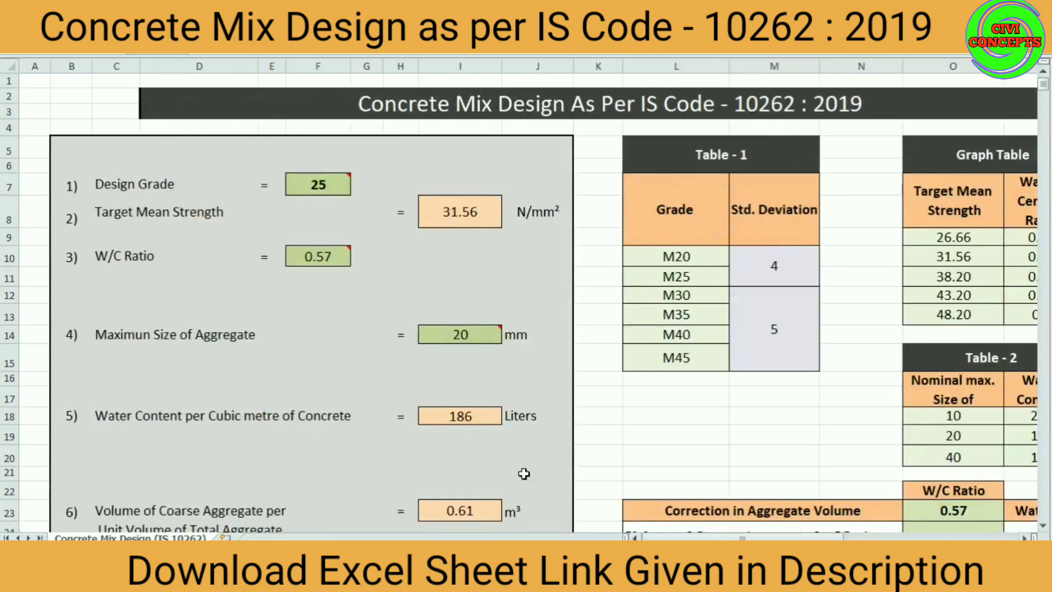
pyautogui.scroll(-1, 454, 351)
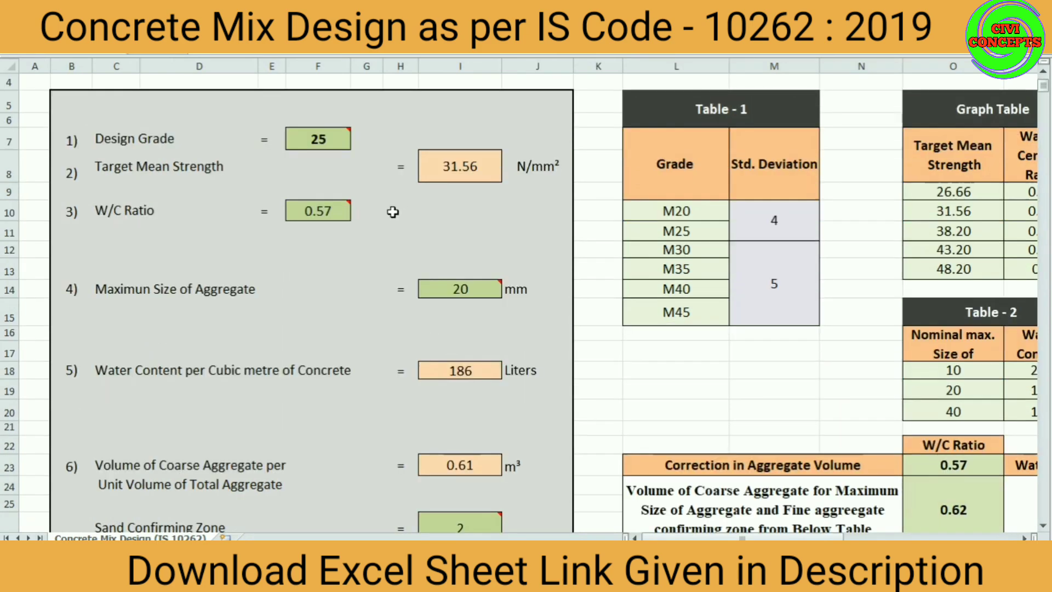
pyautogui.scroll(-2, 458, 304)
pyautogui.scroll(-2, 484, 398)
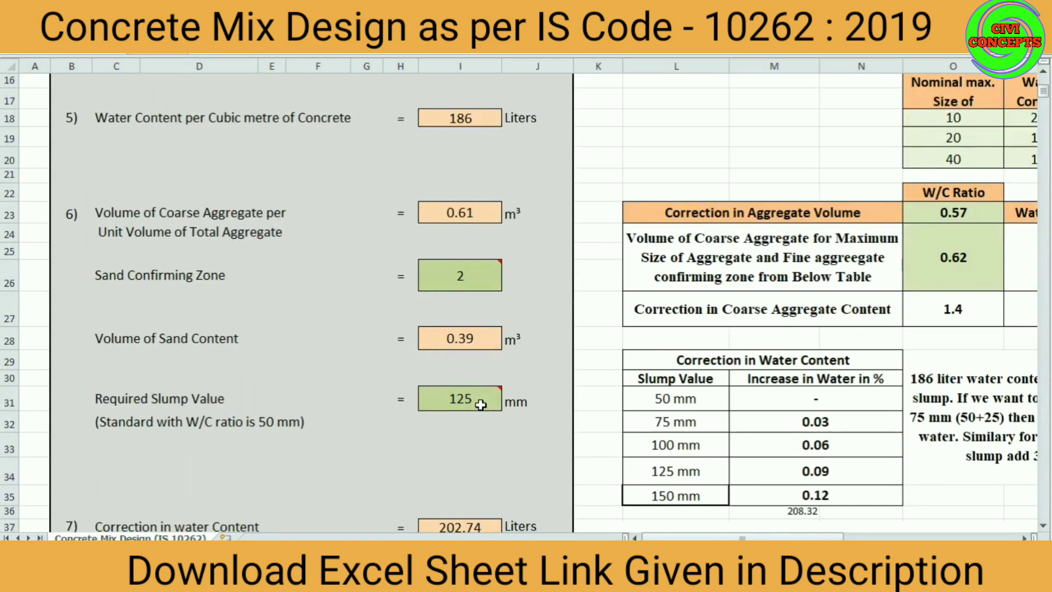
pyautogui.scroll(-1, 482, 400)
pyautogui.hscroll(3, 794, 178)
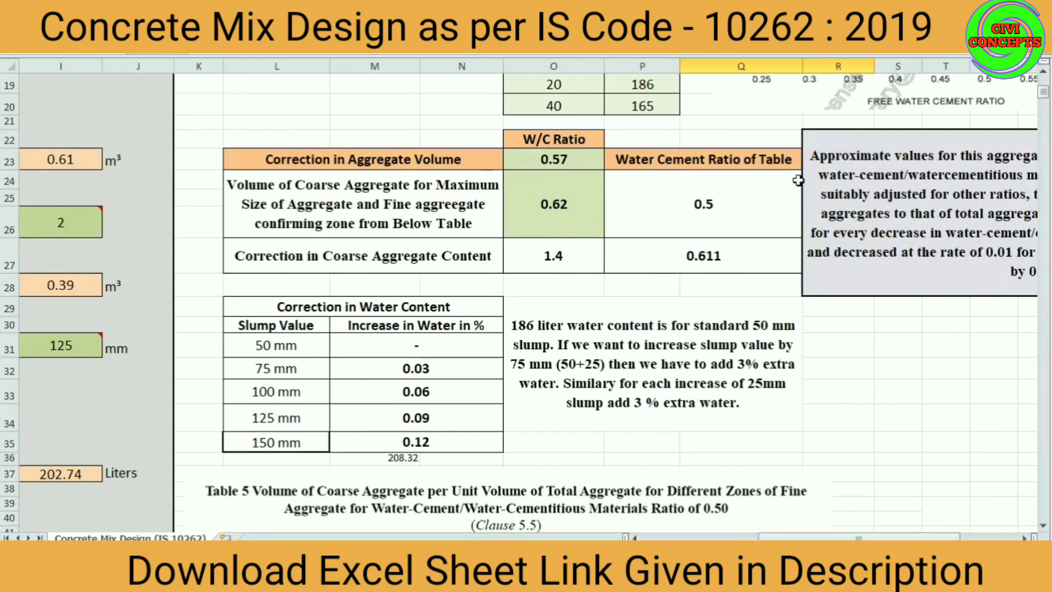
pyautogui.click(567, 197)
pyautogui.scroll(-3, 564, 251)
pyautogui.scroll(-1, 565, 250)
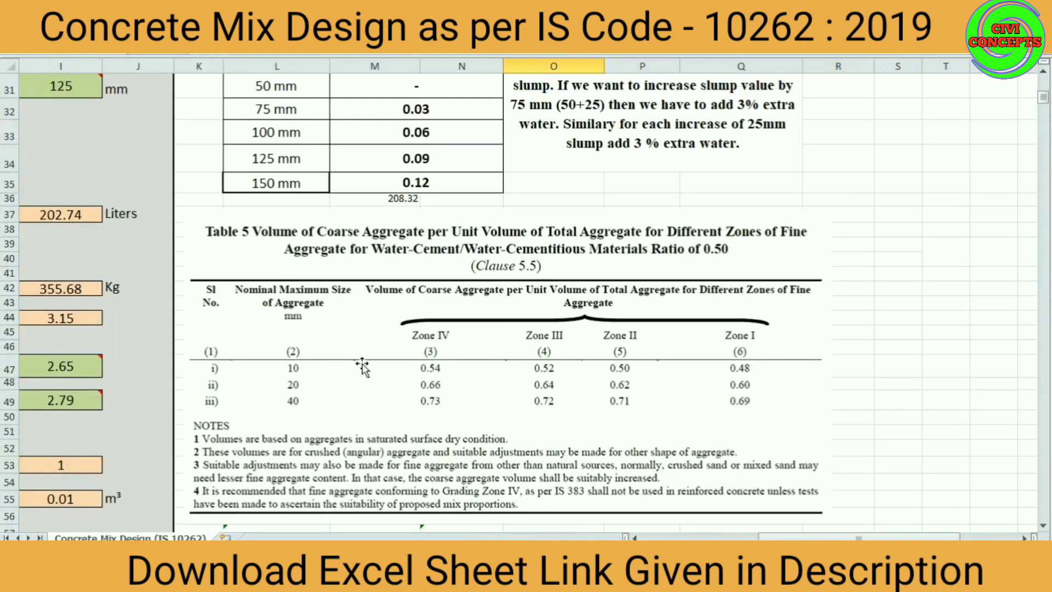
pyautogui.scroll(5, 582, 387)
pyautogui.click(564, 209)
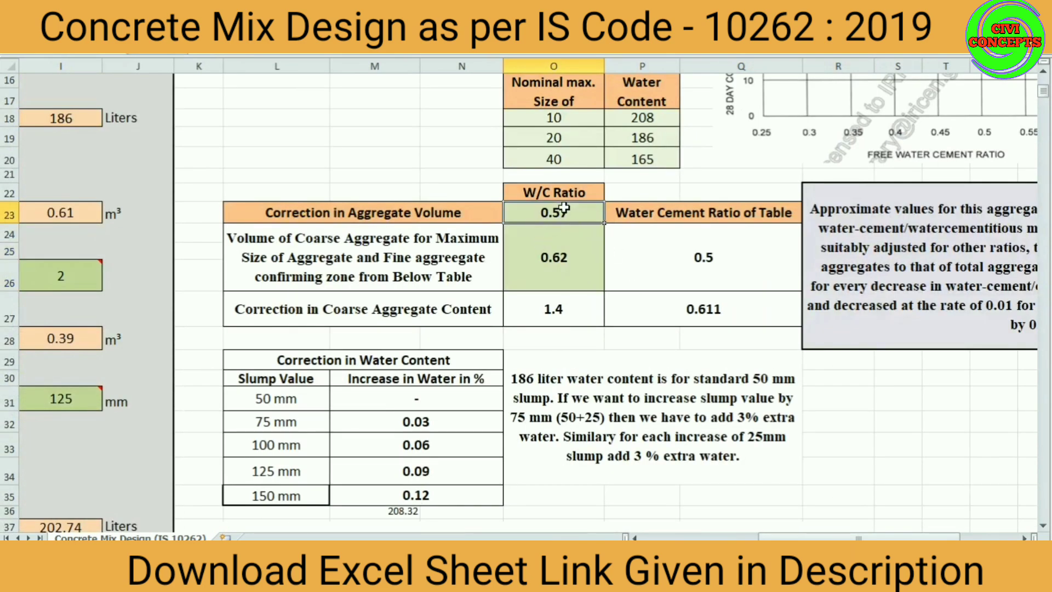
pyautogui.hscroll(-1, 557, 207)
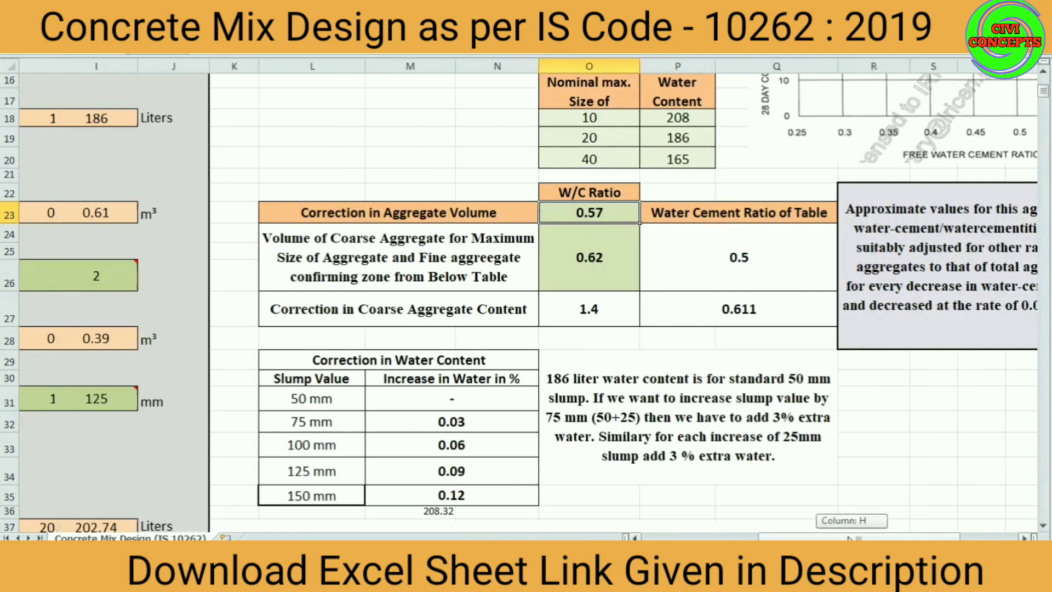
pyautogui.hscroll(-4, 556, 207)
pyautogui.scroll(3, 344, 177)
pyautogui.scroll(-5, 344, 176)
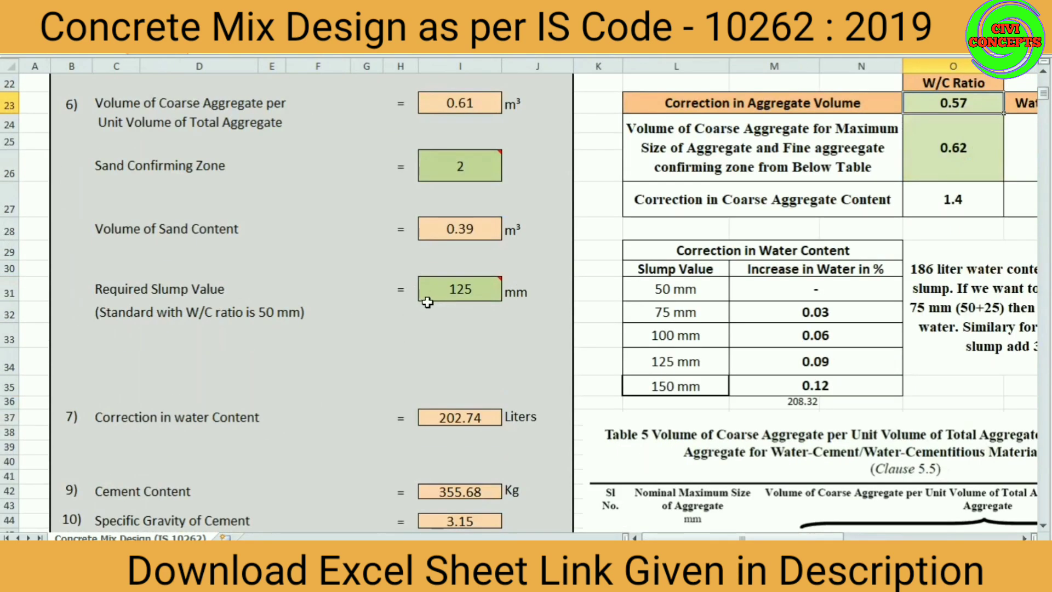
pyautogui.scroll(-2, 671, 419)
pyautogui.scroll(-1, 366, 326)
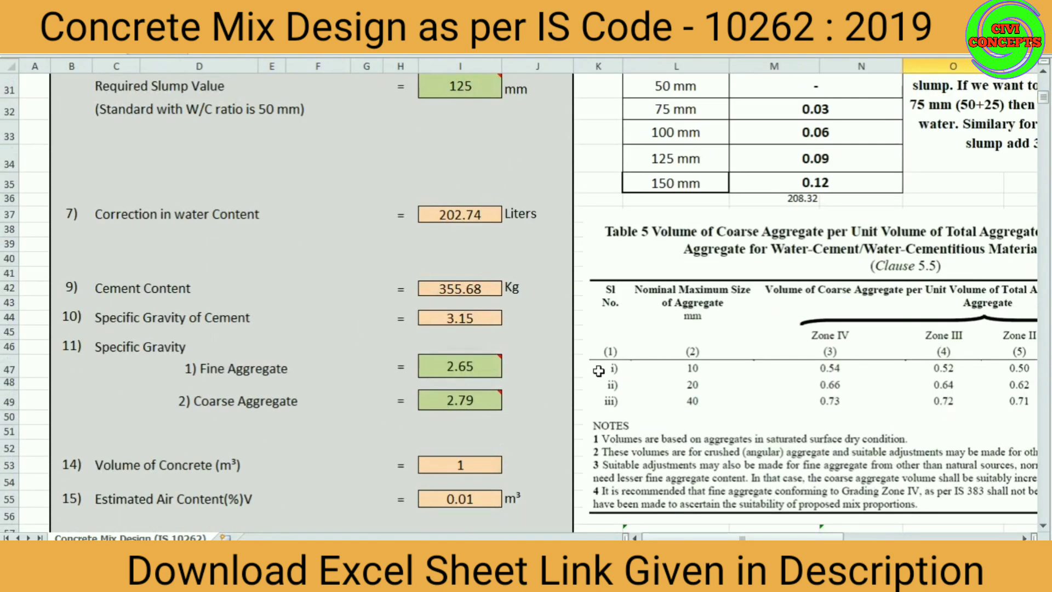
pyautogui.scroll(-4, 598, 370)
pyautogui.scroll(-3, 540, 377)
pyautogui.scroll(-2, 539, 377)
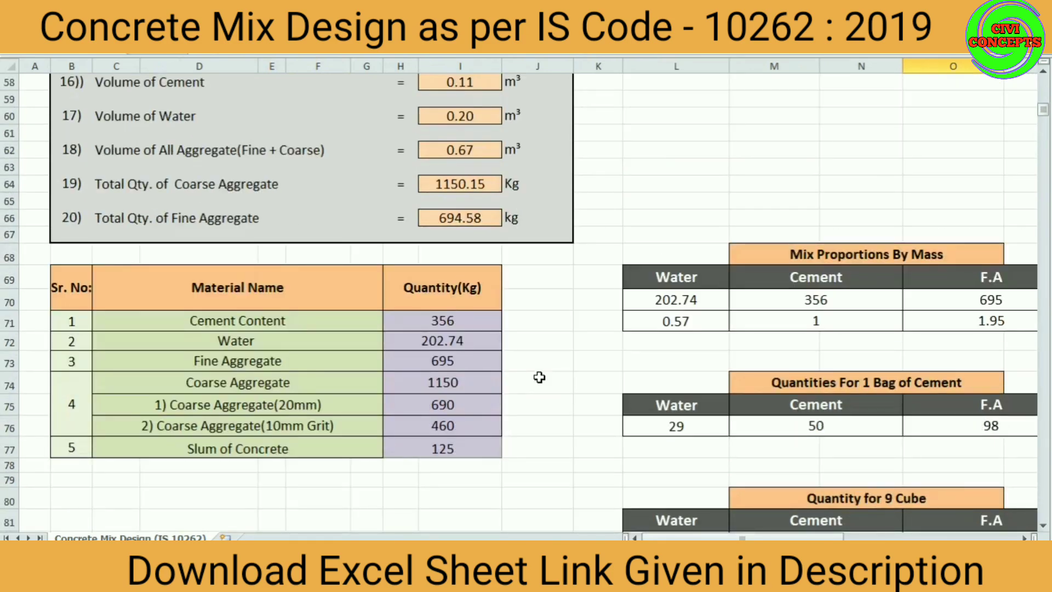
pyautogui.scroll(10, 540, 377)
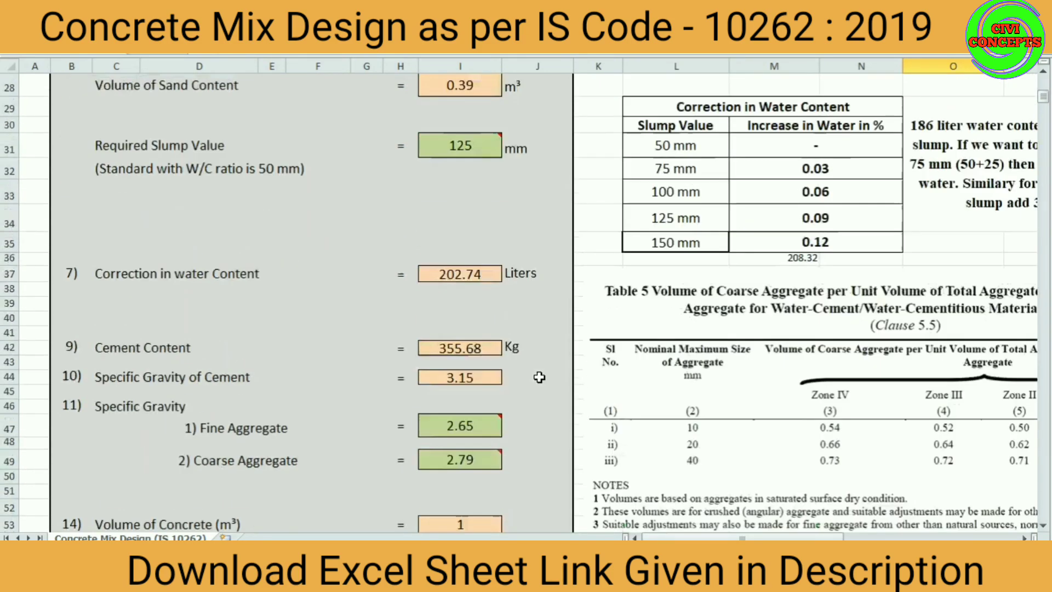
pyautogui.scroll(6, 539, 377)
pyautogui.scroll(3, 539, 377)
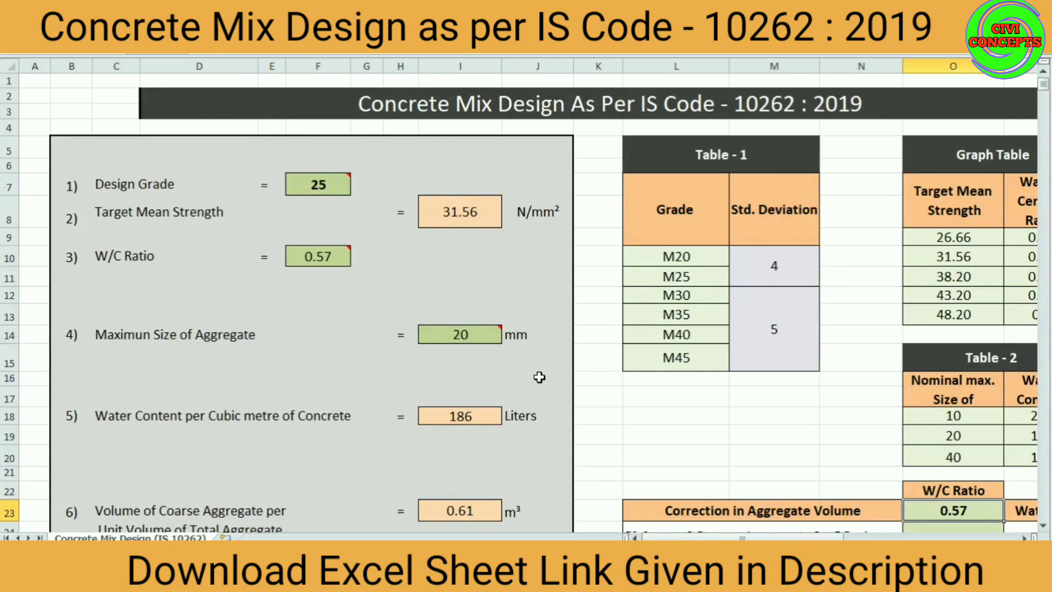